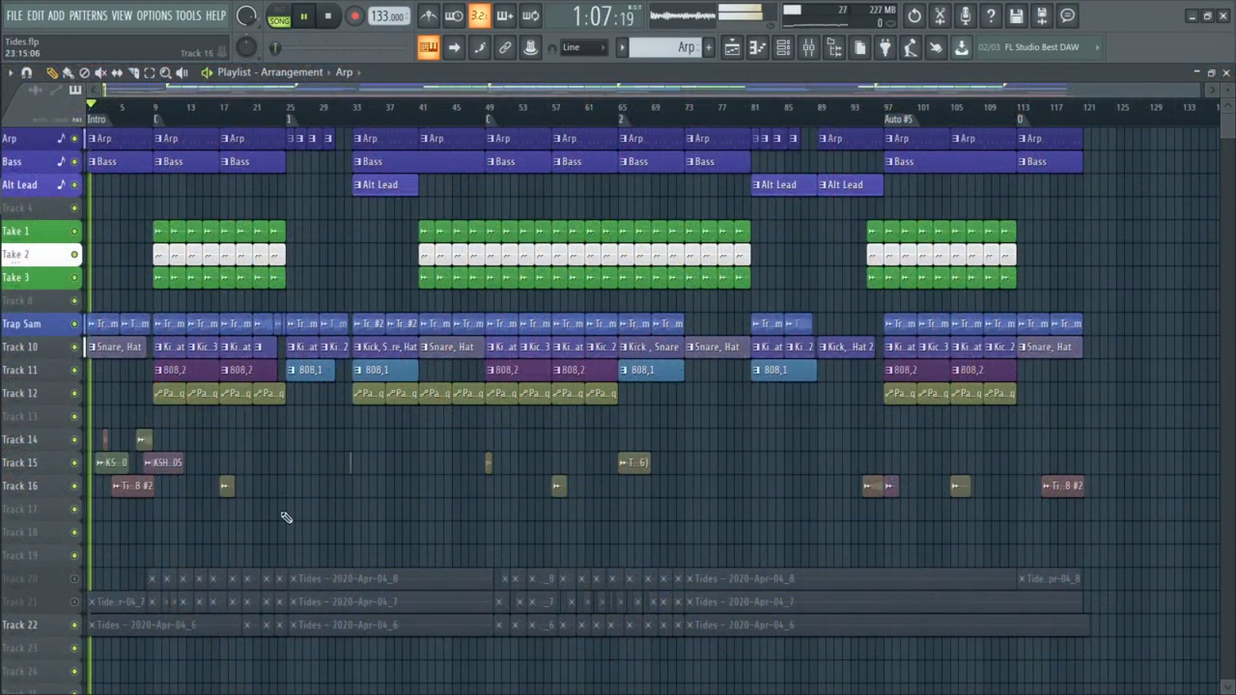
# Step: Hide the playlist, switch the mixer to the Compact layout, and close the mixer
pyautogui.click(1226, 73)
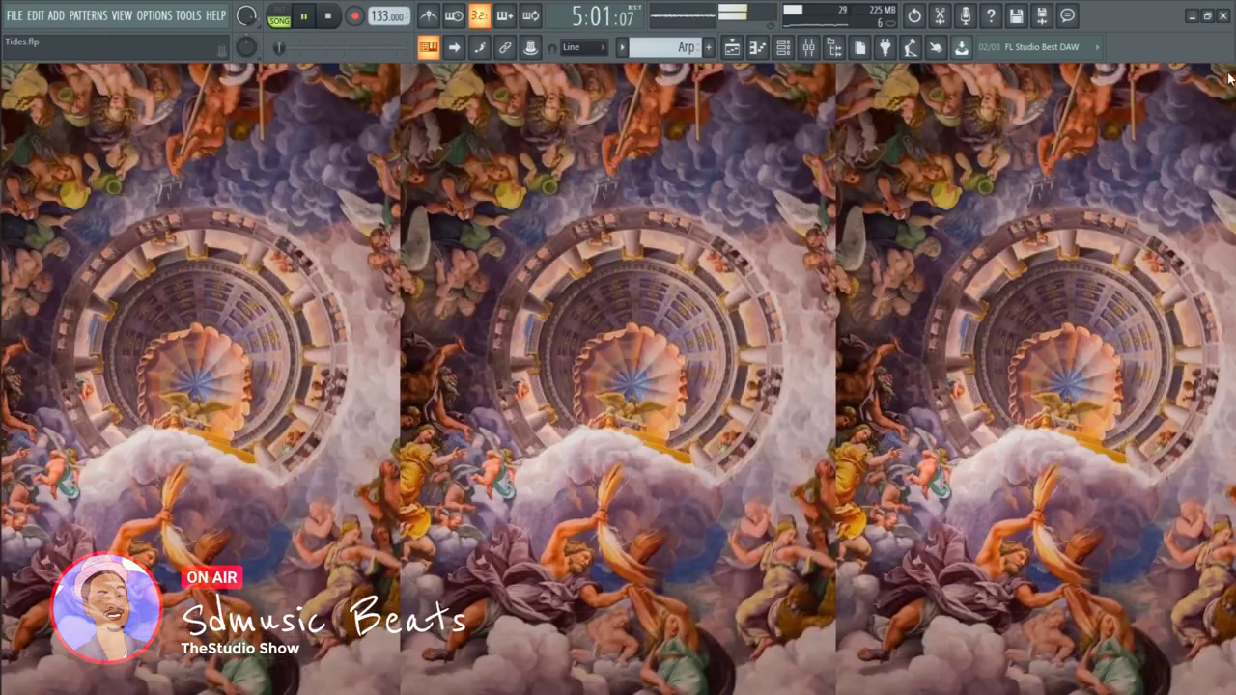
pyautogui.click(809, 48)
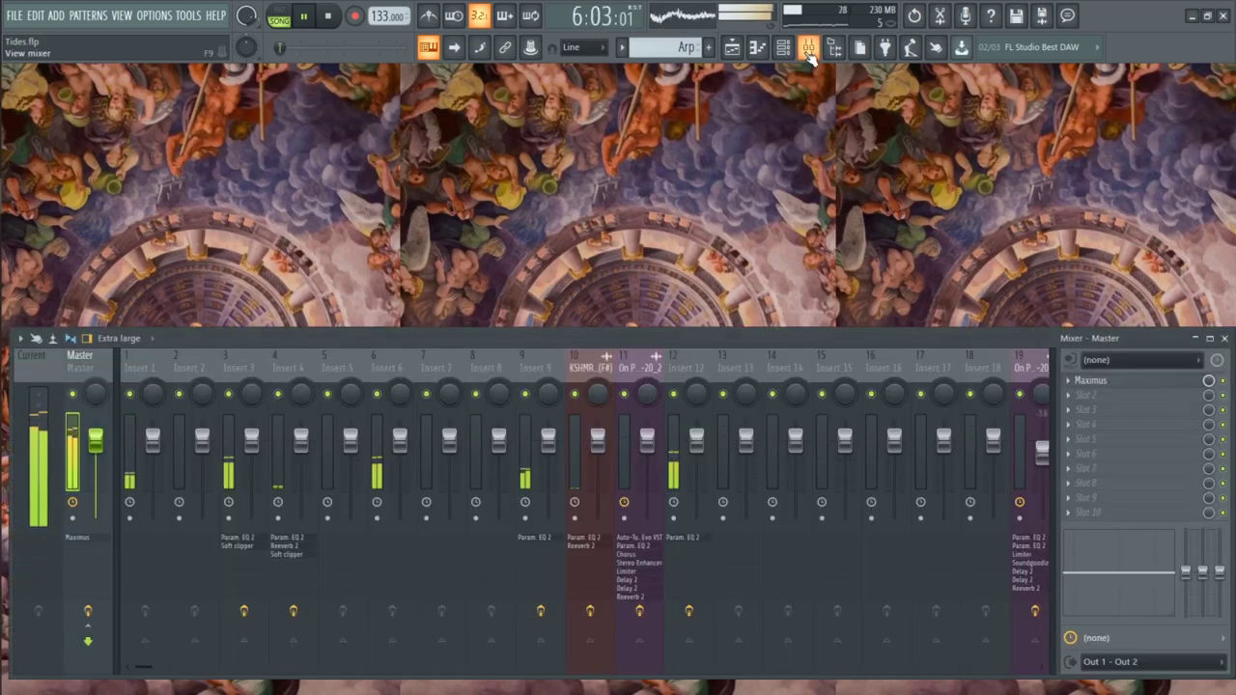
pyautogui.click(119, 339)
pyautogui.click(132, 360)
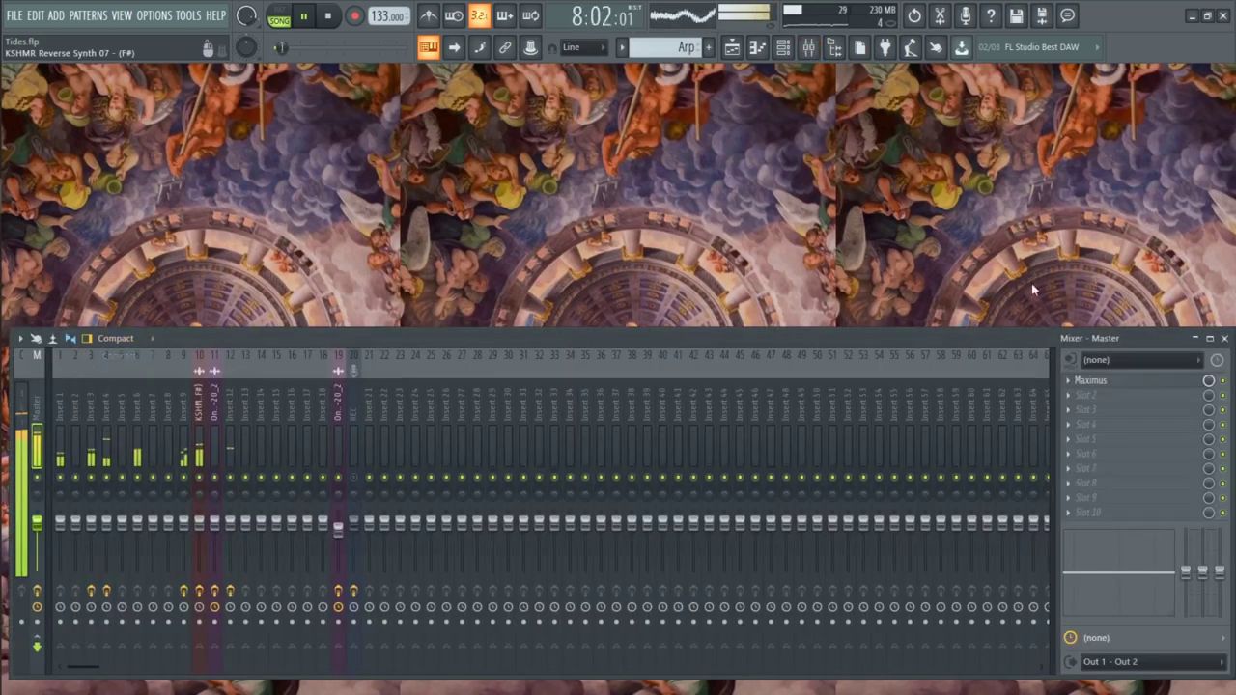
pyautogui.click(1224, 339)
# Step: Bring back the playlist and look over the whole song arrangement while it plays
pyautogui.press('F5')
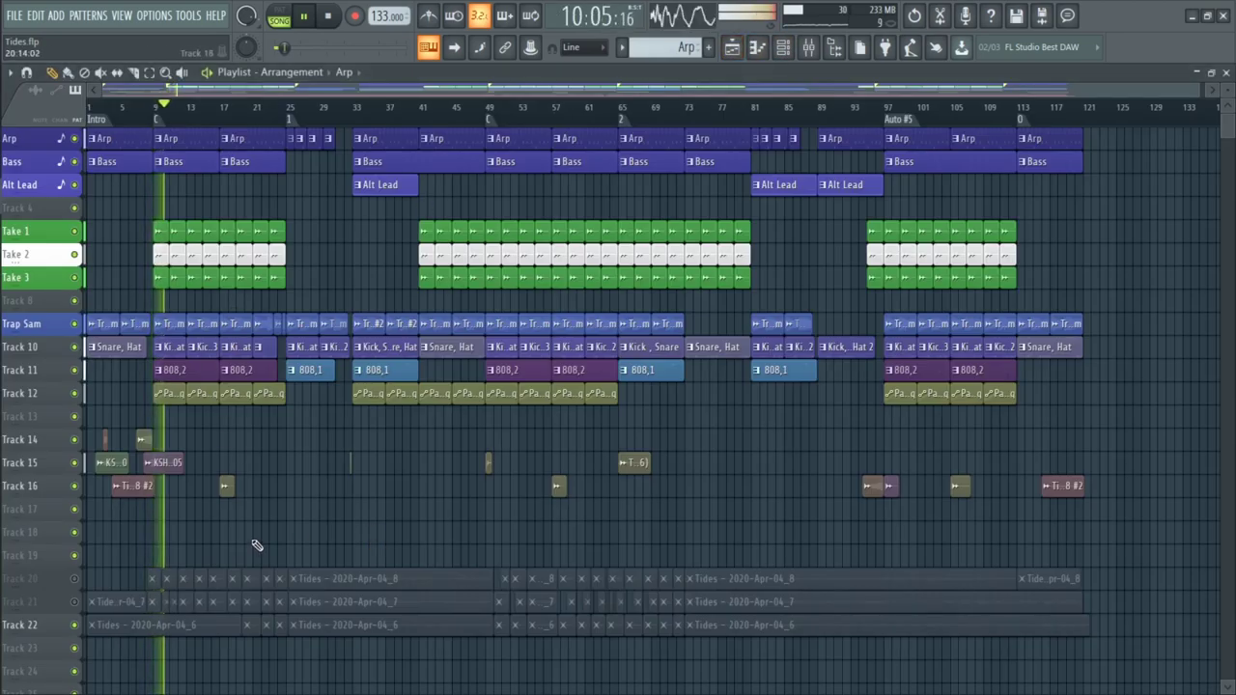
pyautogui.scroll(1, 257, 543)
pyautogui.scroll(-1, 328, 551)
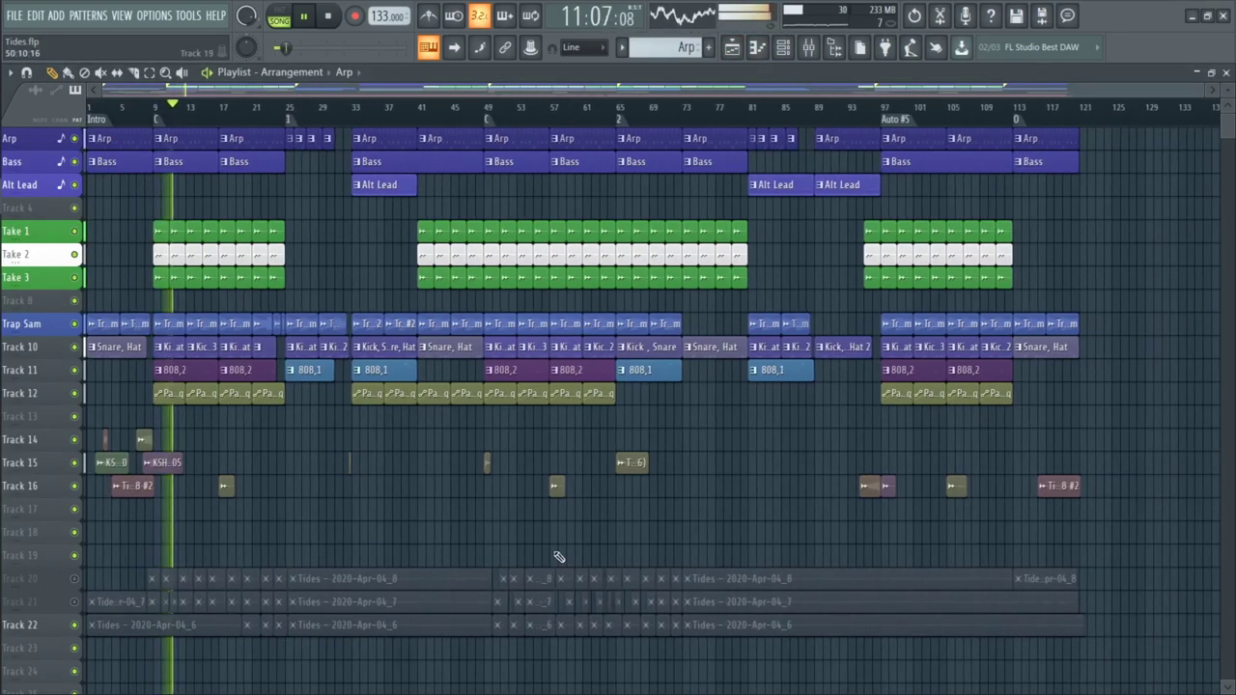
pyautogui.scroll(2, 1227, 319)
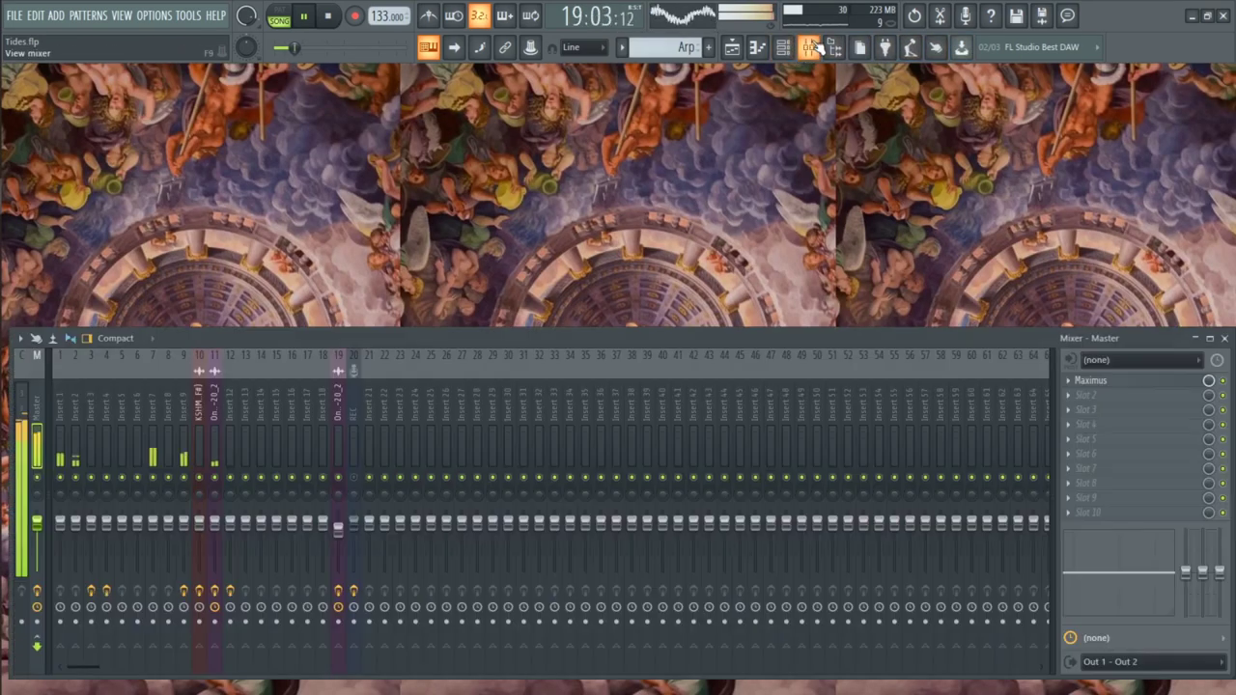
# Step: Look over the mixer and the channel rack, including the list of the project's patterns
pyautogui.click(808, 47)
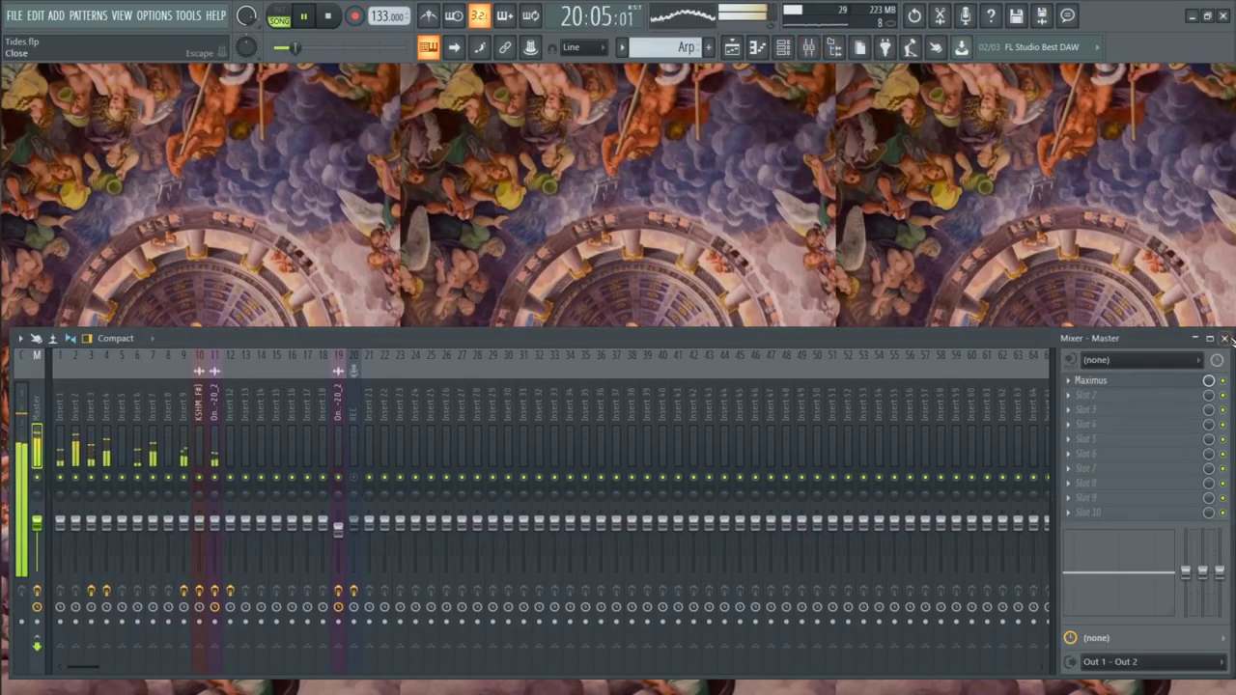
pyautogui.click(808, 46)
pyautogui.click(782, 47)
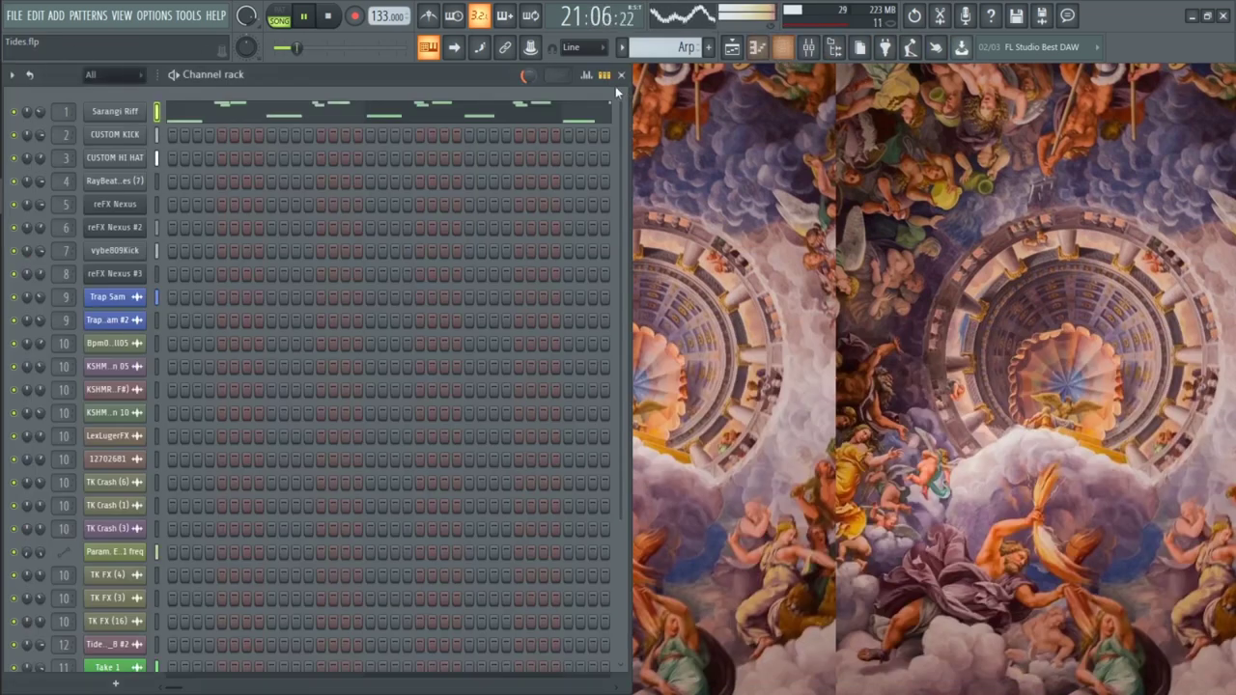
pyautogui.click(623, 53)
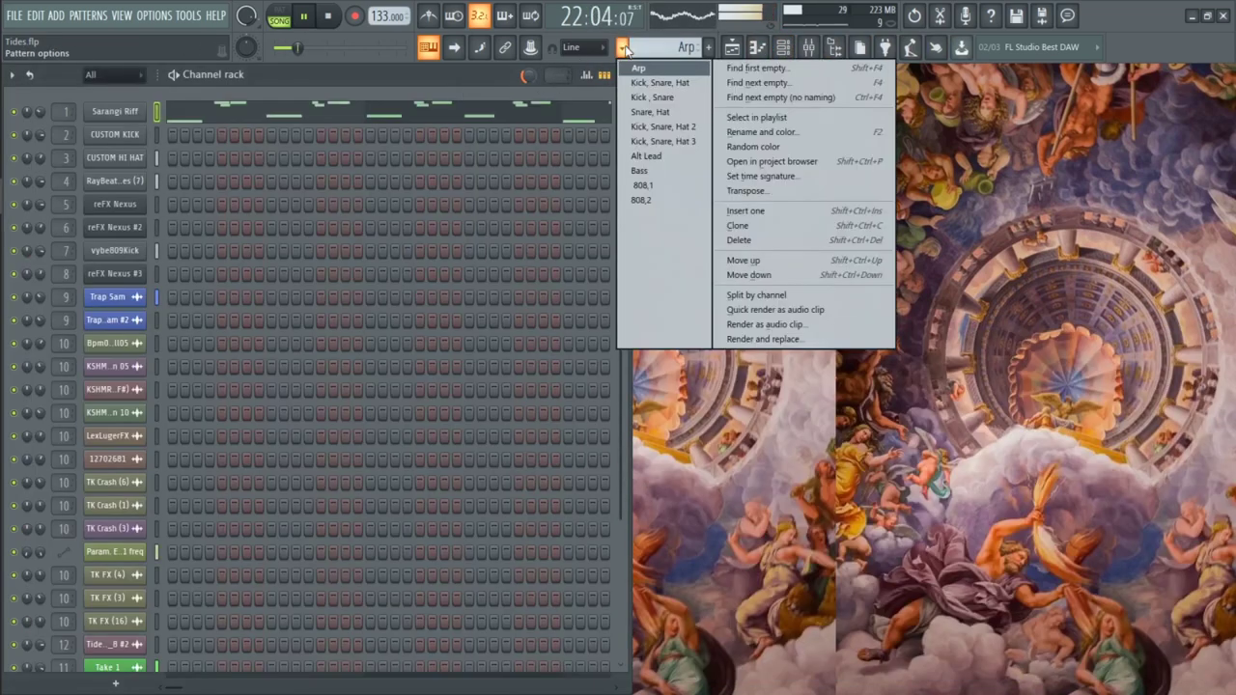
pyautogui.click(850, 118)
# Step: Return to the playlist, fit the full arrangement with its lower tracks in view, and stop playback
pyautogui.press('F5')
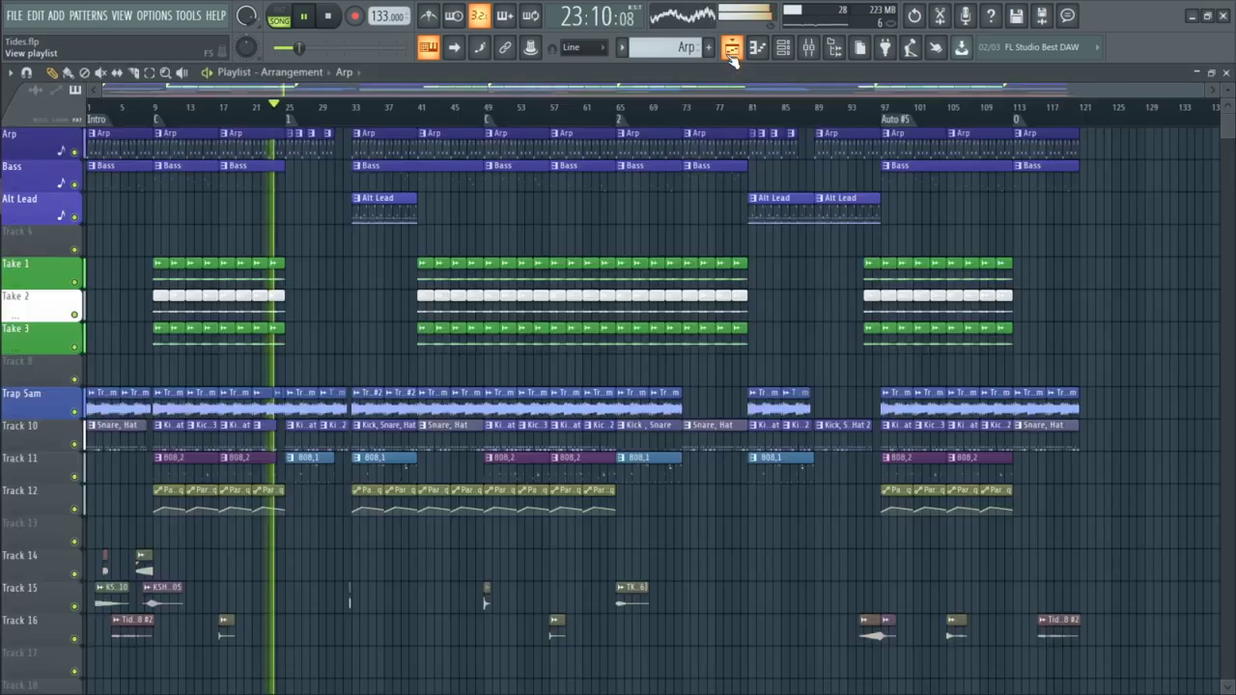
pyautogui.scroll(-2, 728, 574)
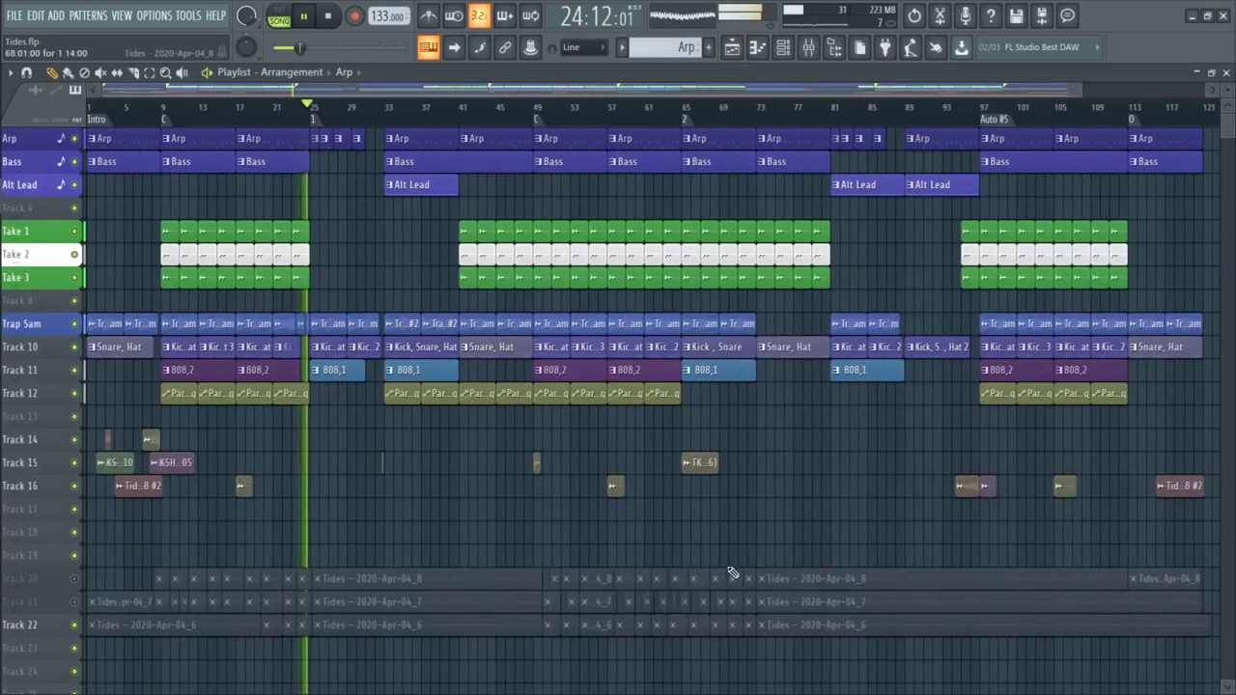
pyautogui.scroll(1, 718, 538)
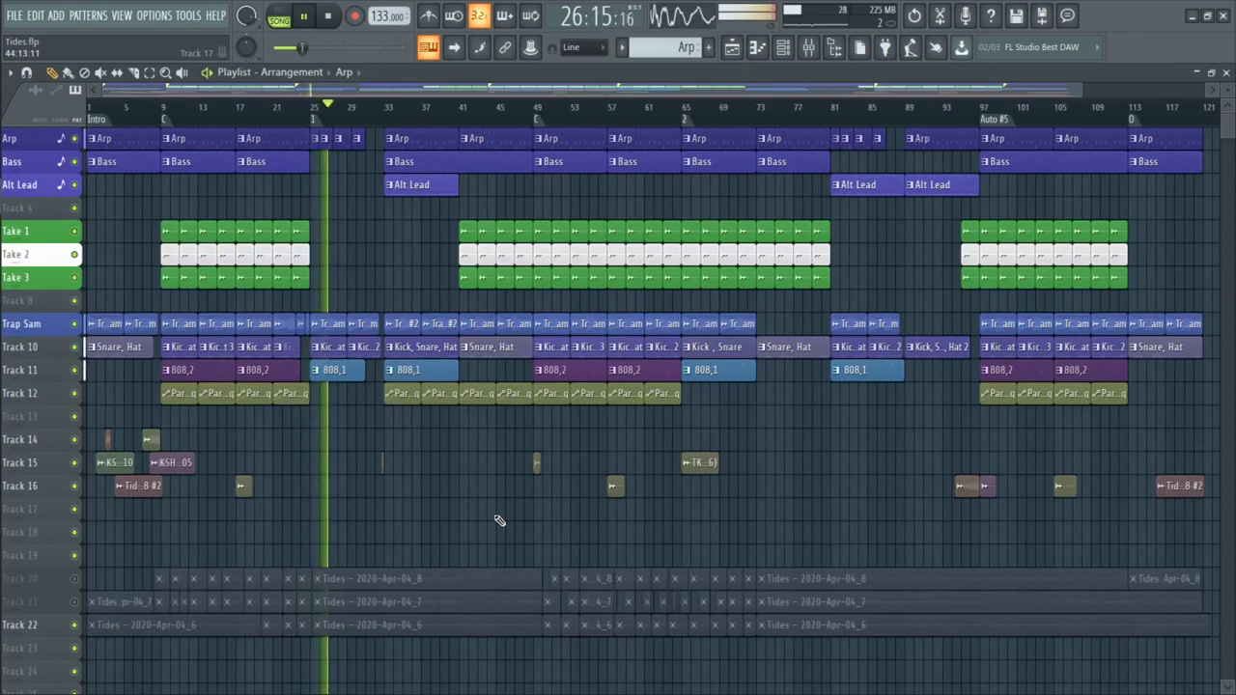
pyautogui.press('space')
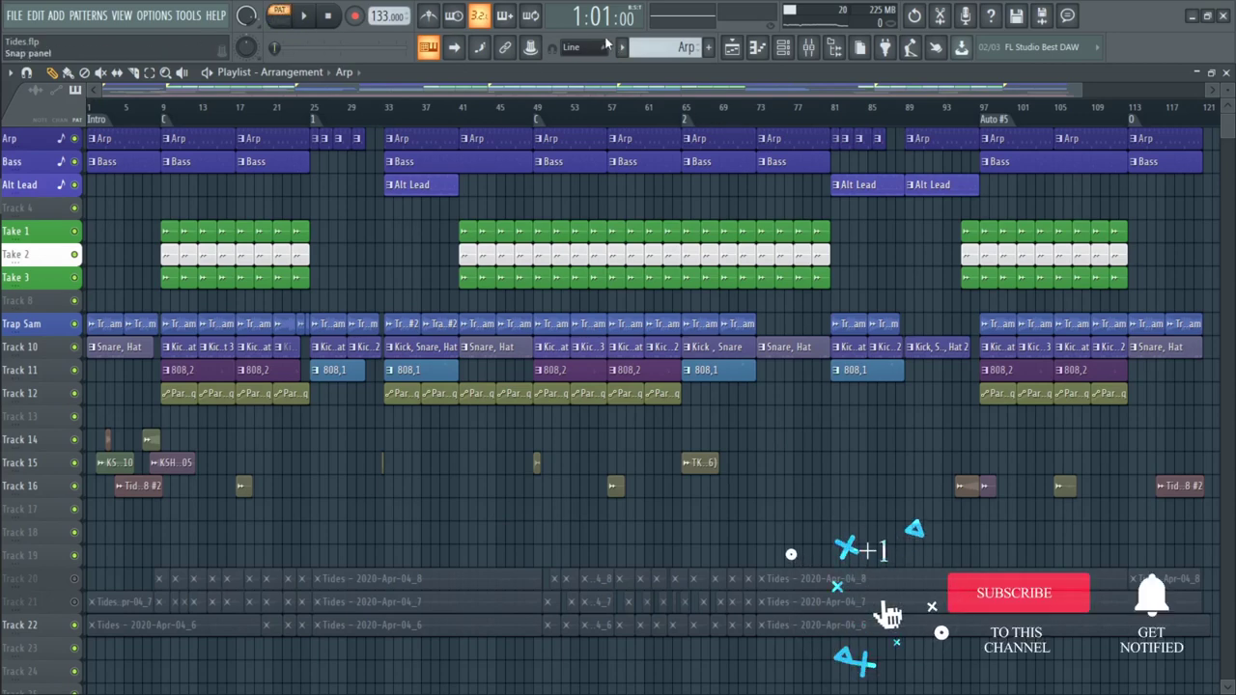
# Step: Play the Arp pattern on its own with the channel rack shown instead of the playlist, and stop it
pyautogui.press('space')
pyautogui.press('F5')
pyautogui.press('F6')
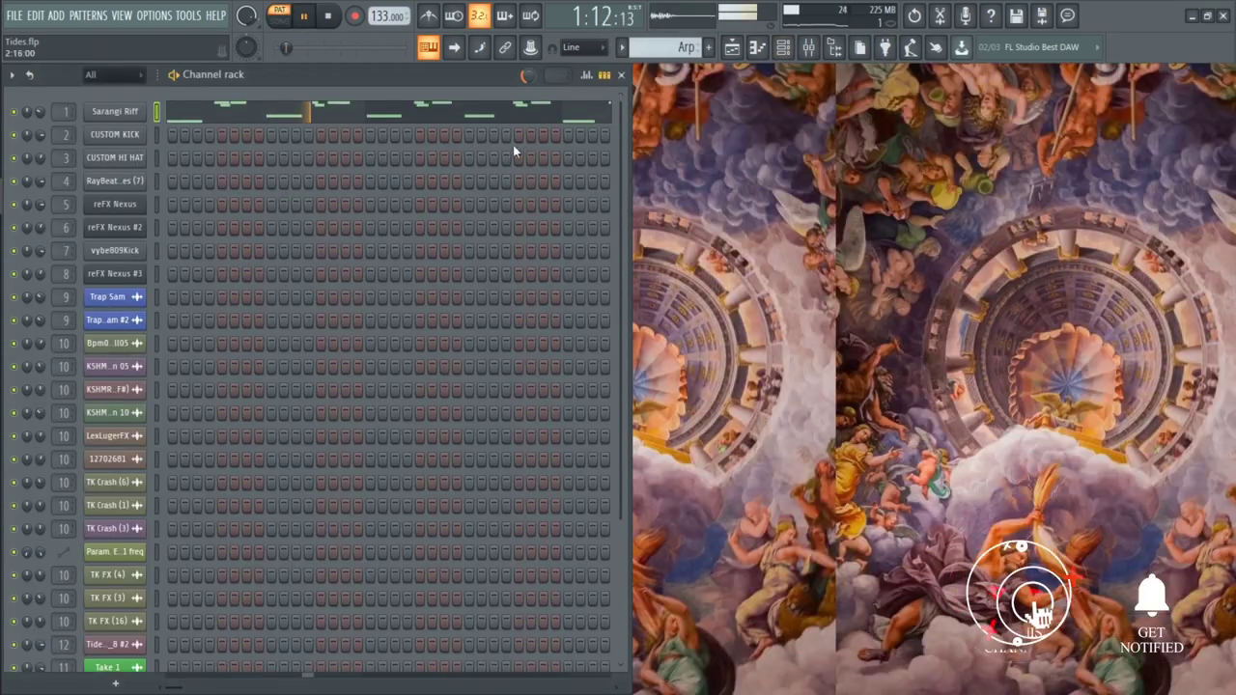
pyautogui.press('space')
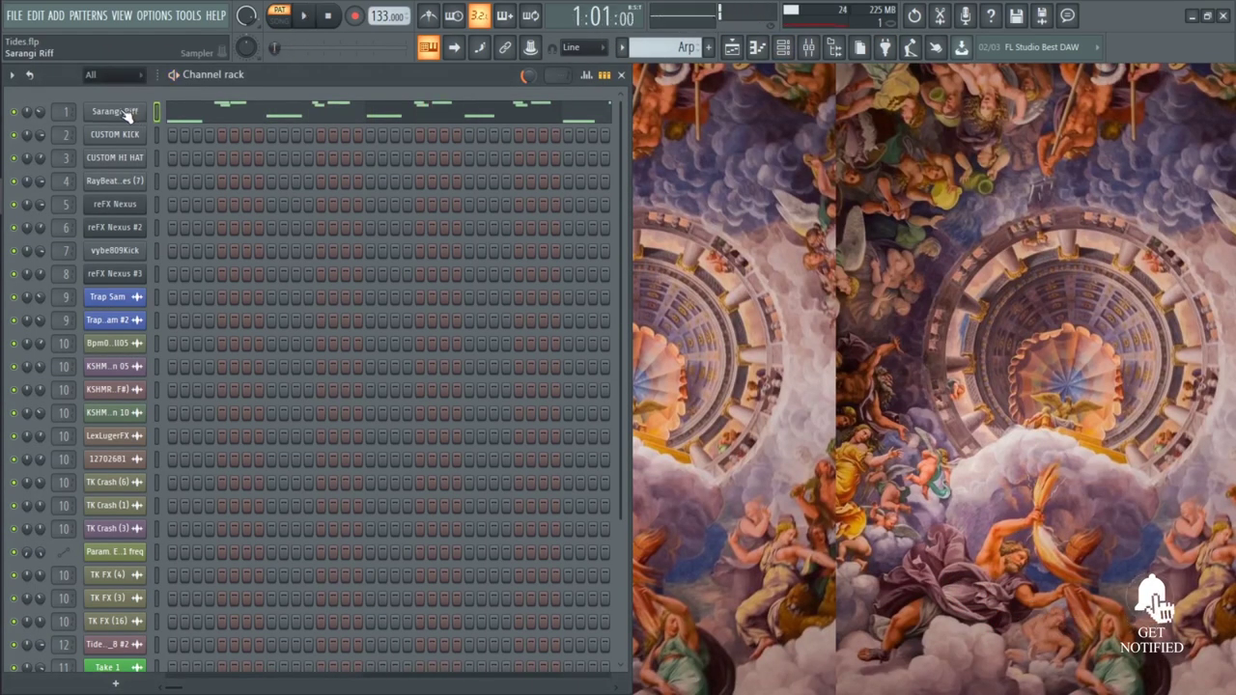
# Step: Examine the Sarangi Riff channel's sampler settings and open its notes in the piano roll
pyautogui.click(125, 113)
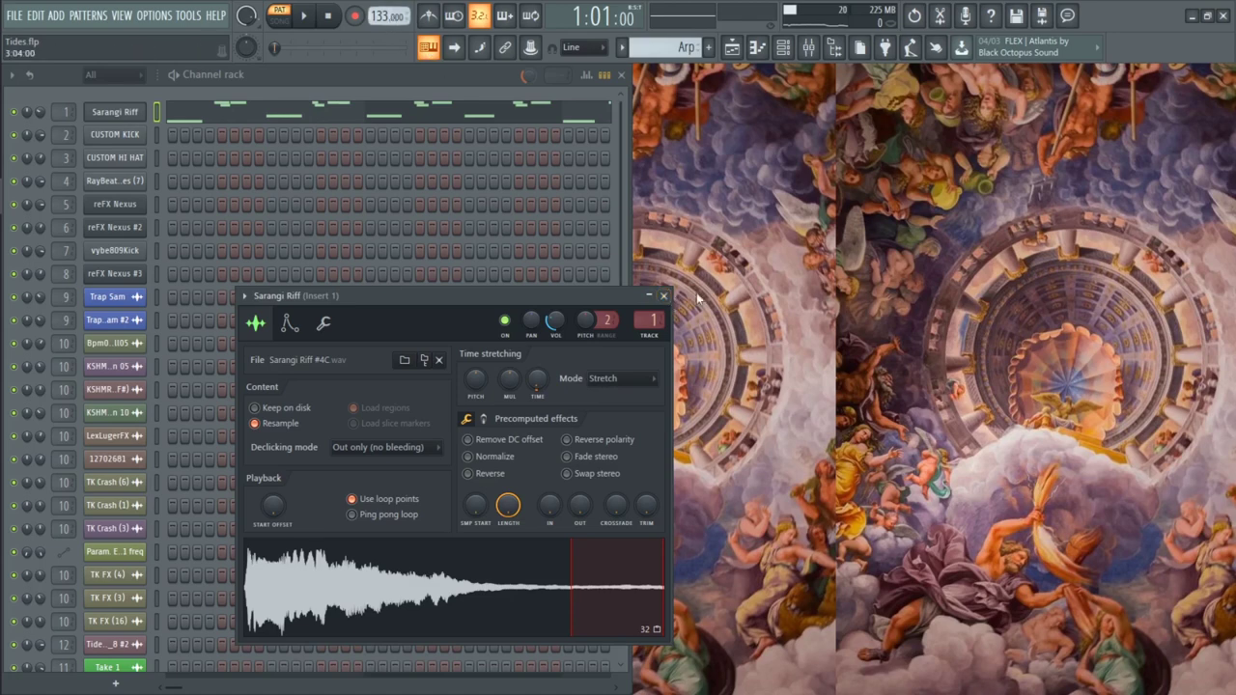
pyautogui.click(663, 297)
pyautogui.rightClick(140, 116)
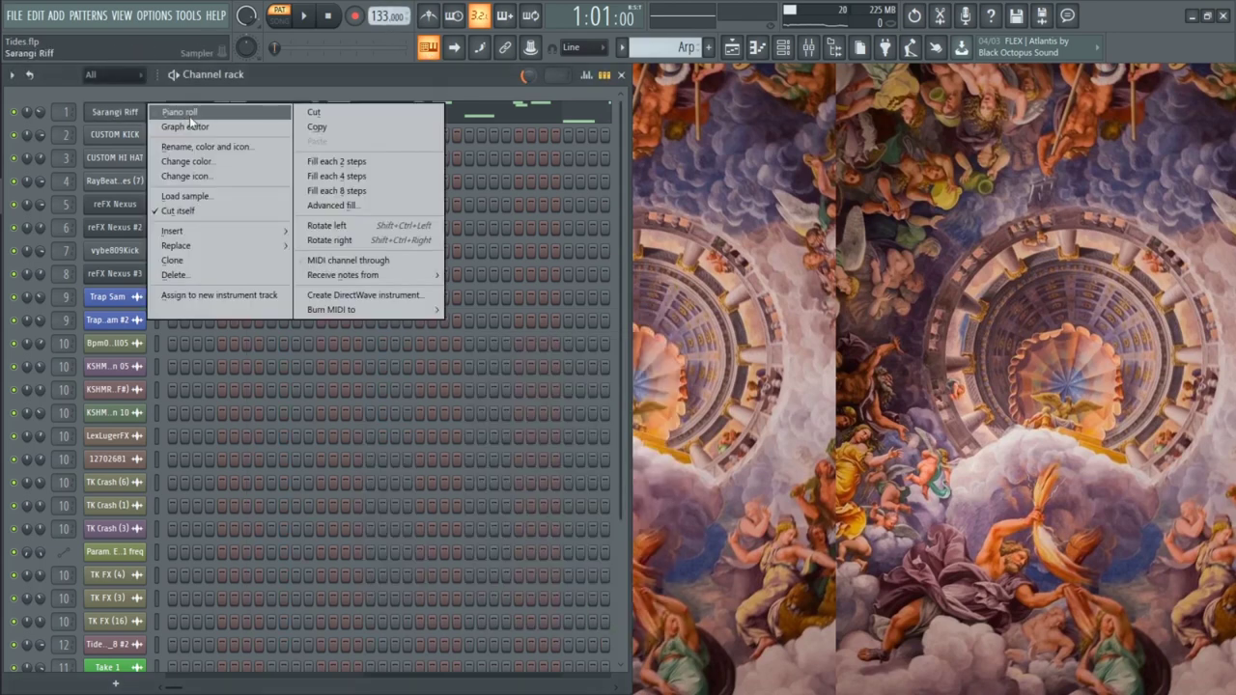
pyautogui.click(249, 116)
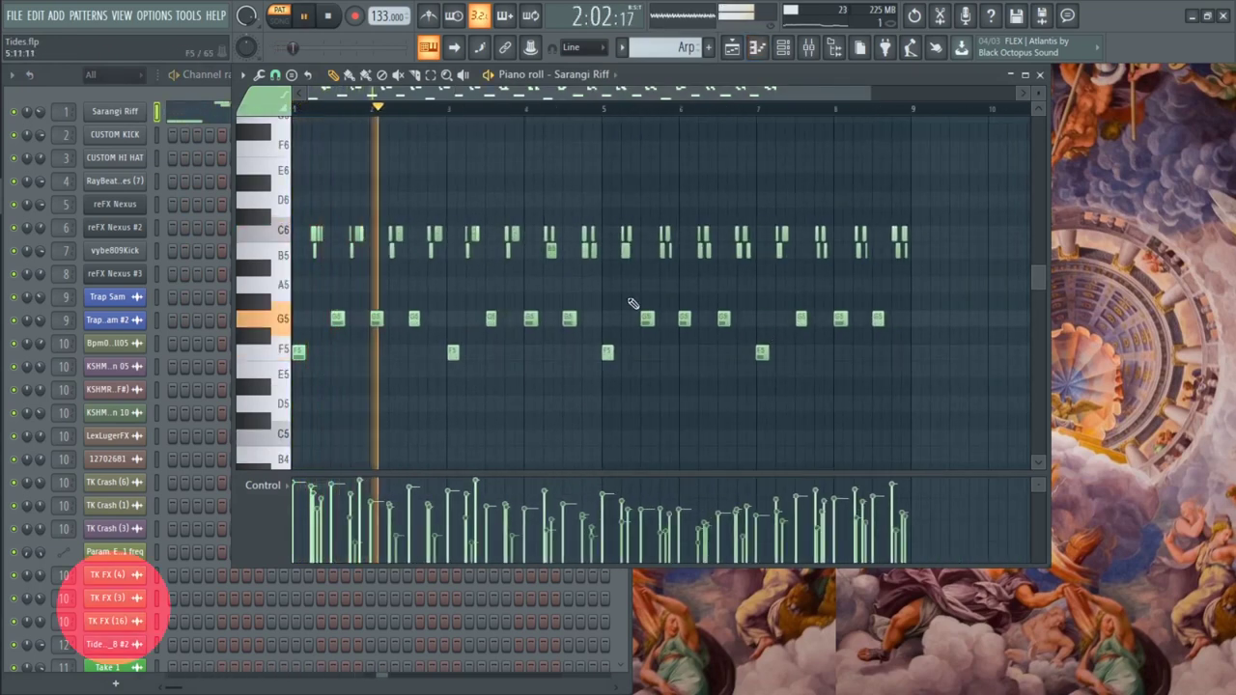
# Step: View the Sarangi Riff's note release values, return the control lane to note velocity, and close the piano roll
pyautogui.click(266, 486)
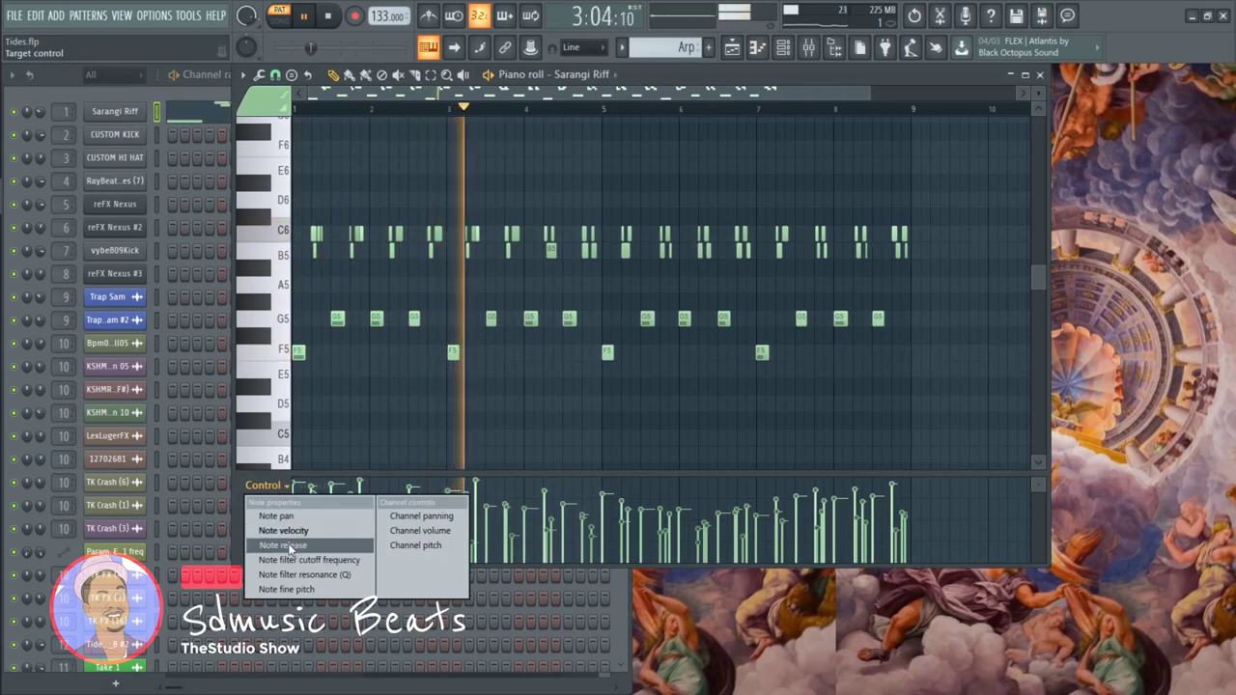
pyautogui.click(288, 547)
pyautogui.click(266, 485)
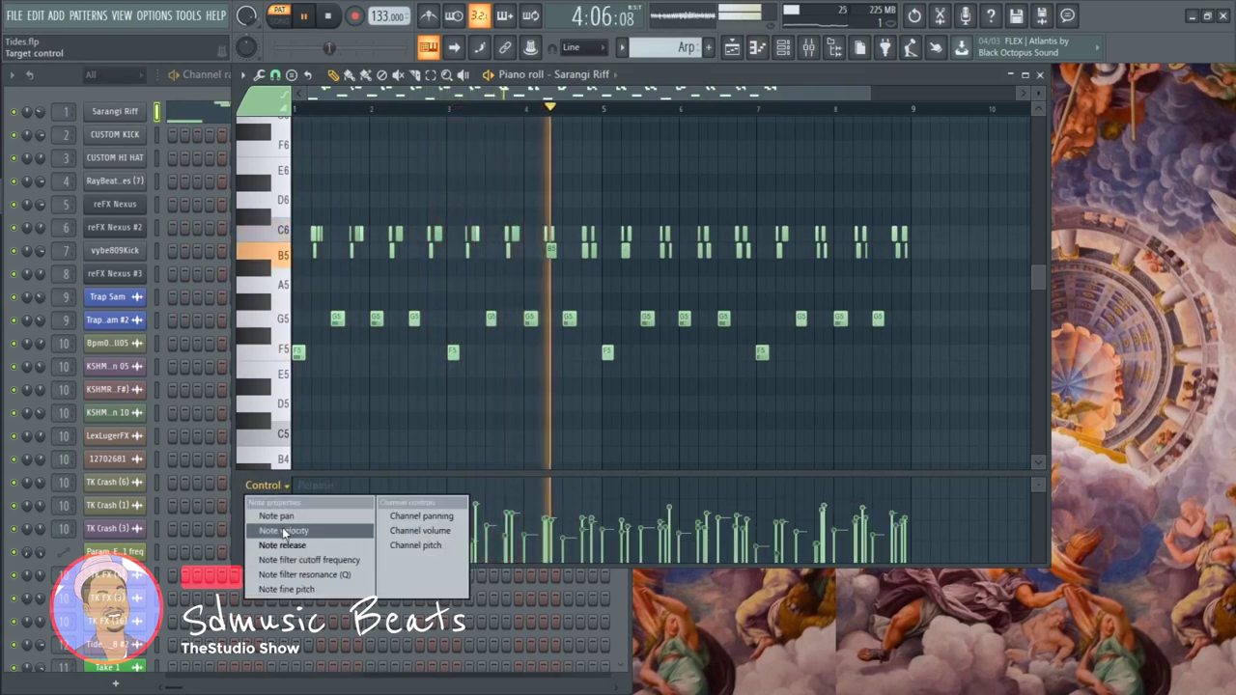
pyautogui.click(282, 527)
pyautogui.press('space')
pyautogui.click(1039, 75)
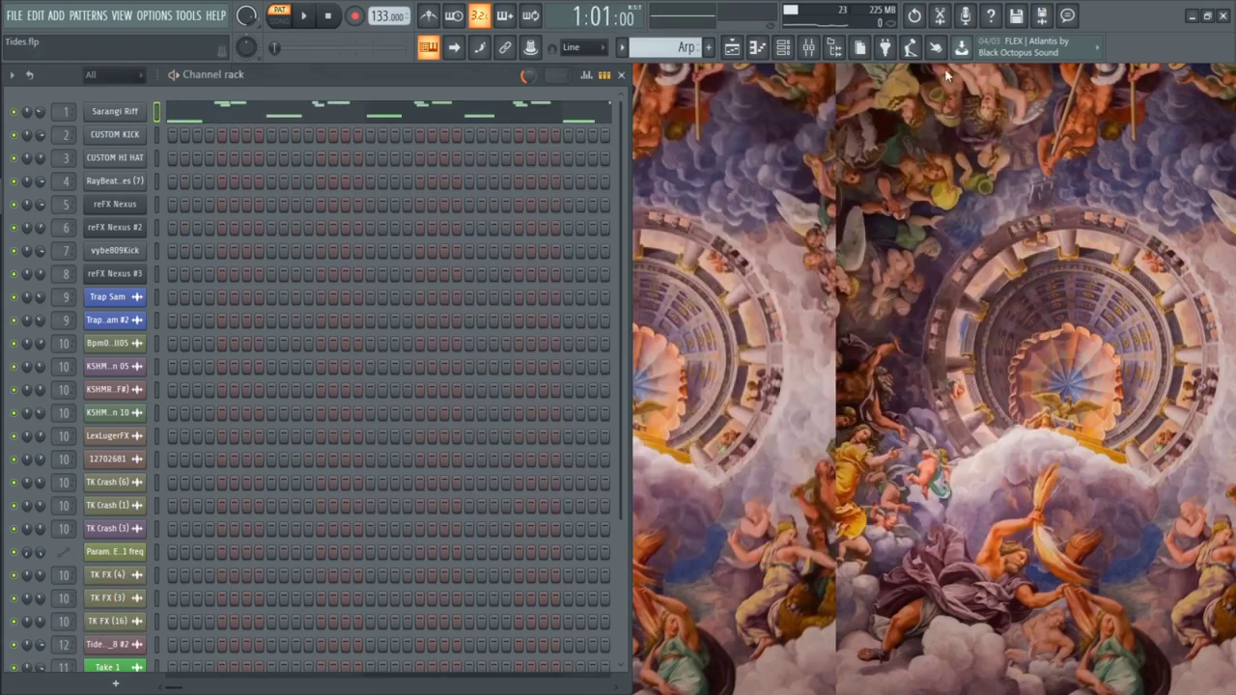
# Step: Play the Kick, Snare, Hat pattern and widen the channel rack to show more steps
pyautogui.click(640, 49)
pyautogui.click(676, 84)
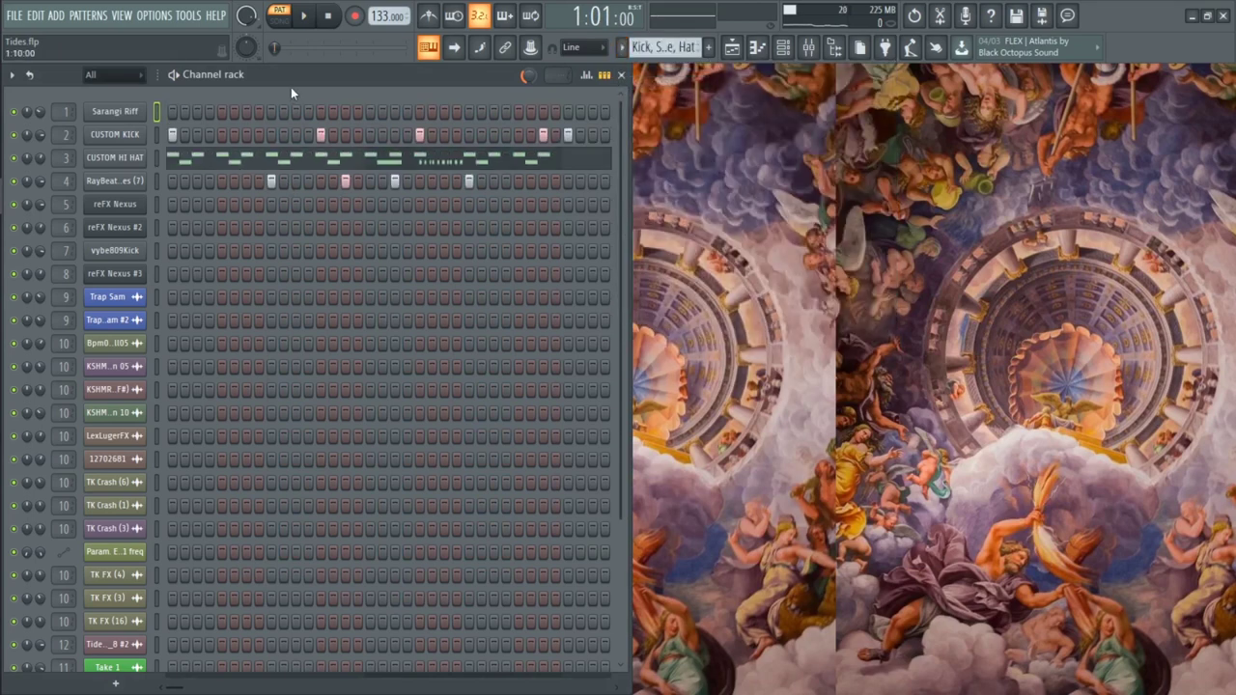
pyautogui.press('space')
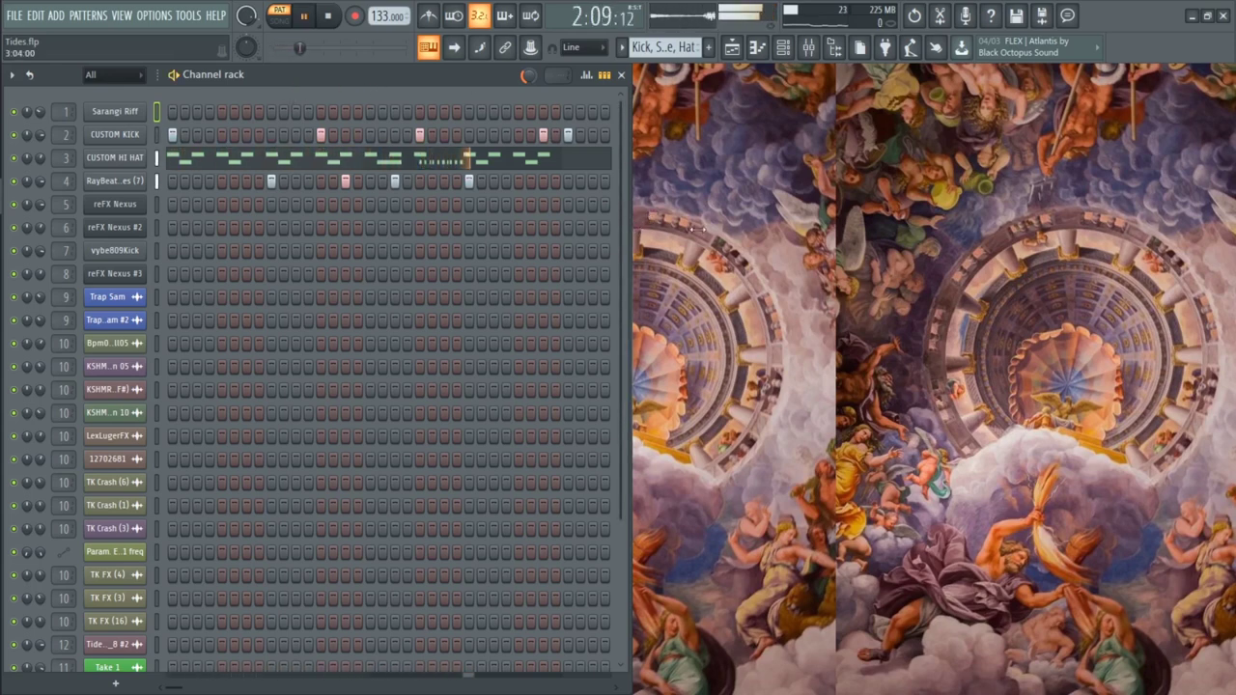
pyautogui.moveTo(633, 226); pyautogui.dragTo(785, 230)
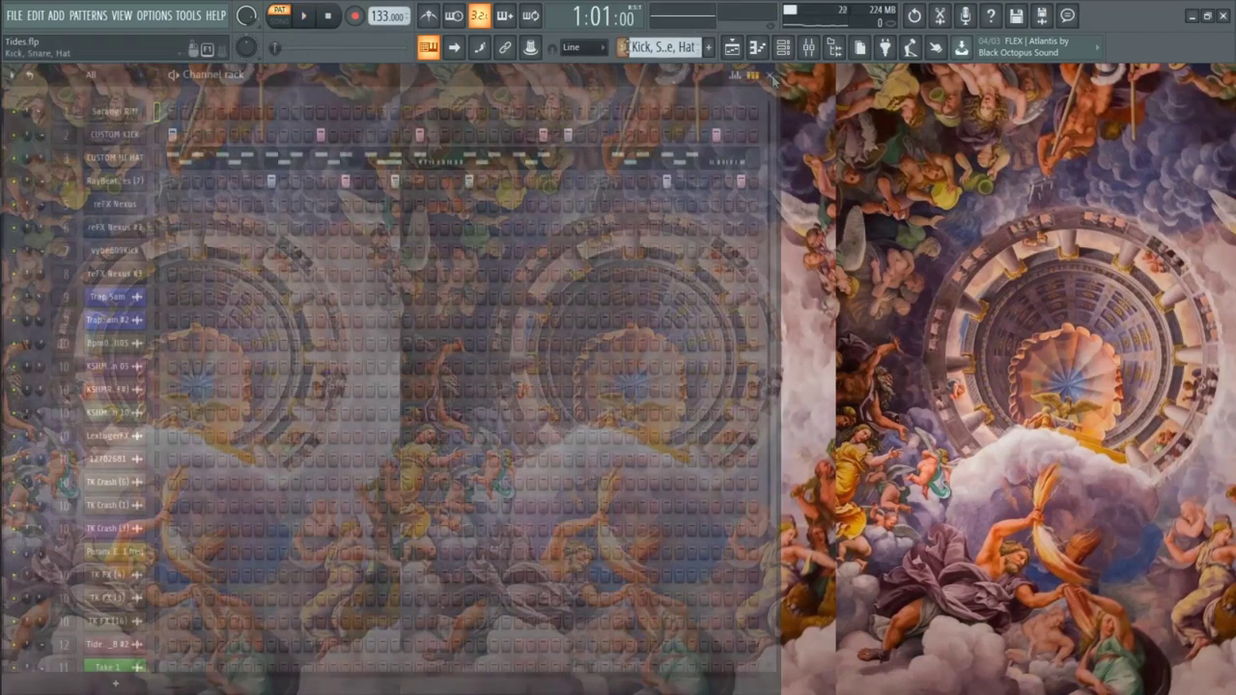
# Step: Switch to the Kick, Snare pattern and play it
pyautogui.click(621, 47)
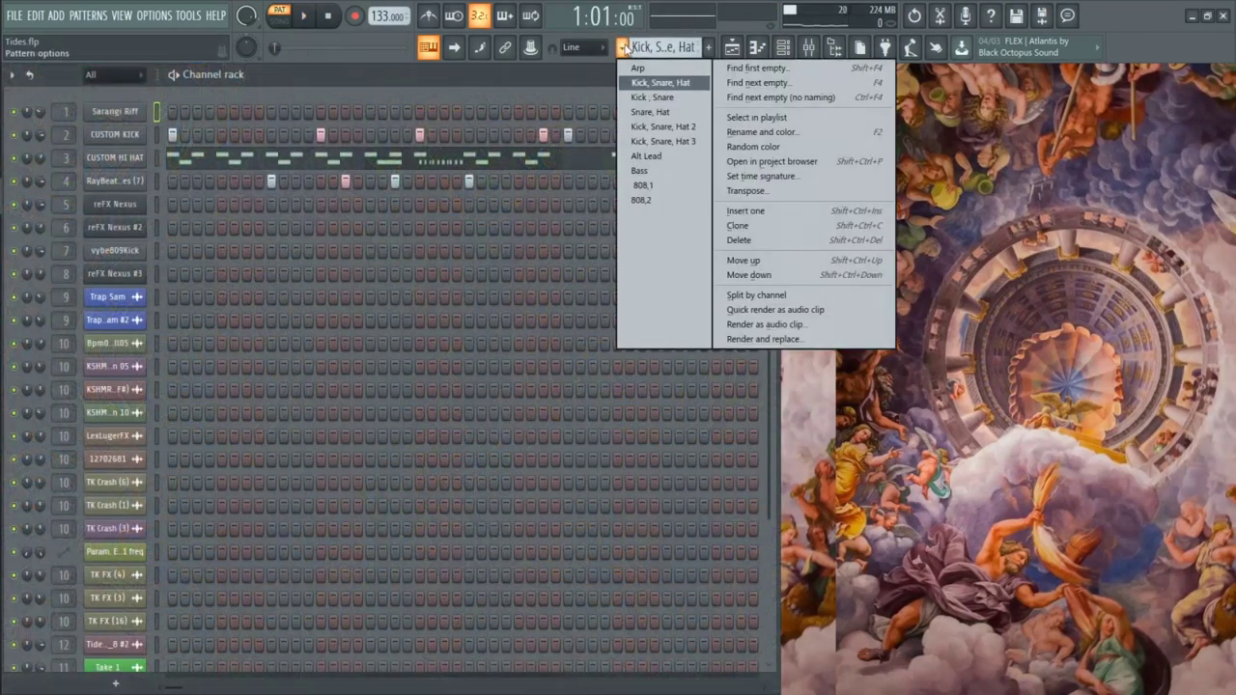
pyautogui.click(650, 96)
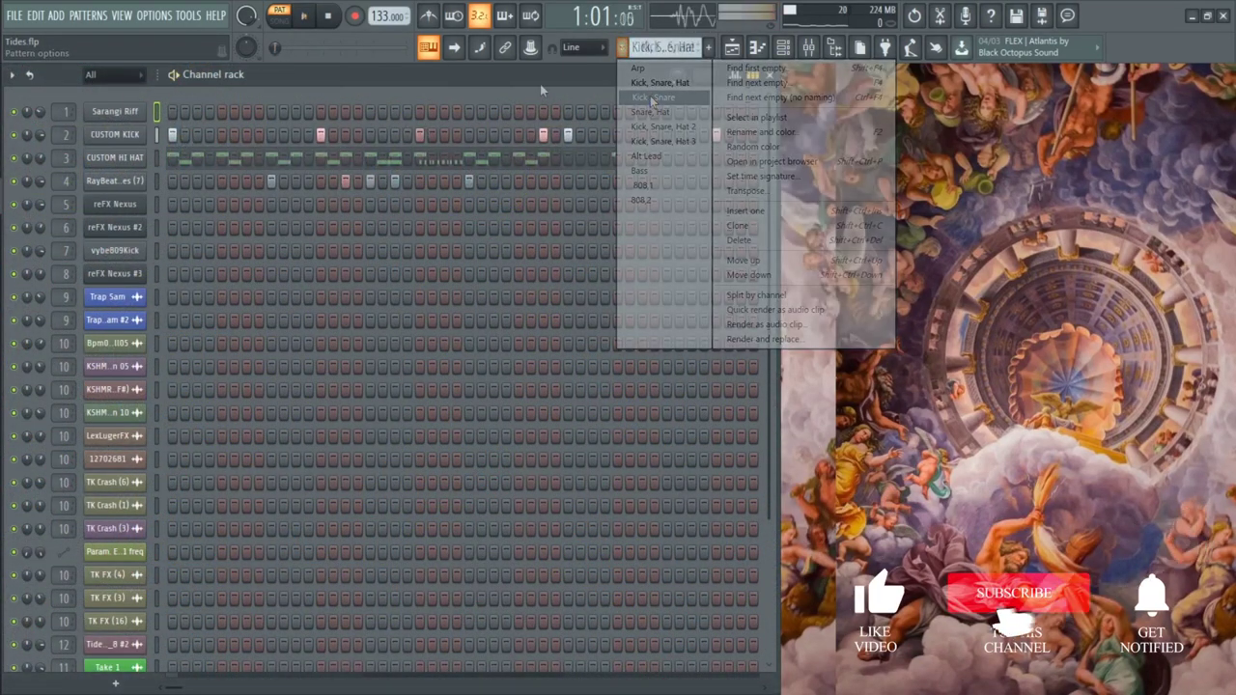
pyautogui.press('space')
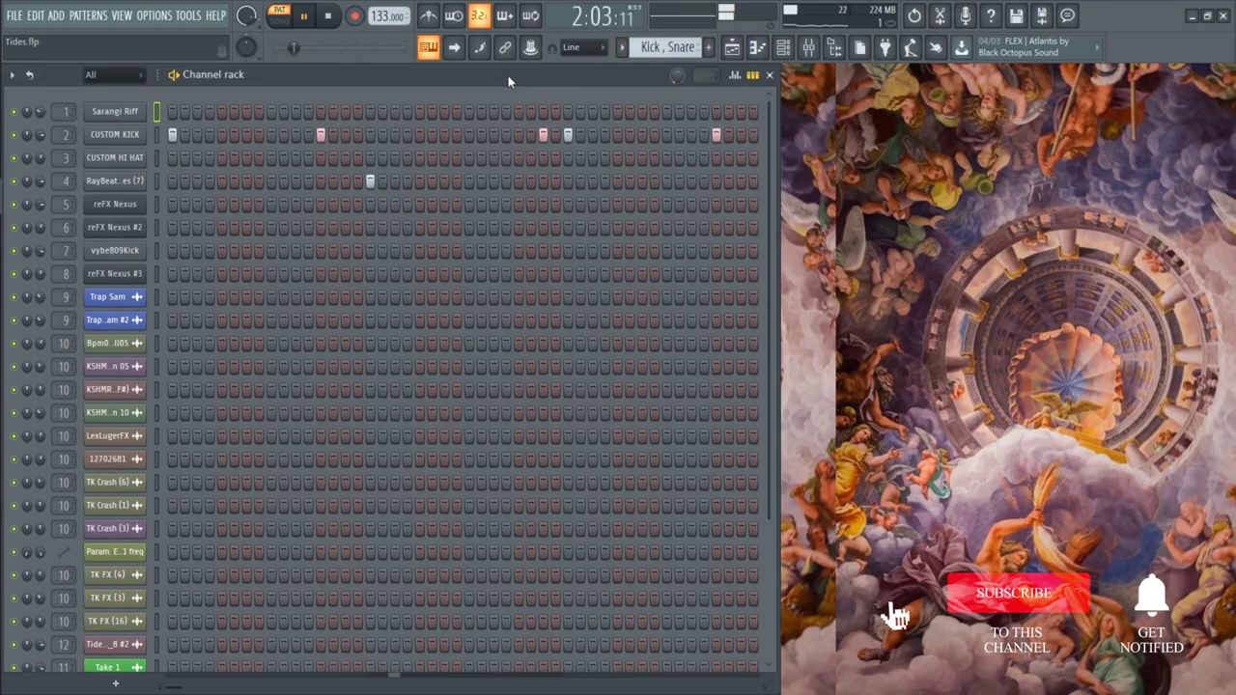
pyautogui.click(428, 16)
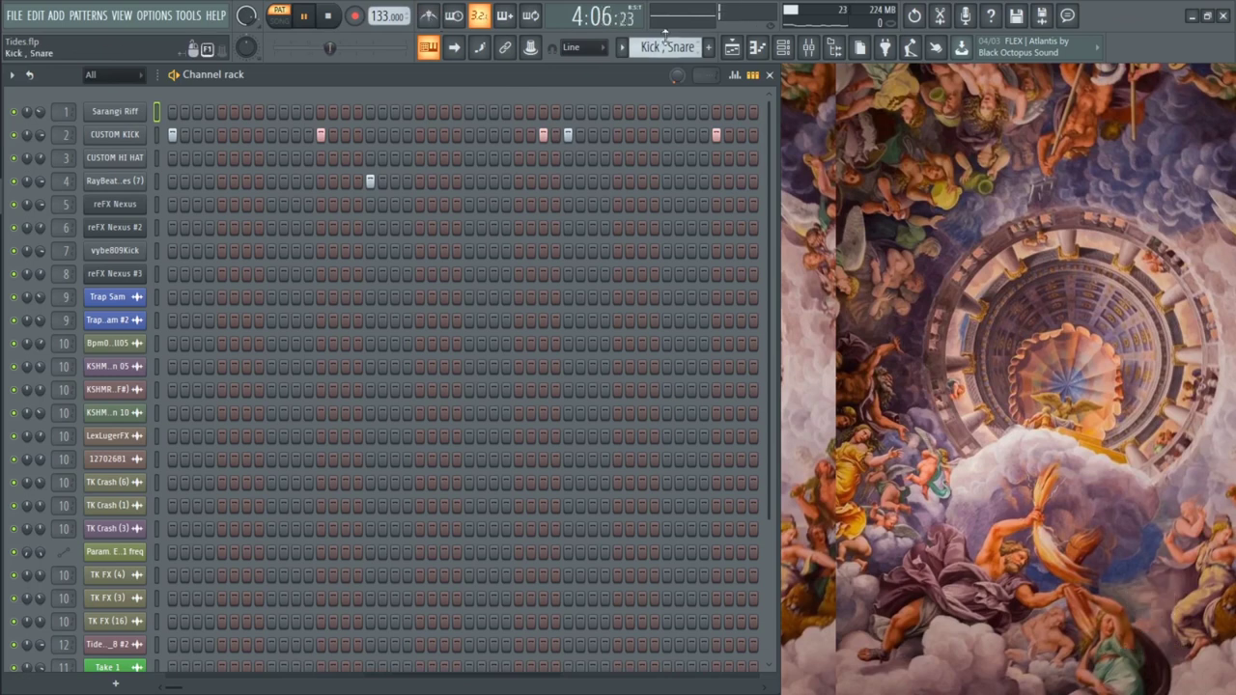
# Step: Switch to the Snare, Hat pattern, play it, and inspect the CUSTOM HI HAT notes in the piano roll
pyautogui.scroll(-1, 629, 48)
pyautogui.press('space')
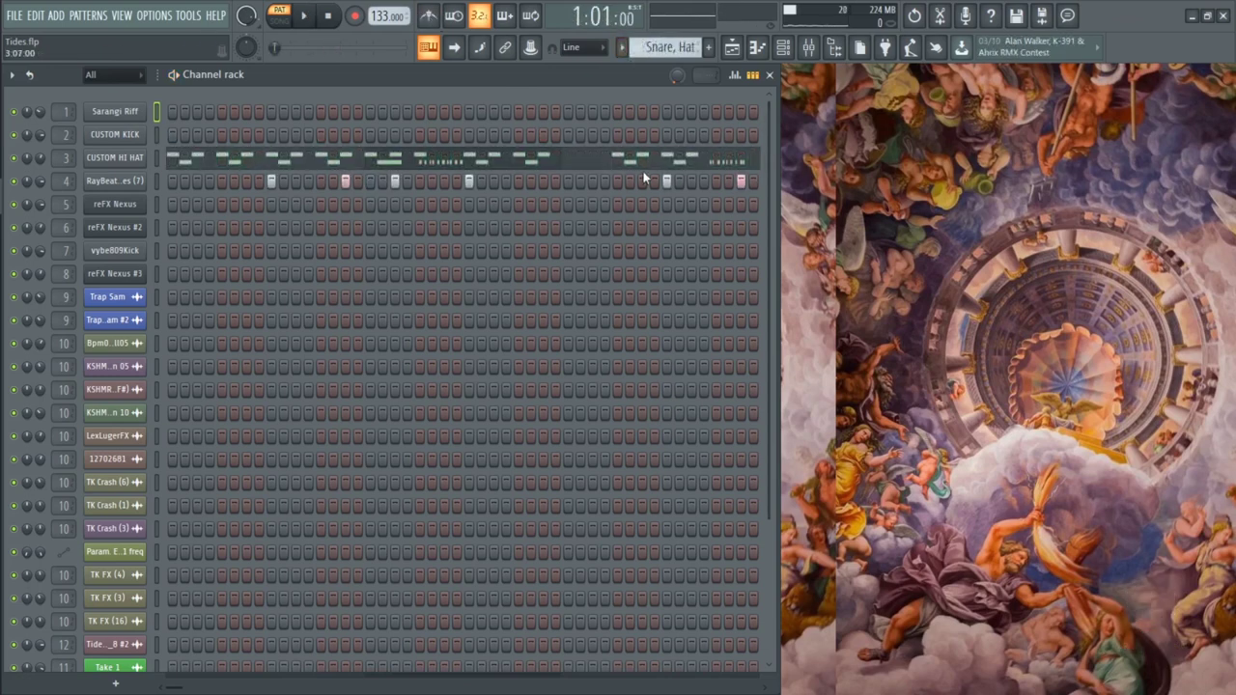
pyautogui.press('space')
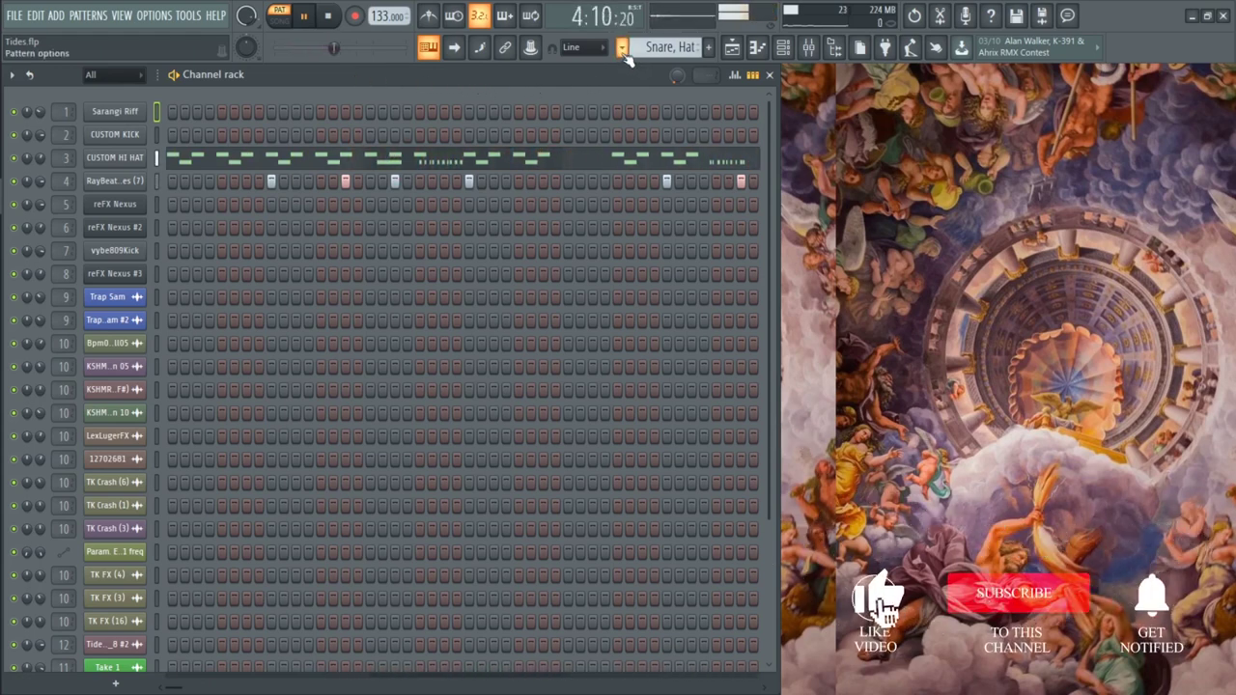
pyautogui.click(505, 158)
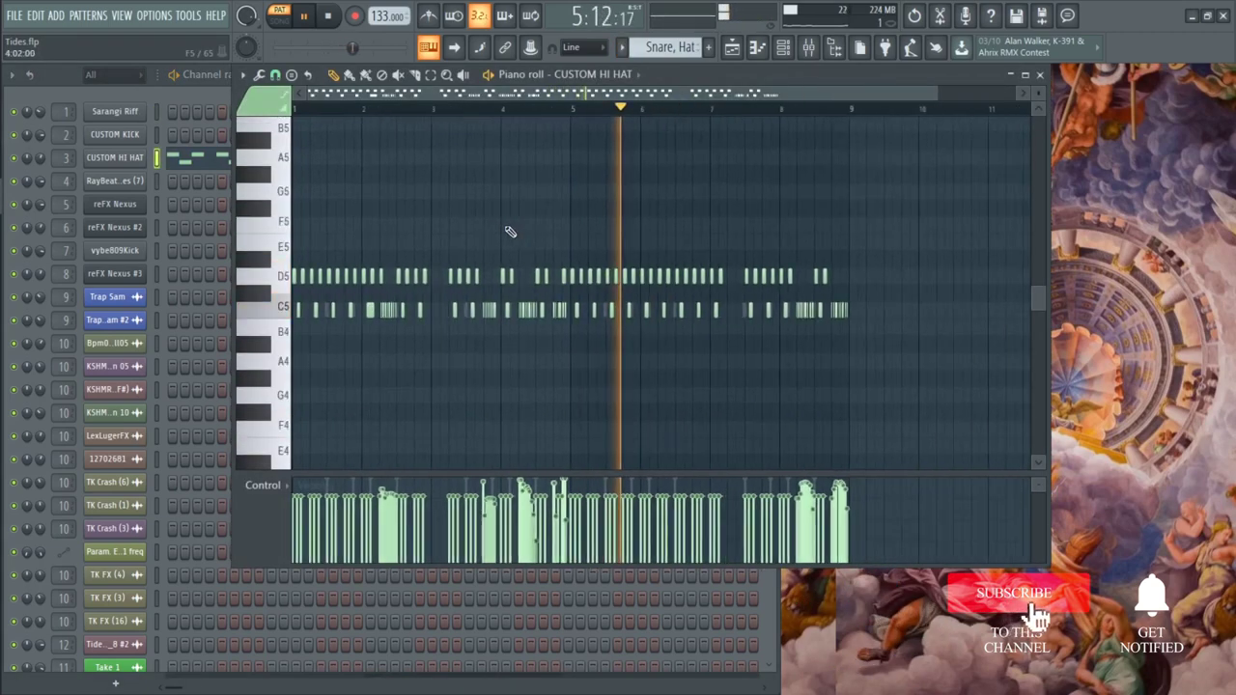
pyautogui.press('F7')
pyautogui.press('space')
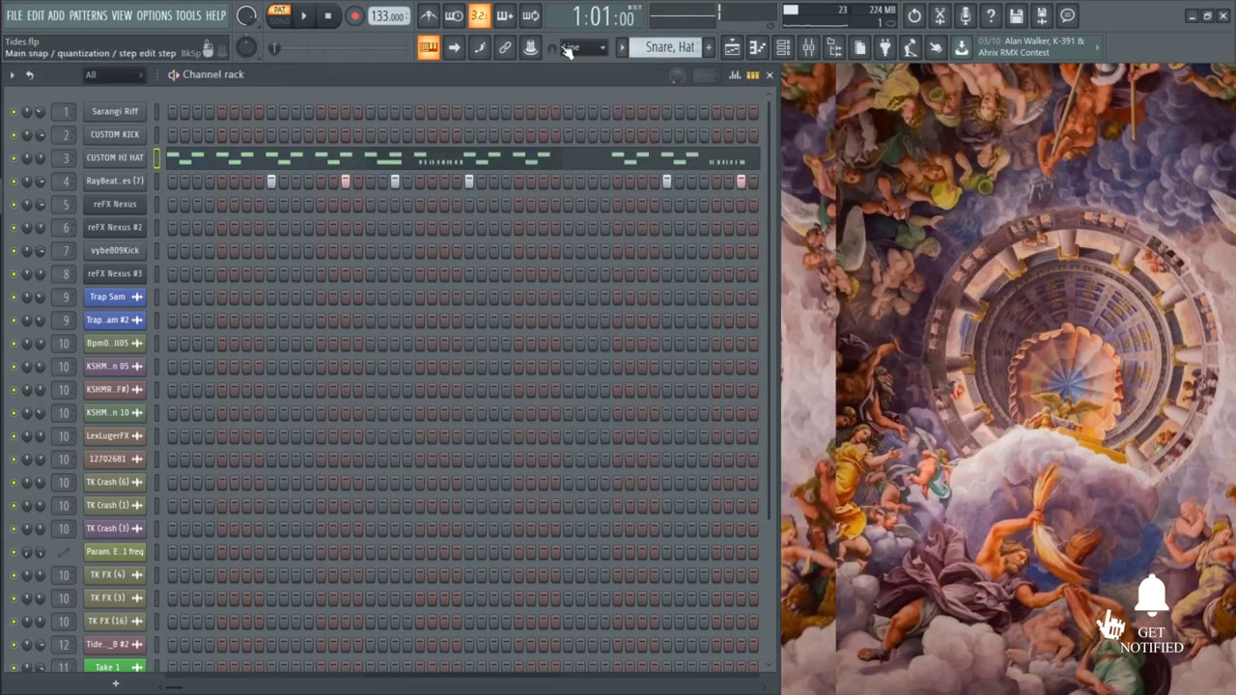
# Step: Select the Kick, Snare, Hat 2 pattern, switch on to Kick, Snare, Hat 3, and play it
pyautogui.click(621, 46)
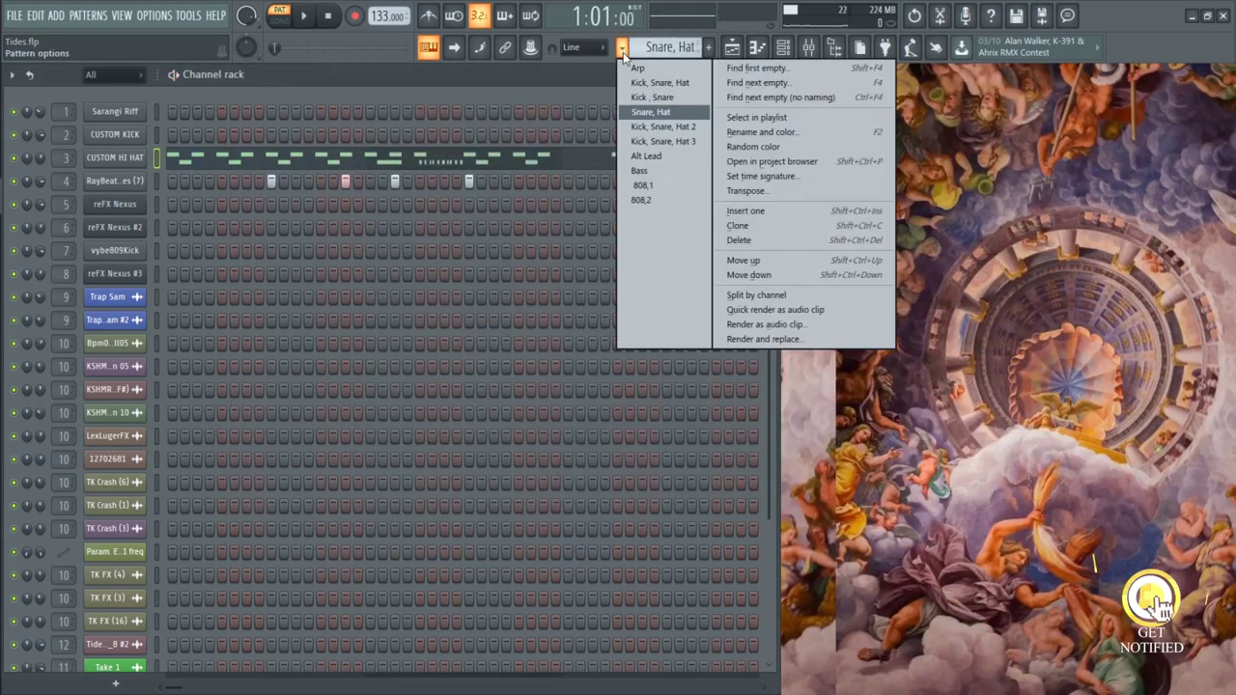
pyautogui.click(645, 130)
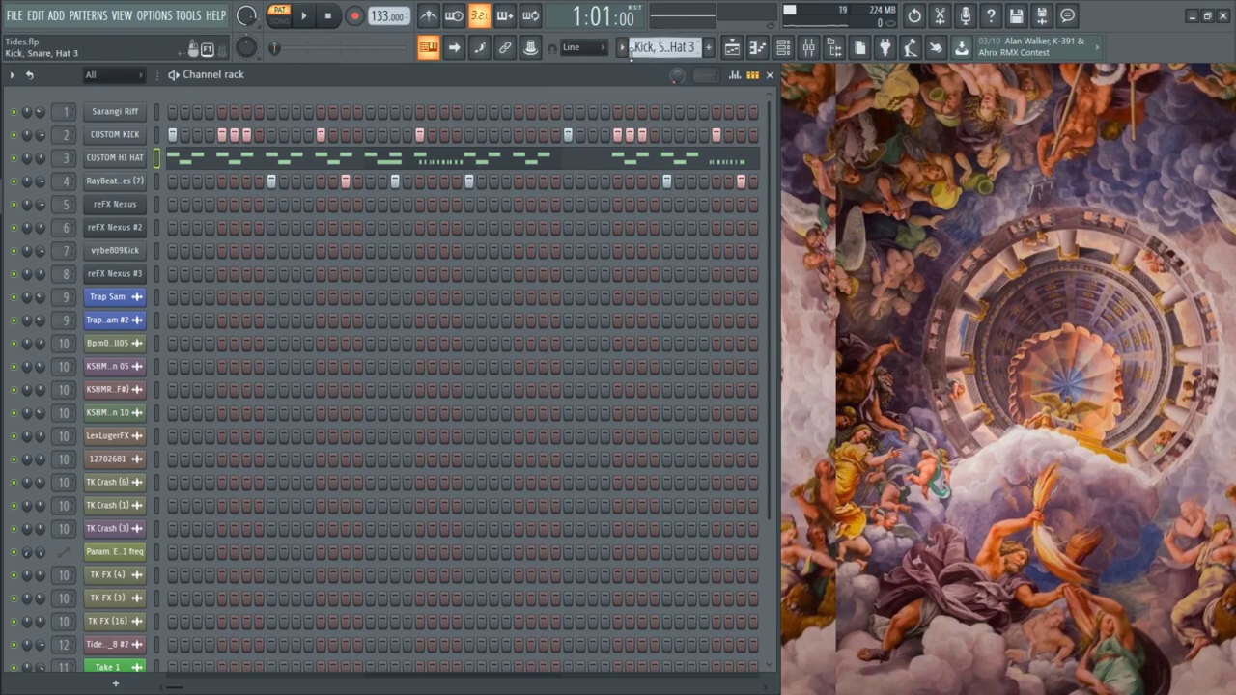
pyautogui.click(622, 47)
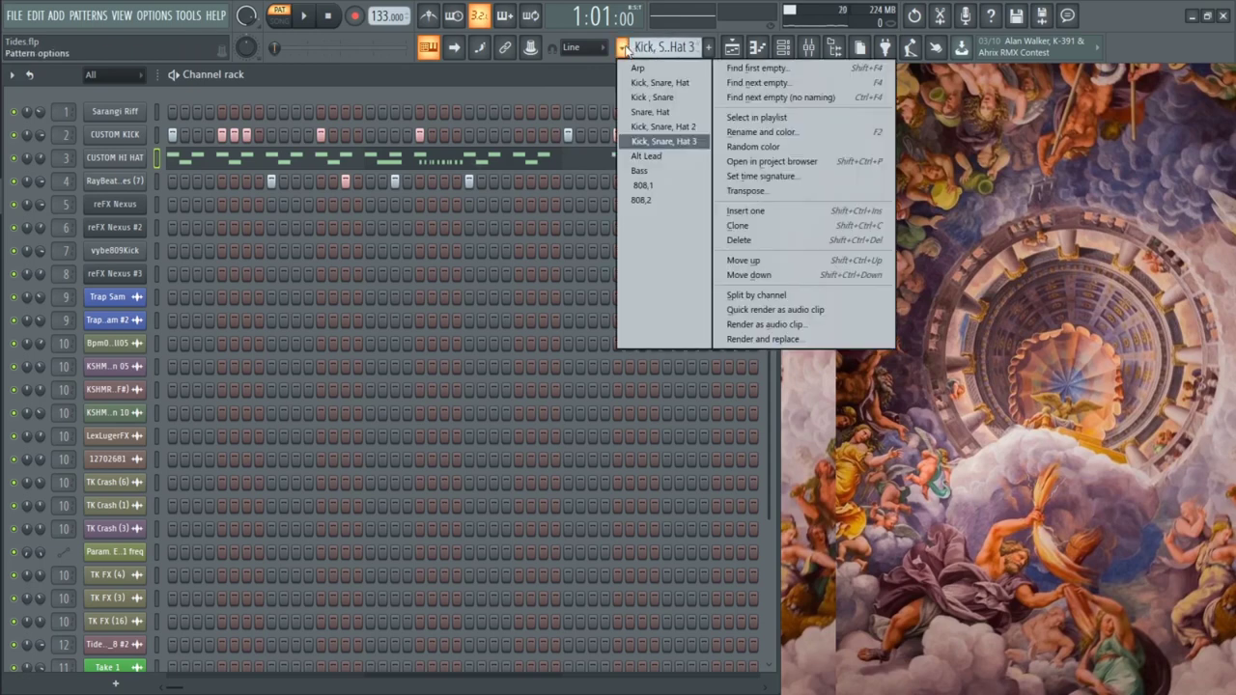
pyautogui.click(684, 140)
pyautogui.press('space')
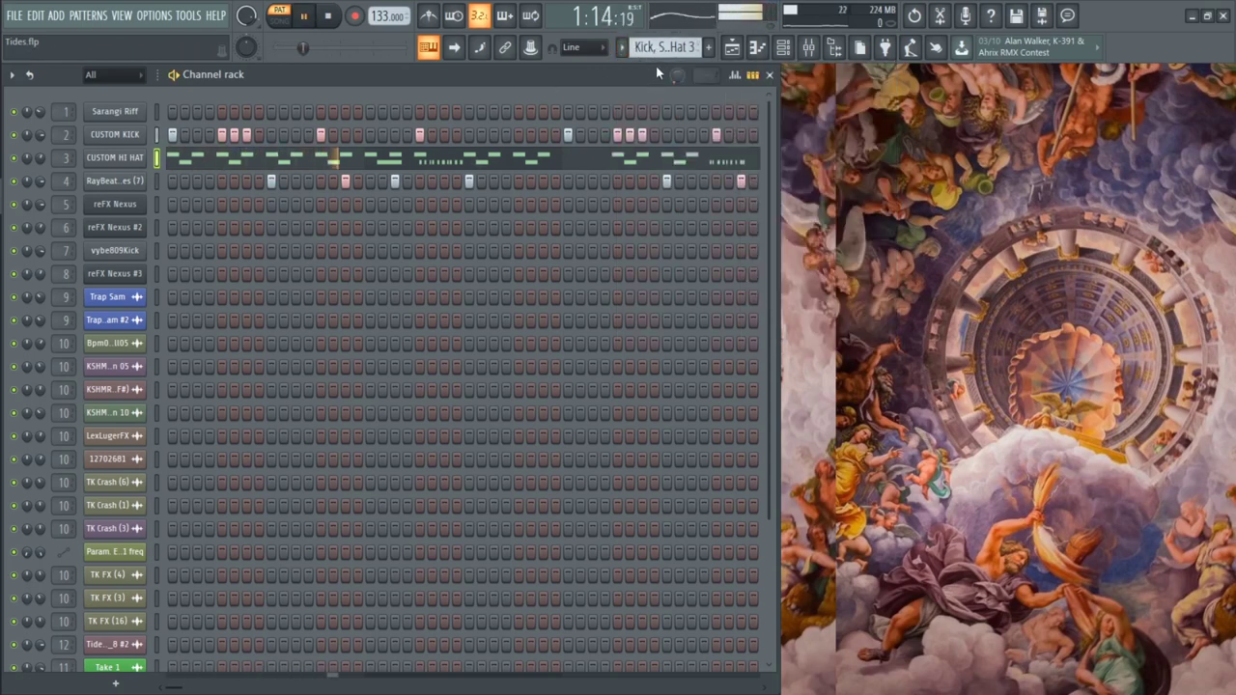
pyautogui.click(622, 47)
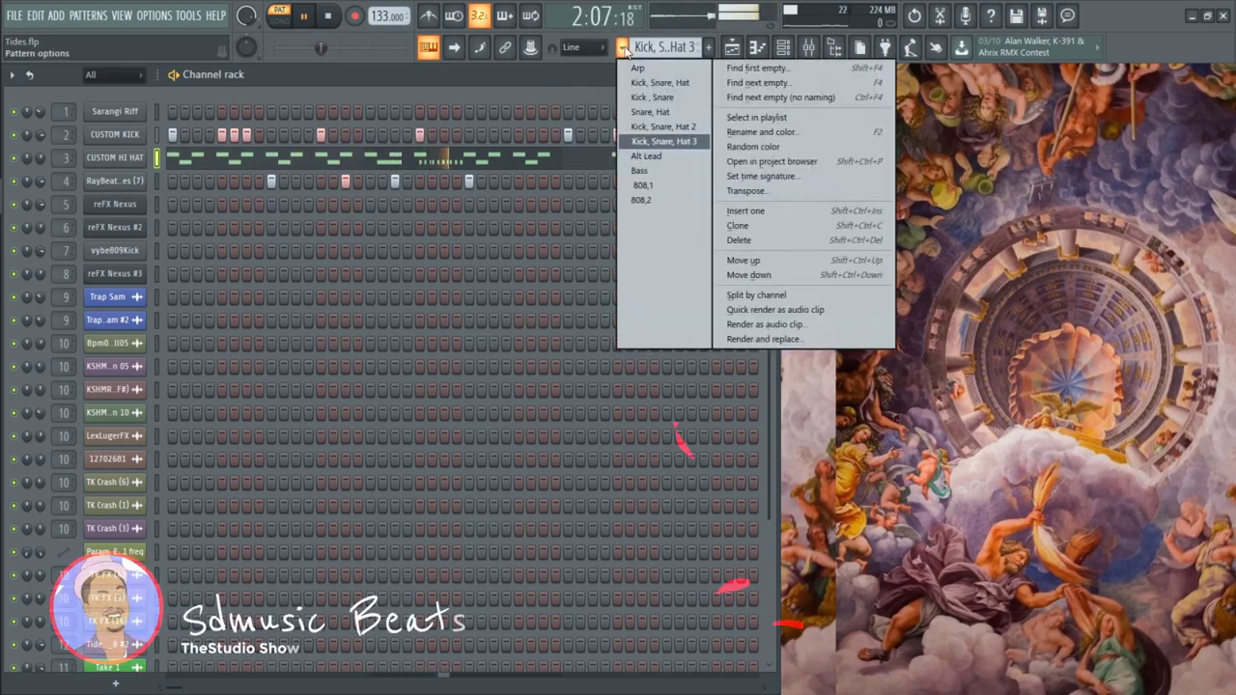
pyautogui.click(538, 78)
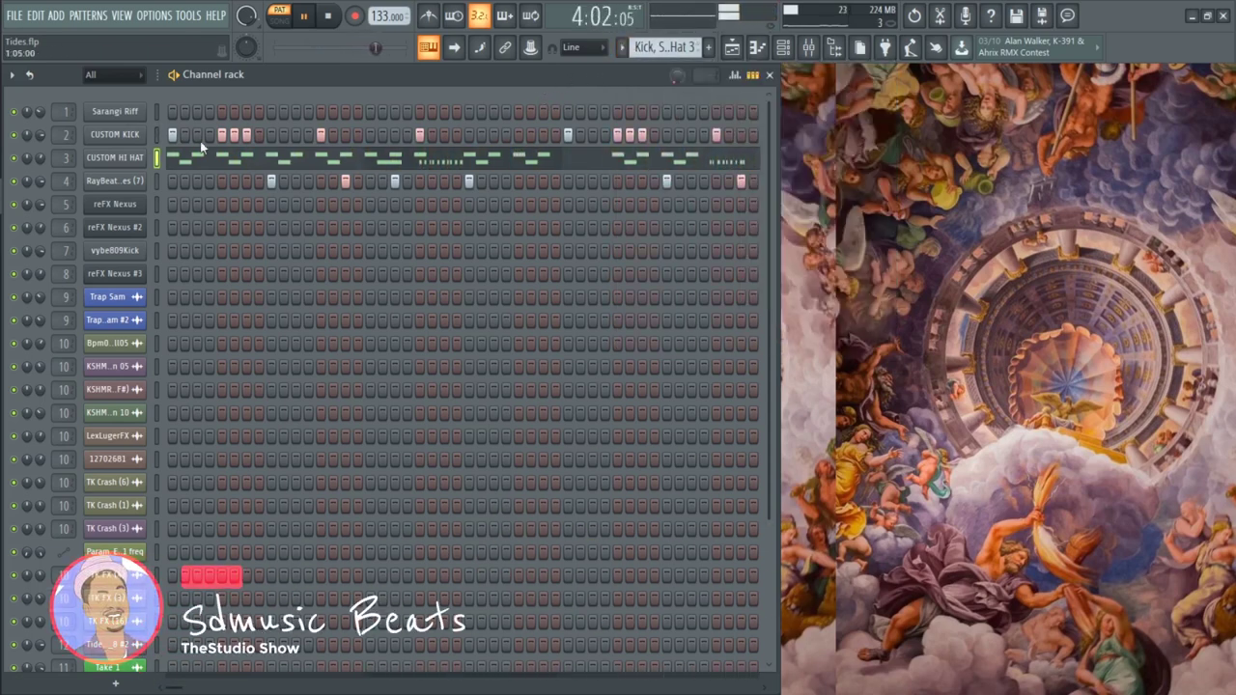
# Step: Inspect the CUSTOM KICK notes in the piano roll, close it, and stop playback
pyautogui.rightClick(115, 134)
pyautogui.click(184, 129)
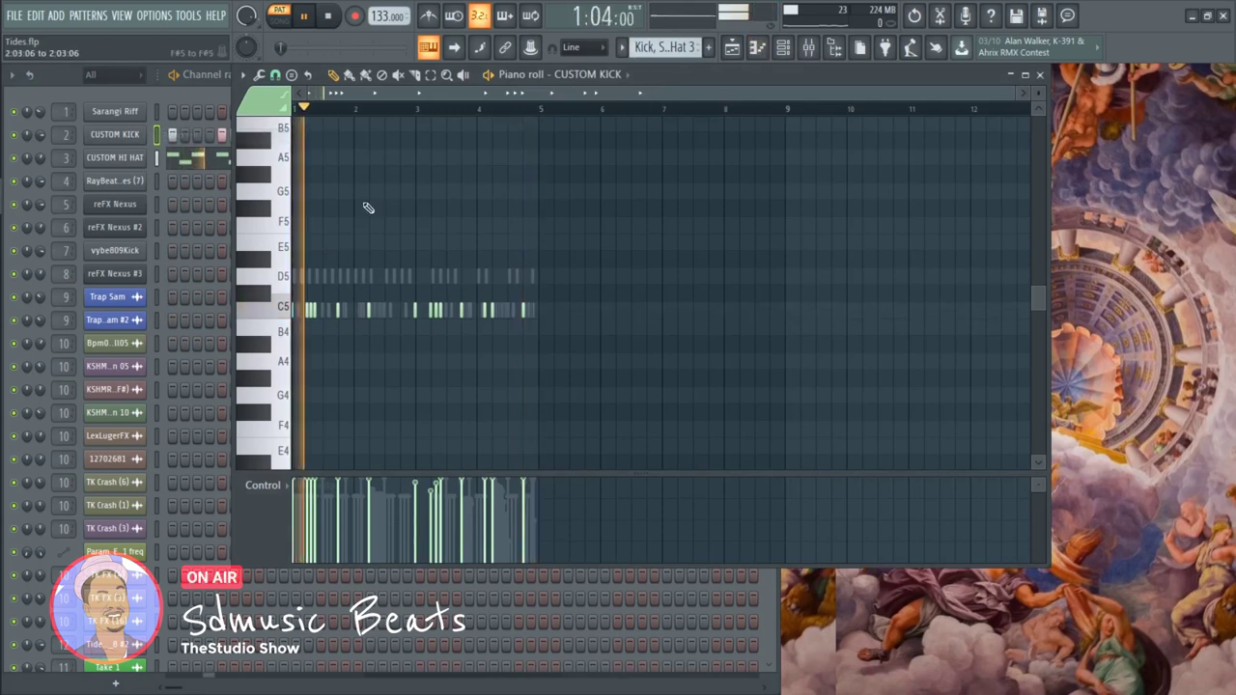
pyautogui.click(1040, 75)
pyautogui.press('space')
# Step: Switch to the Alt Lead pattern and play its reFX Nexus #3 notes in the piano roll
pyautogui.click(622, 47)
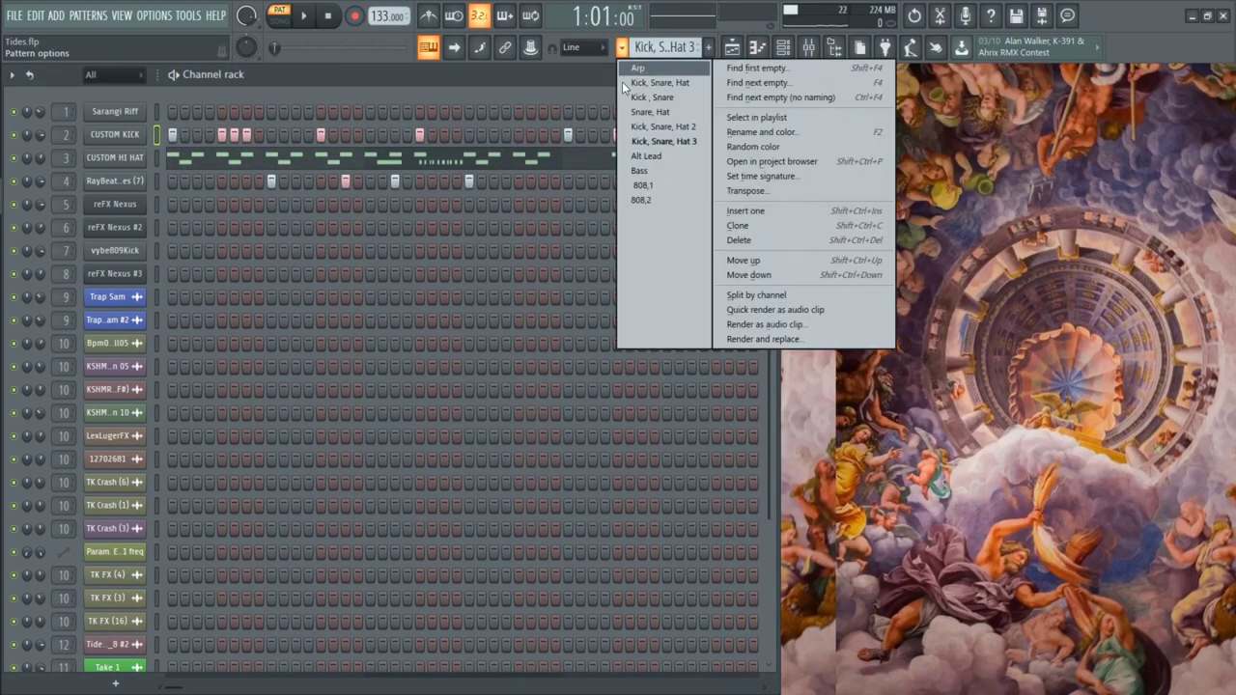
pyautogui.click(639, 157)
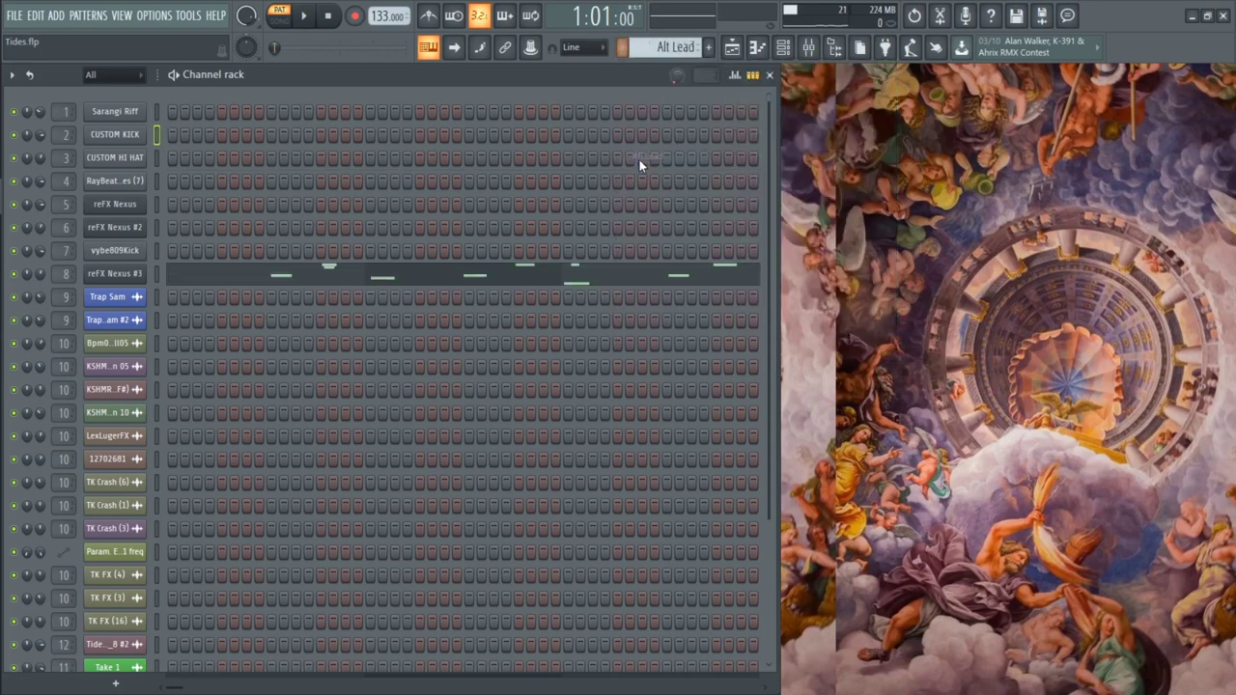
pyautogui.click(373, 280)
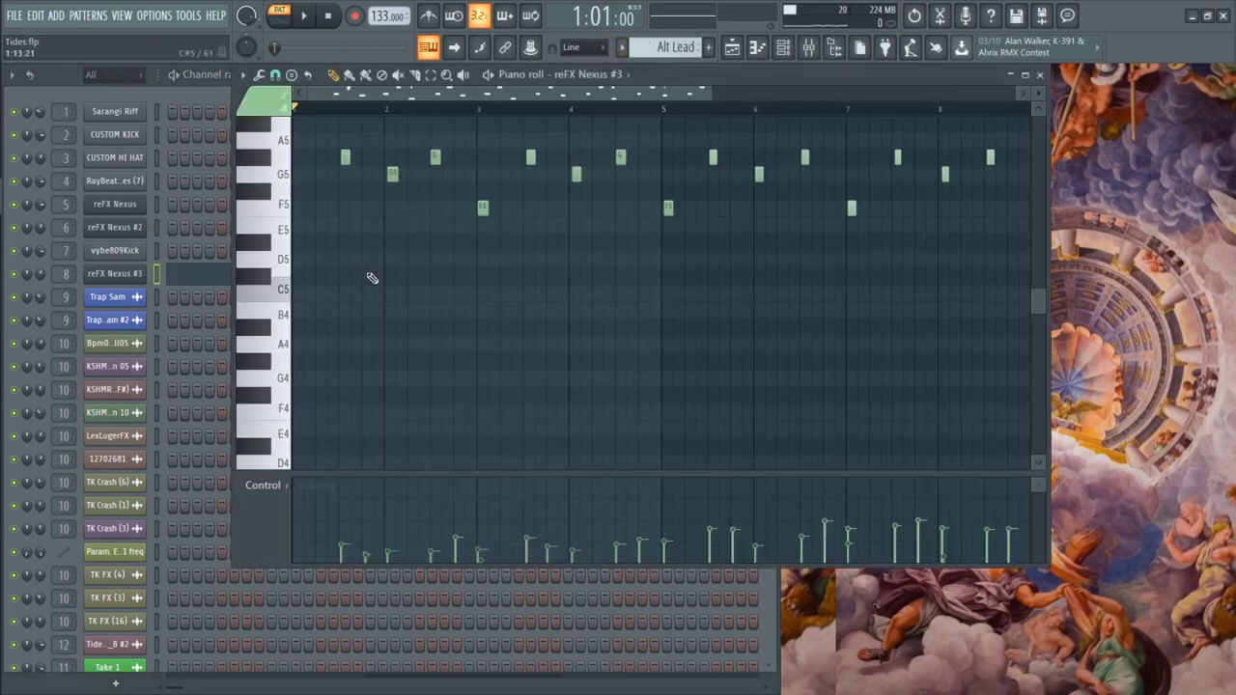
pyautogui.press('space')
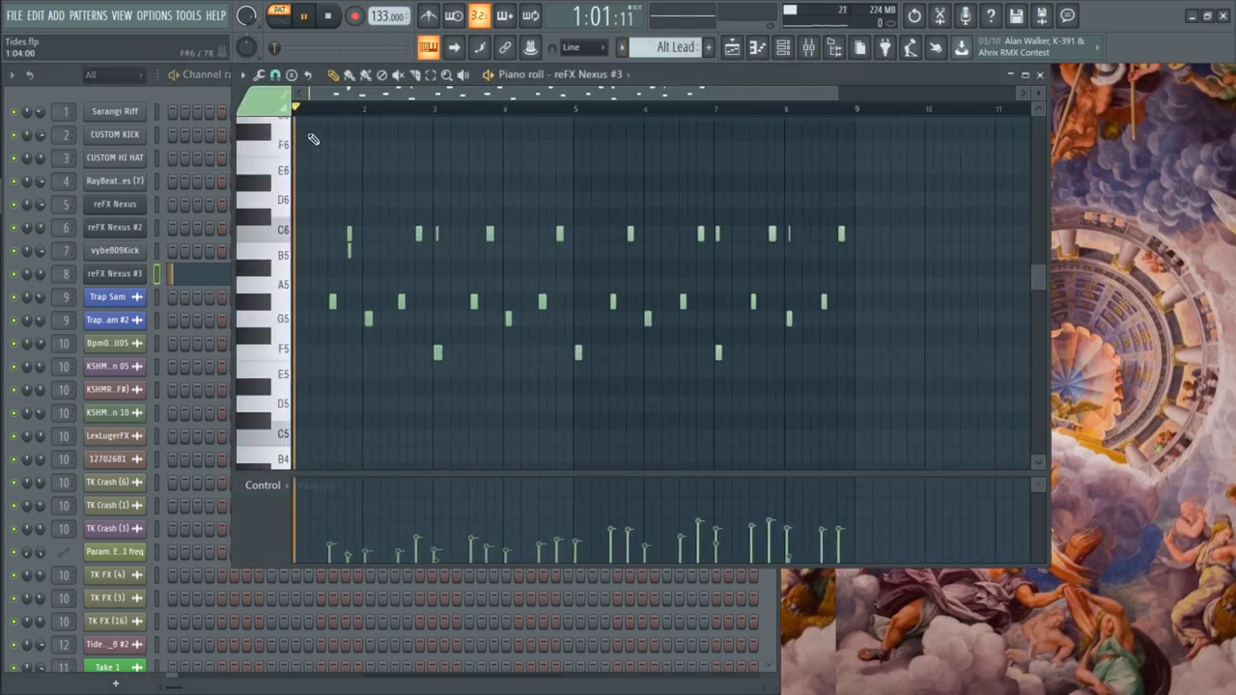
# Step: View the Alt Lead notes' release values and return the control lane to note velocity
pyautogui.click(275, 484)
pyautogui.click(297, 547)
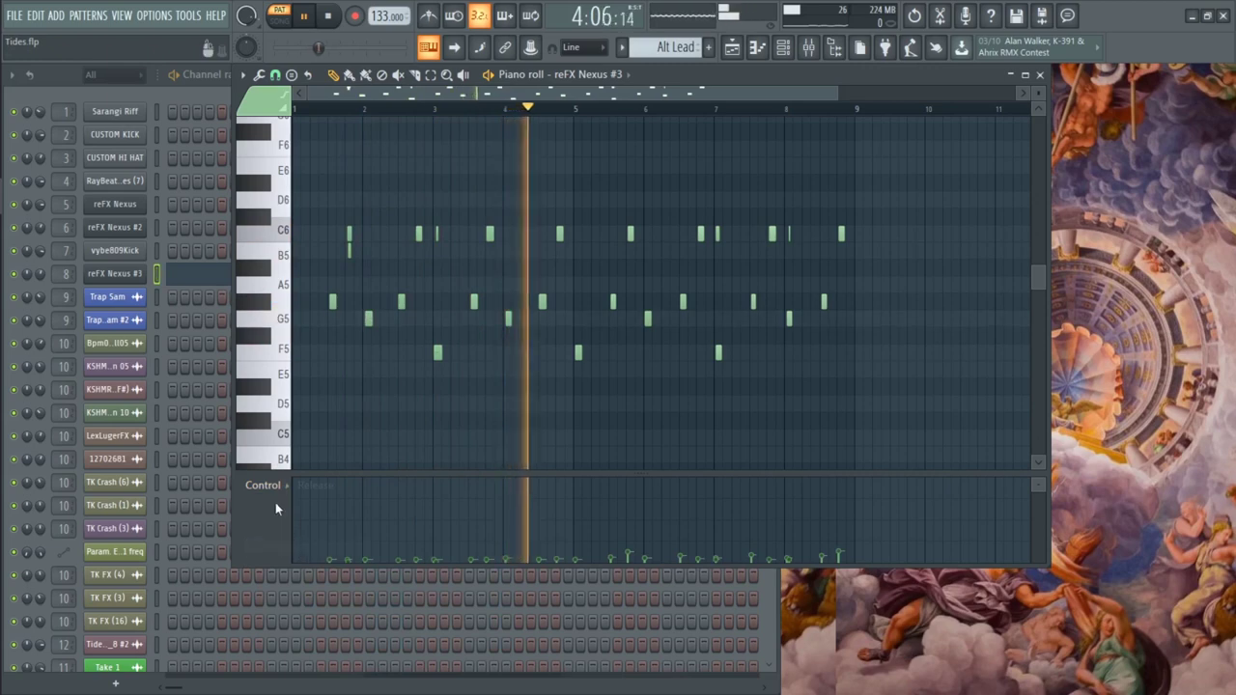
pyautogui.click(275, 486)
pyautogui.click(292, 531)
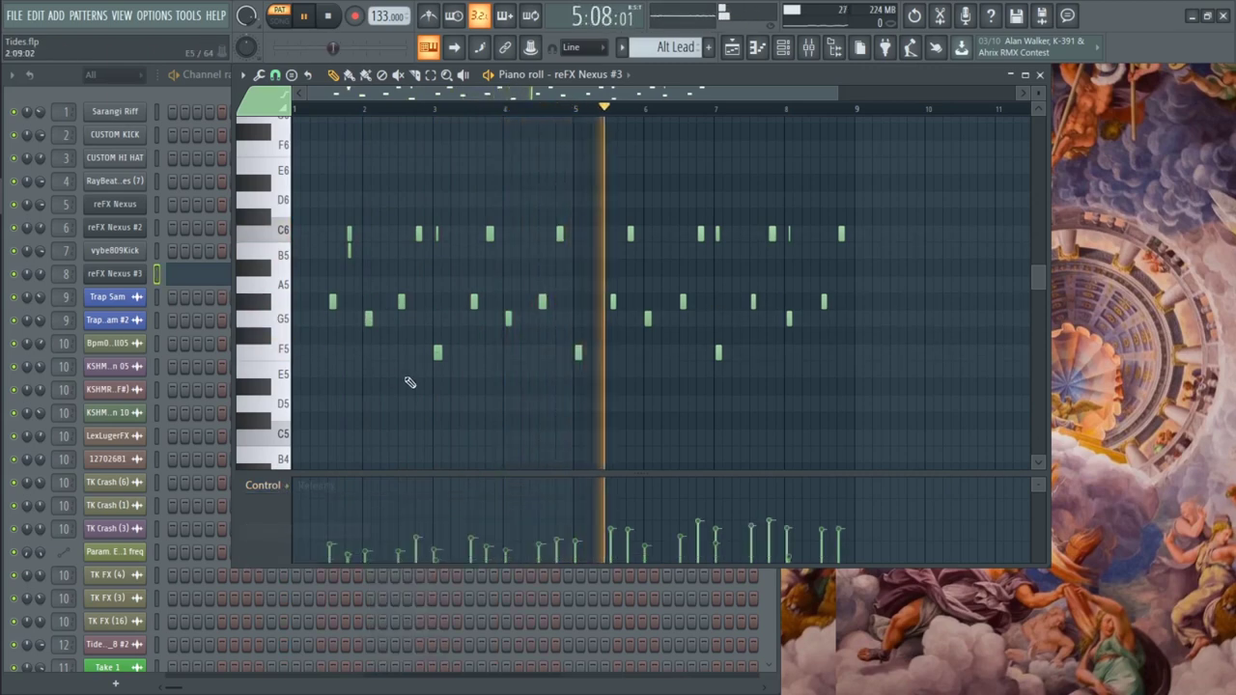
# Step: Stop playback and open the reFX Nexus #3 instrument to examine the preset used for the Alt Lead
pyautogui.press('space')
pyautogui.click(121, 275)
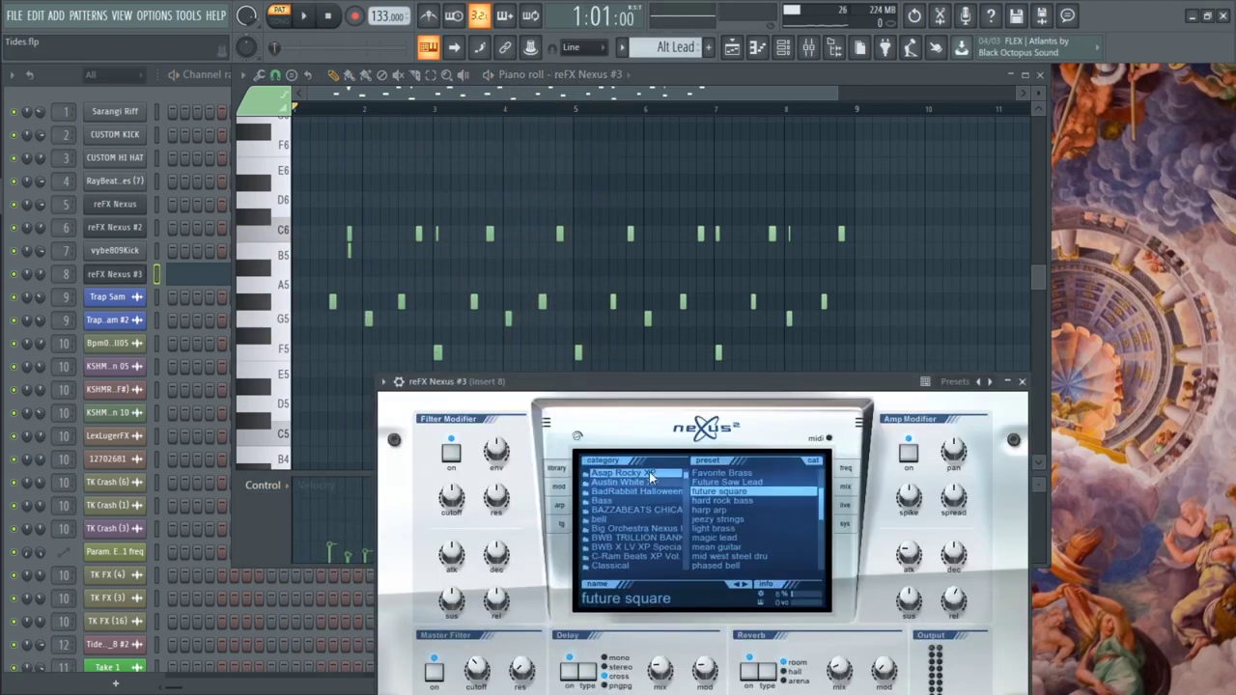
pyautogui.moveTo(662, 396); pyautogui.dragTo(626, 282)
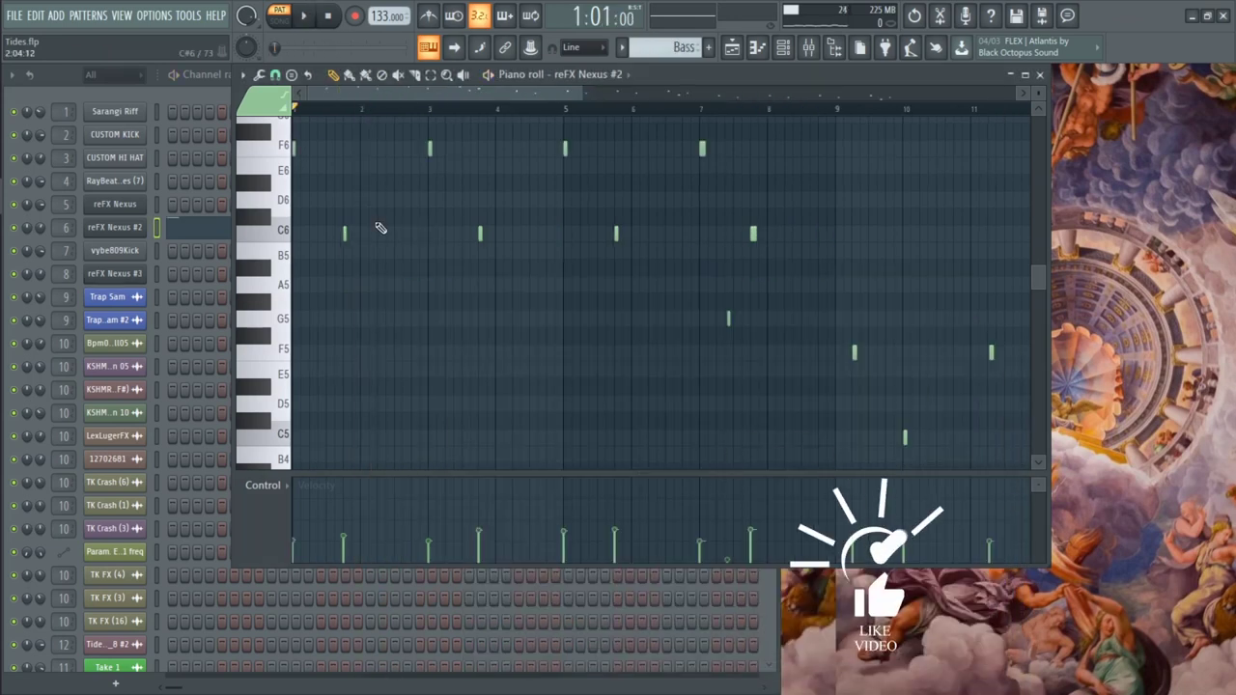
# Step: Play the Bass pattern's reFX Nexus #2 notes from the start and review the whole pattern in the piano roll
pyautogui.press('space')
pyautogui.scroll(-3, 657, 237)
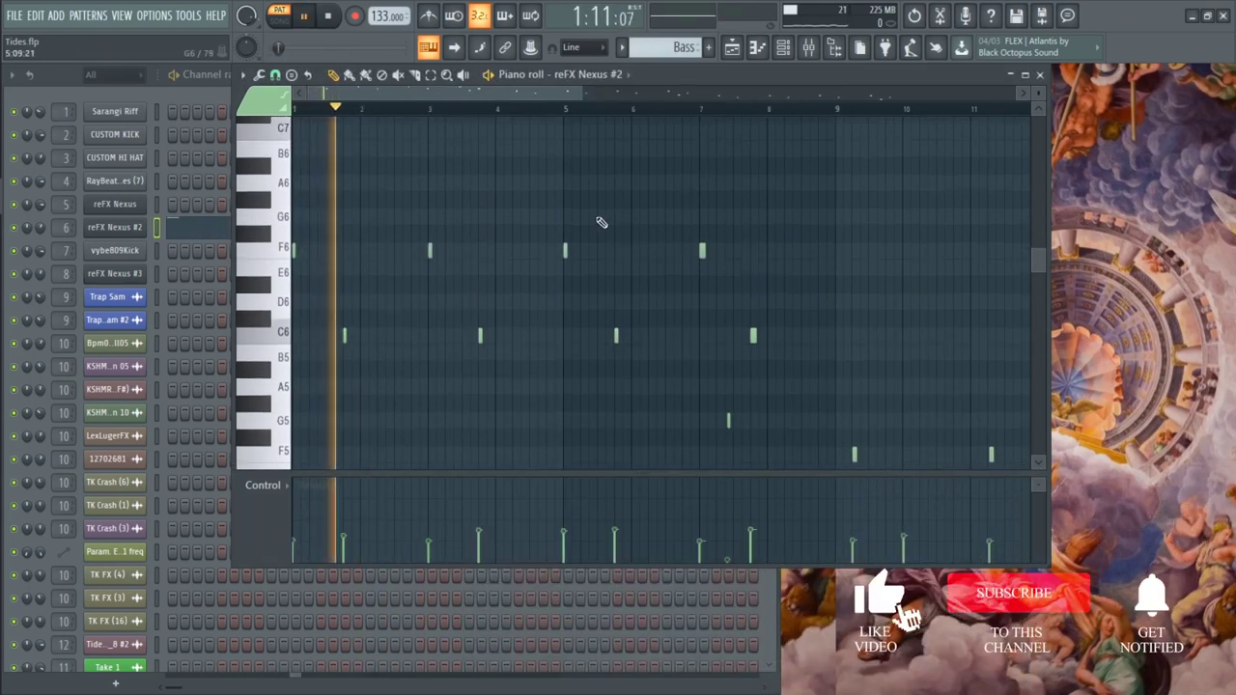
pyautogui.scroll(-3, 594, 218)
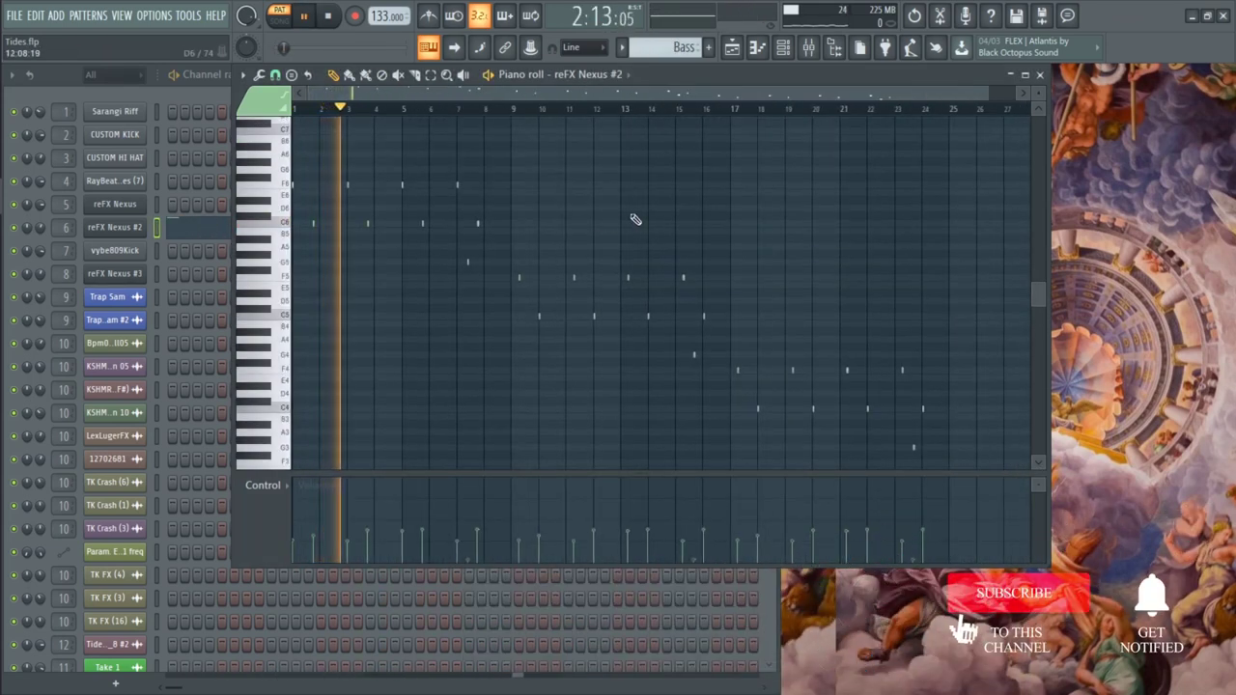
pyautogui.scroll(1, 642, 220)
pyautogui.scroll(-1, 645, 222)
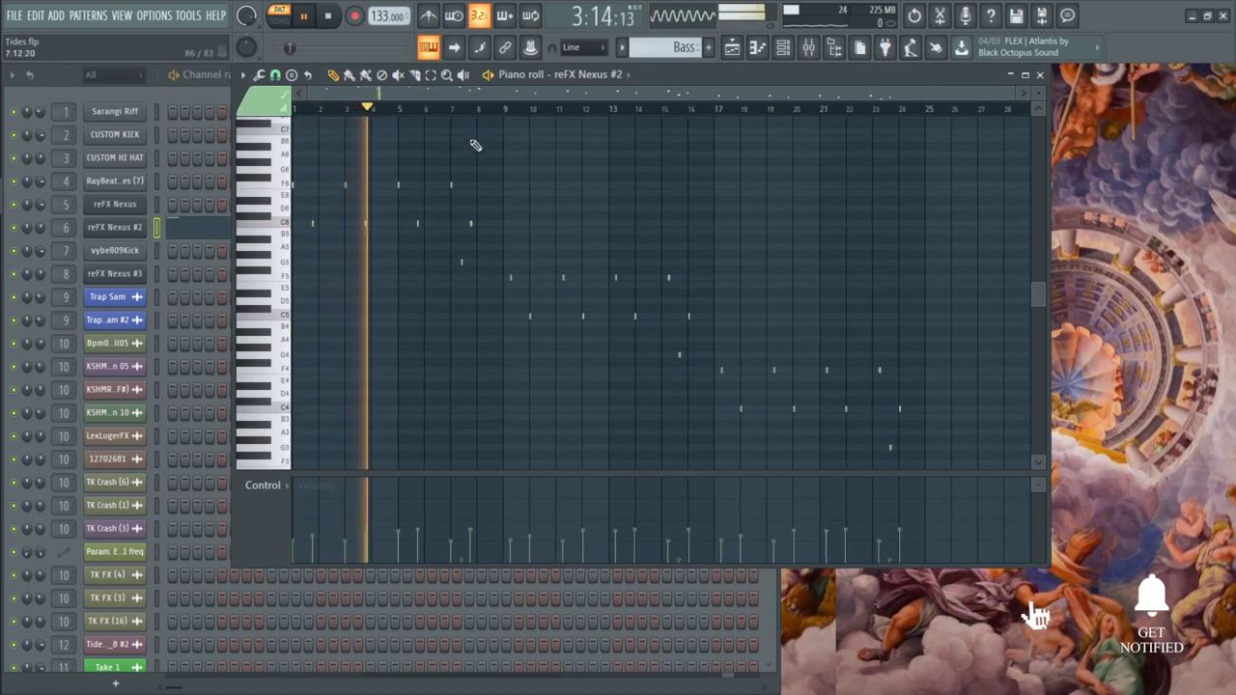
pyautogui.press('space')
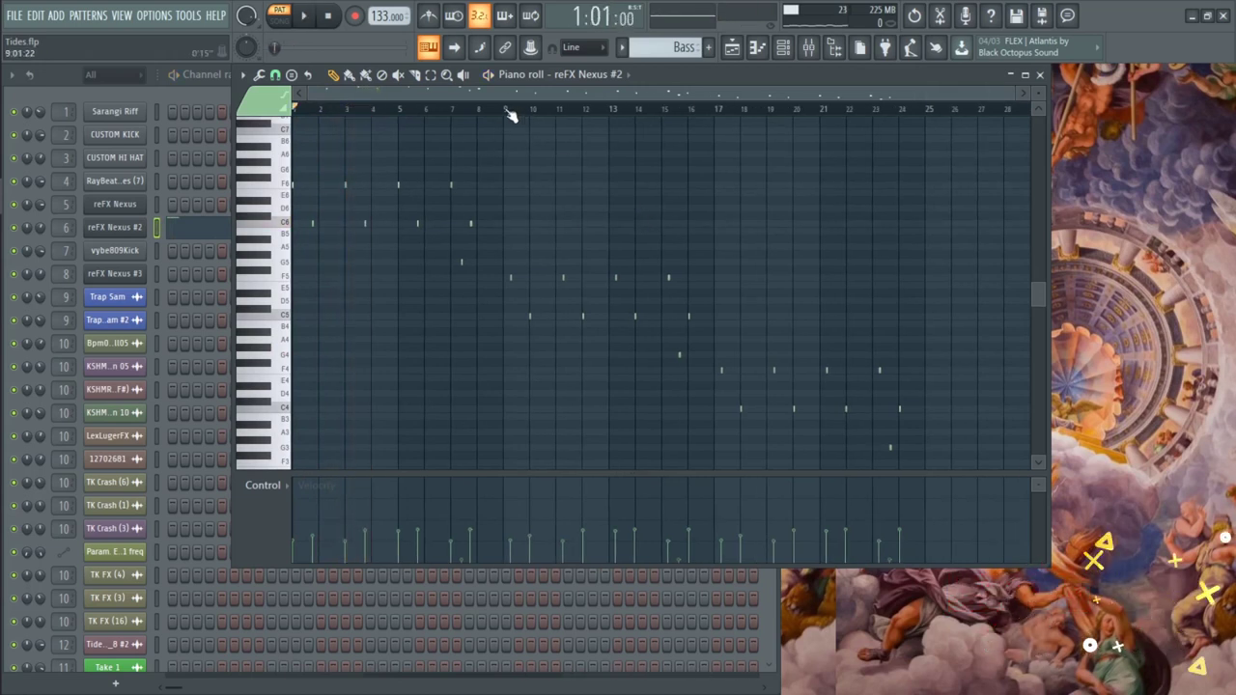
# Step: Audition the Bass pattern from bar 9 and from bar 17, and close the piano roll
pyautogui.press('space')
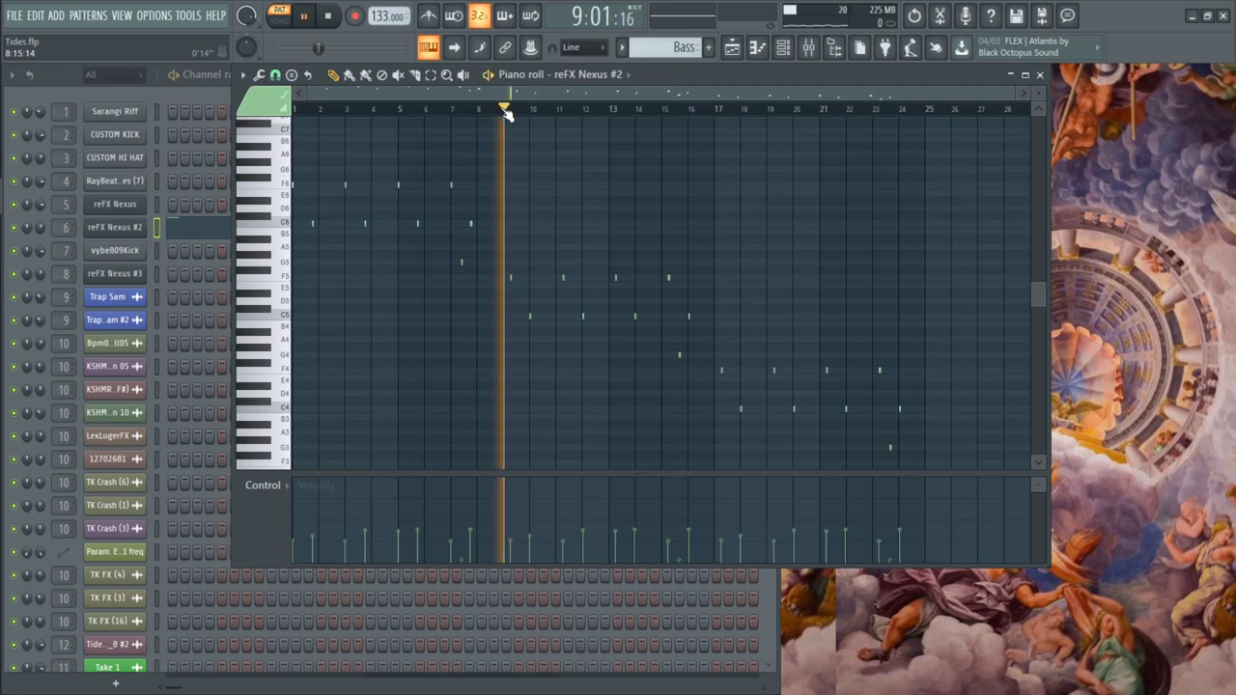
pyautogui.press('space')
pyautogui.click(722, 110)
pyautogui.press('space')
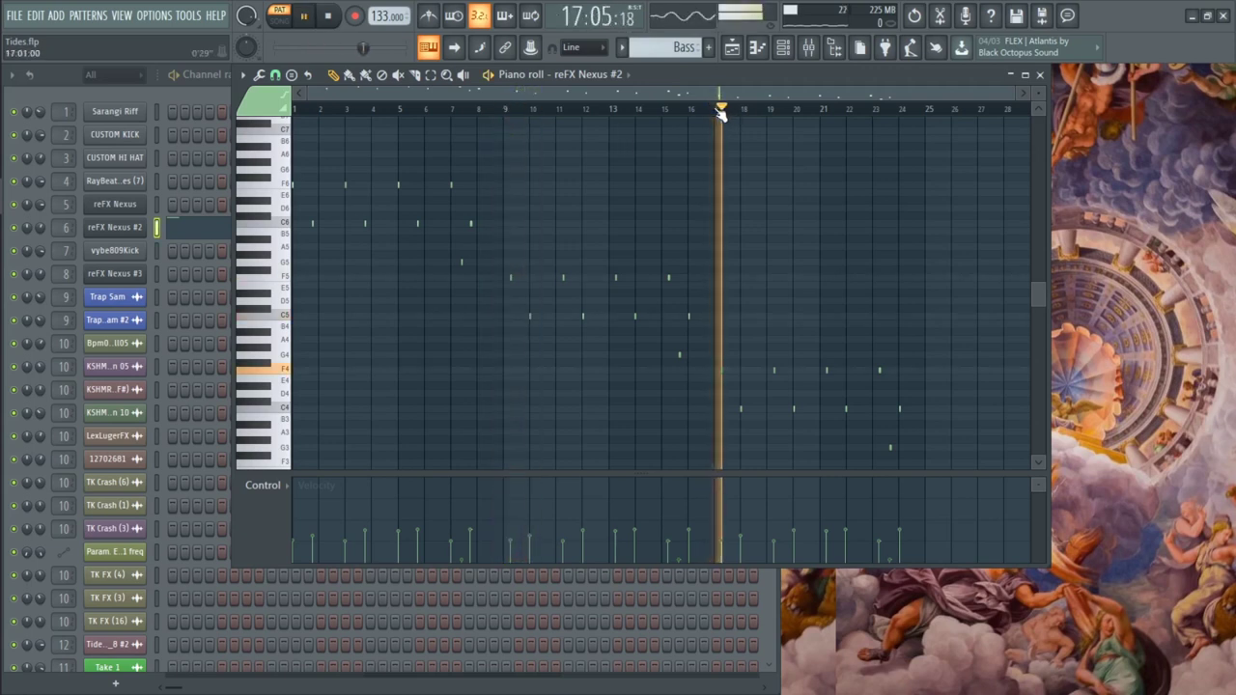
pyautogui.press('space')
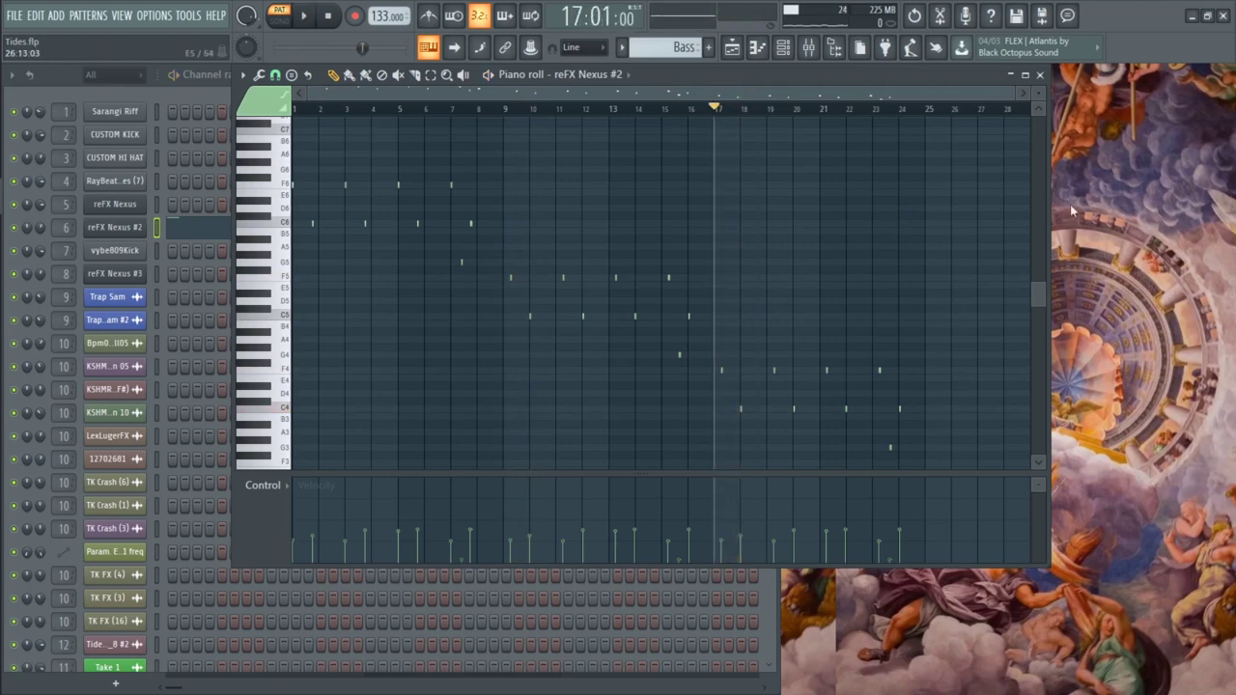
pyautogui.click(1039, 75)
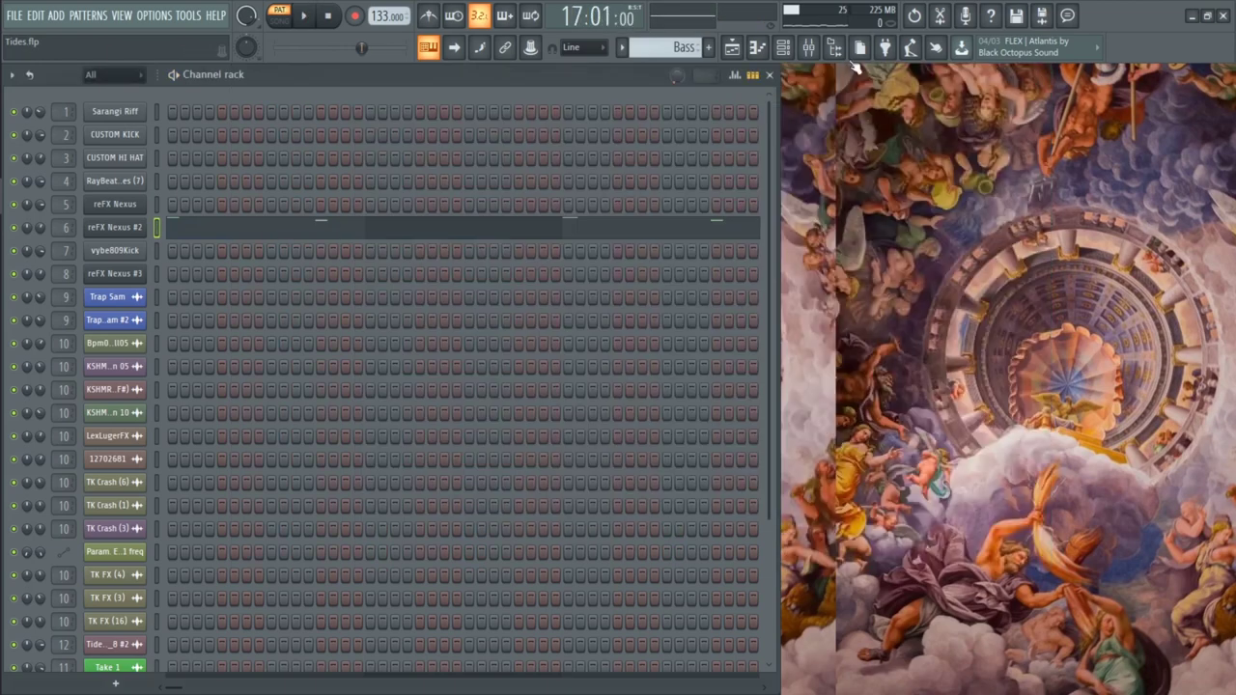
# Step: Switch to the 808,1 pattern and play it
pyautogui.click(623, 48)
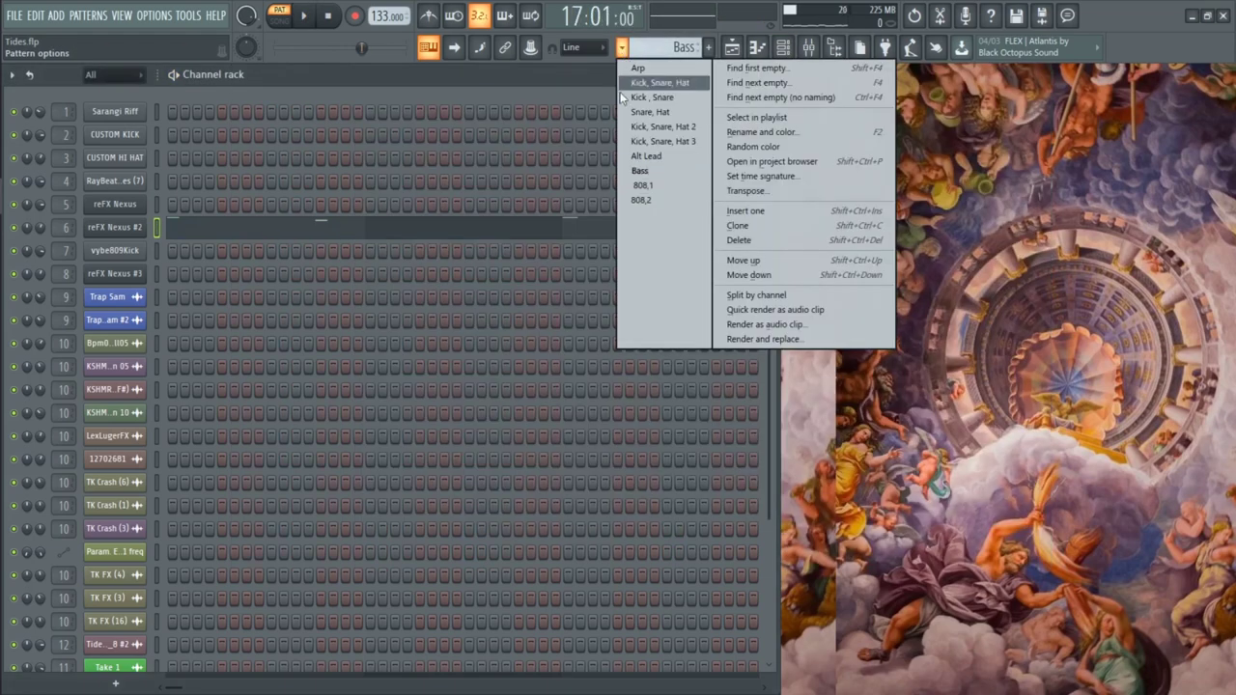
pyautogui.click(644, 187)
pyautogui.press('space')
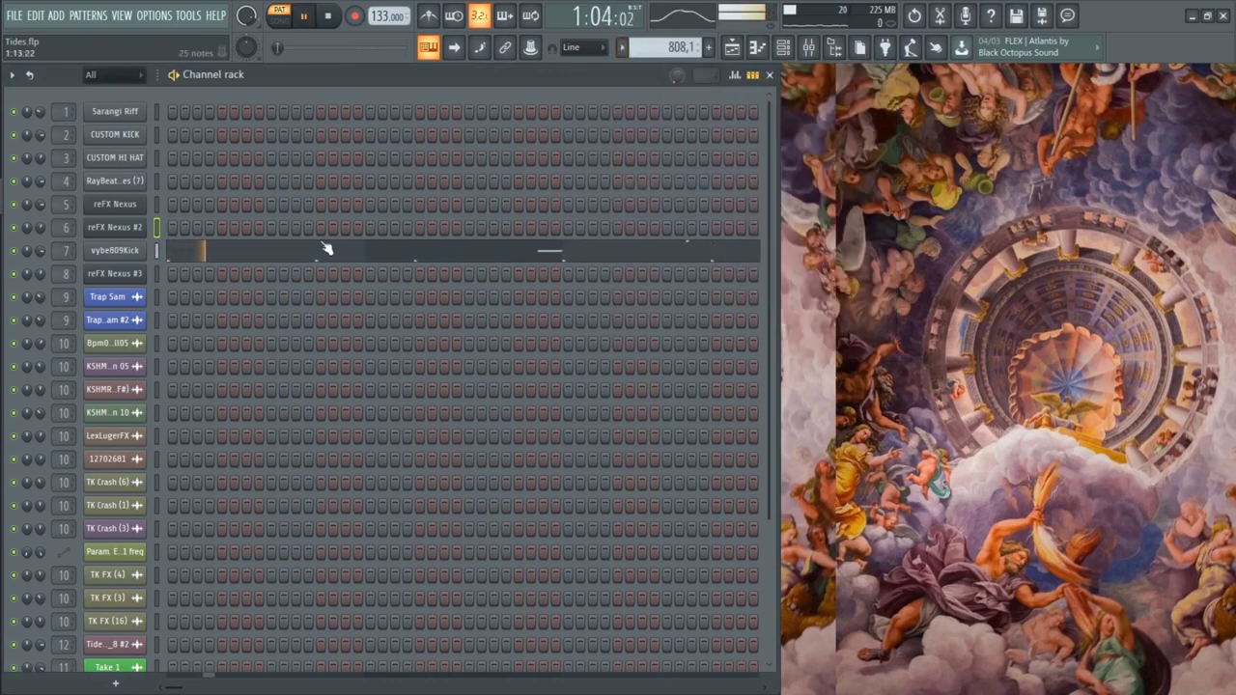
# Step: Open the vybe809Kick channel settings and inspect its volume envelope, miscellaneous settings, and sample settings
pyautogui.click(115, 250)
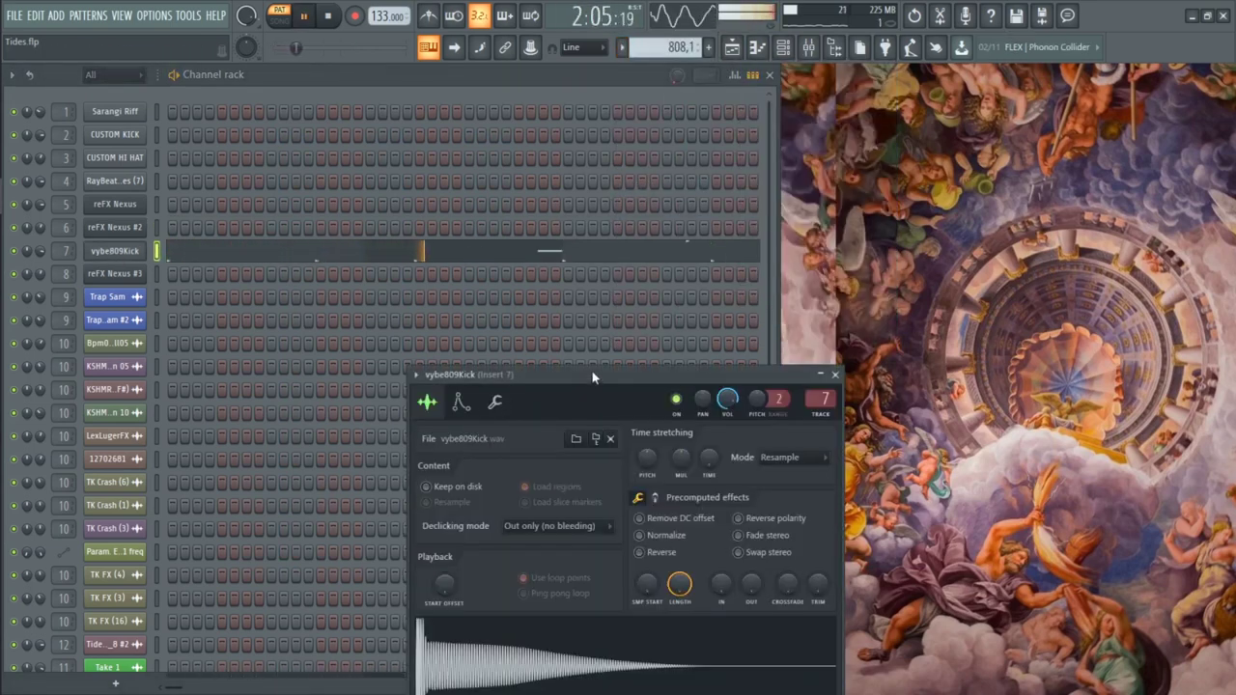
pyautogui.moveTo(593, 376); pyautogui.dragTo(533, 179)
pyautogui.click(402, 203)
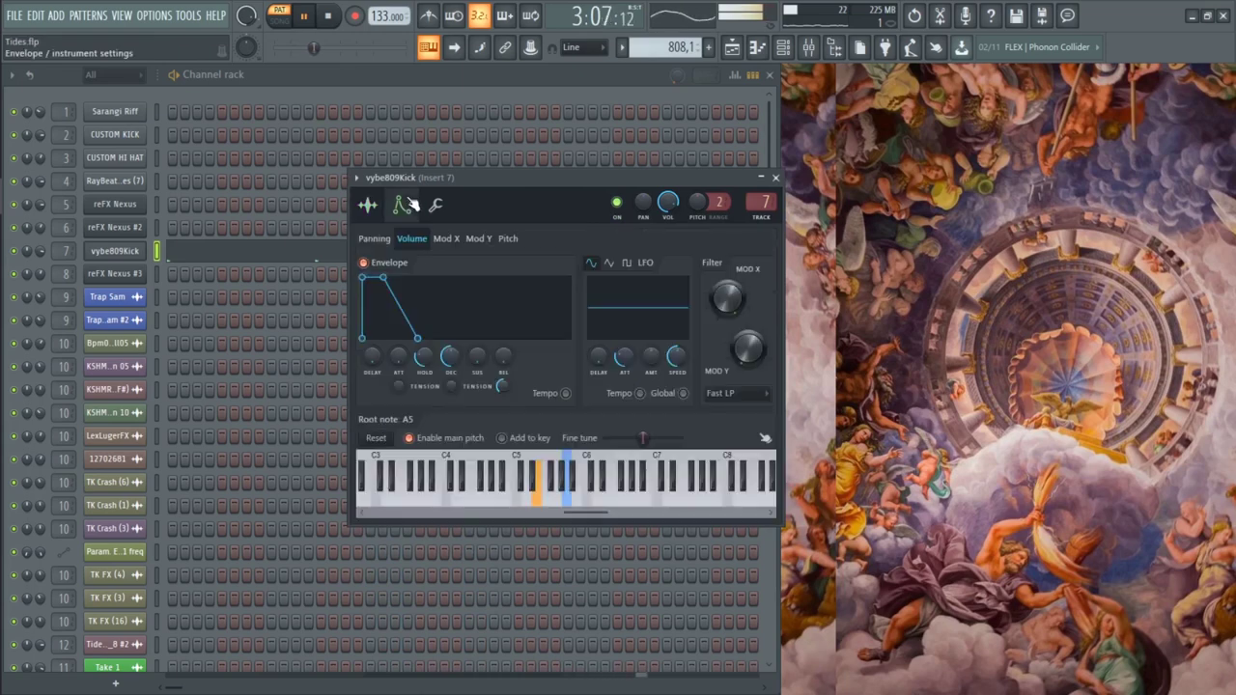
pyautogui.click(436, 204)
pyautogui.click(367, 204)
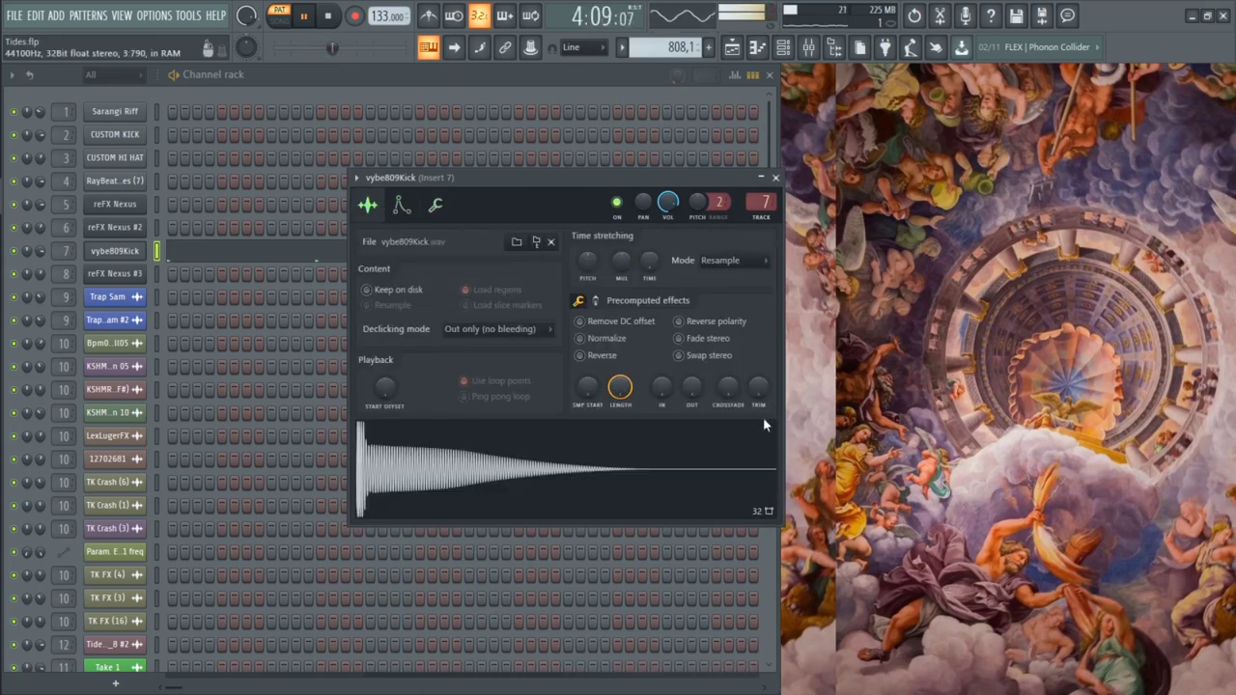
# Step: Raise the vybe809Kick sample's silence trimming threshold to cut its tail, and close the channel settings
pyautogui.moveTo(760, 389); pyautogui.dragTo(762, 398)
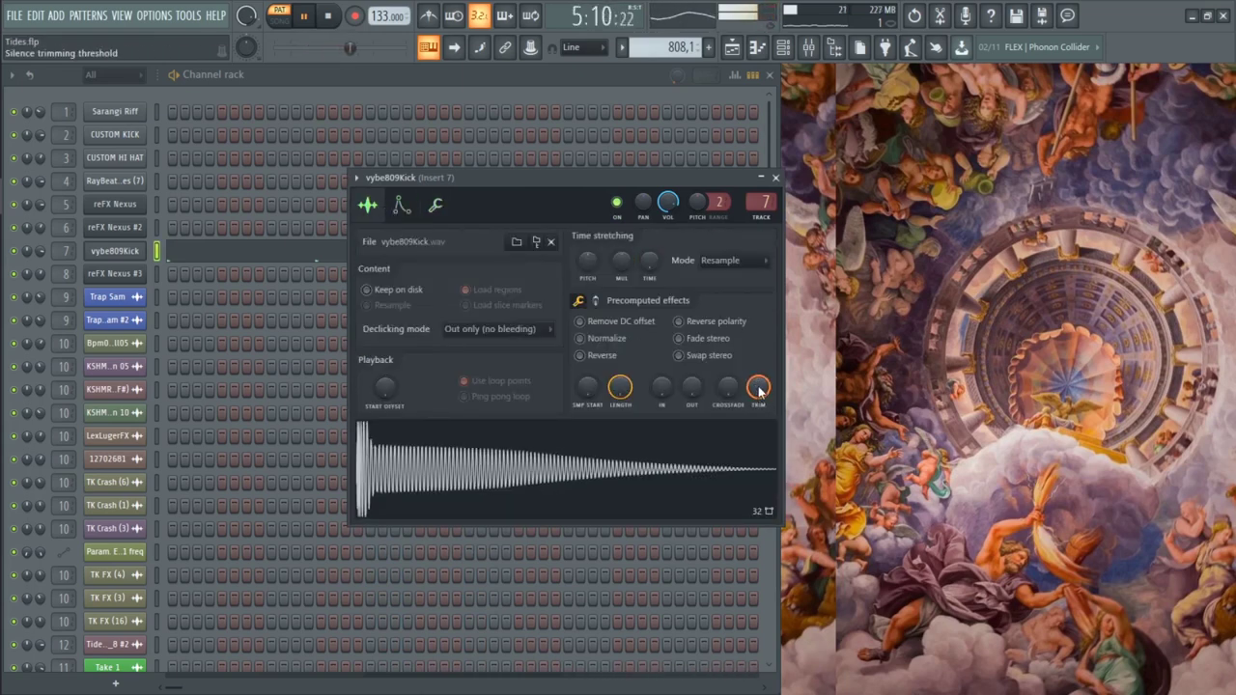
pyautogui.rightClick(759, 388)
pyautogui.press('Escape')
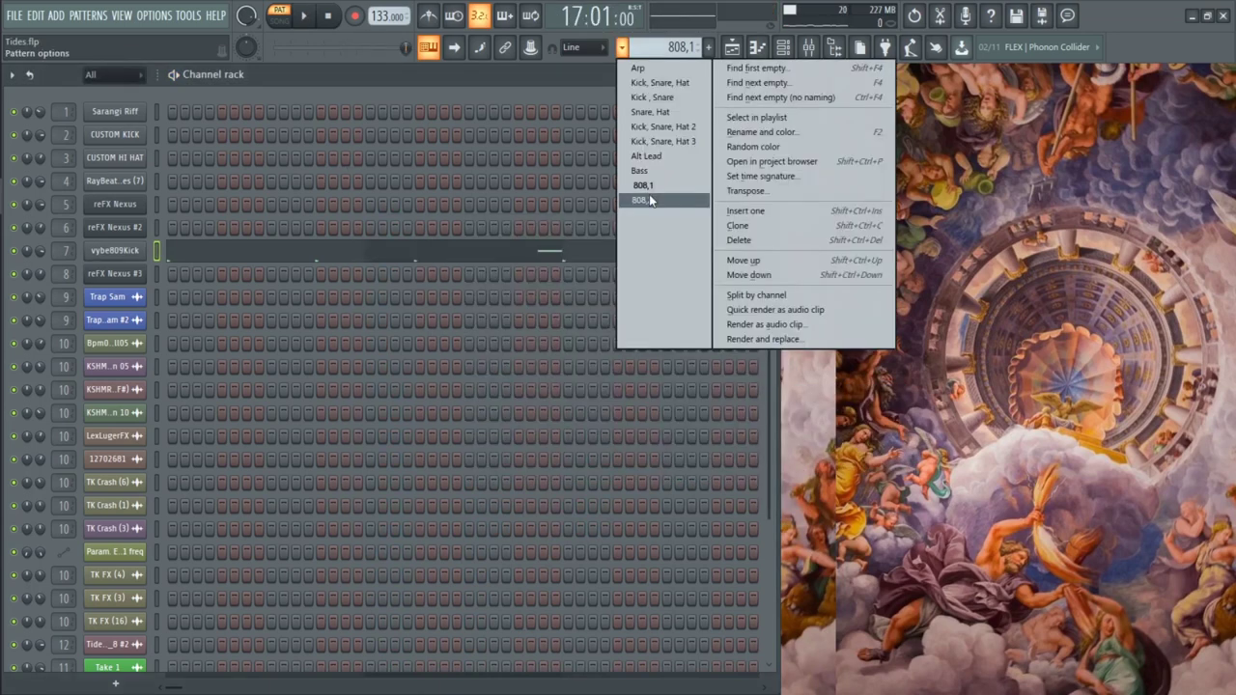
# Step: Switch to the 808,2 pattern, play its vybe809Kick notes in the piano roll, and close it
pyautogui.click(649, 194)
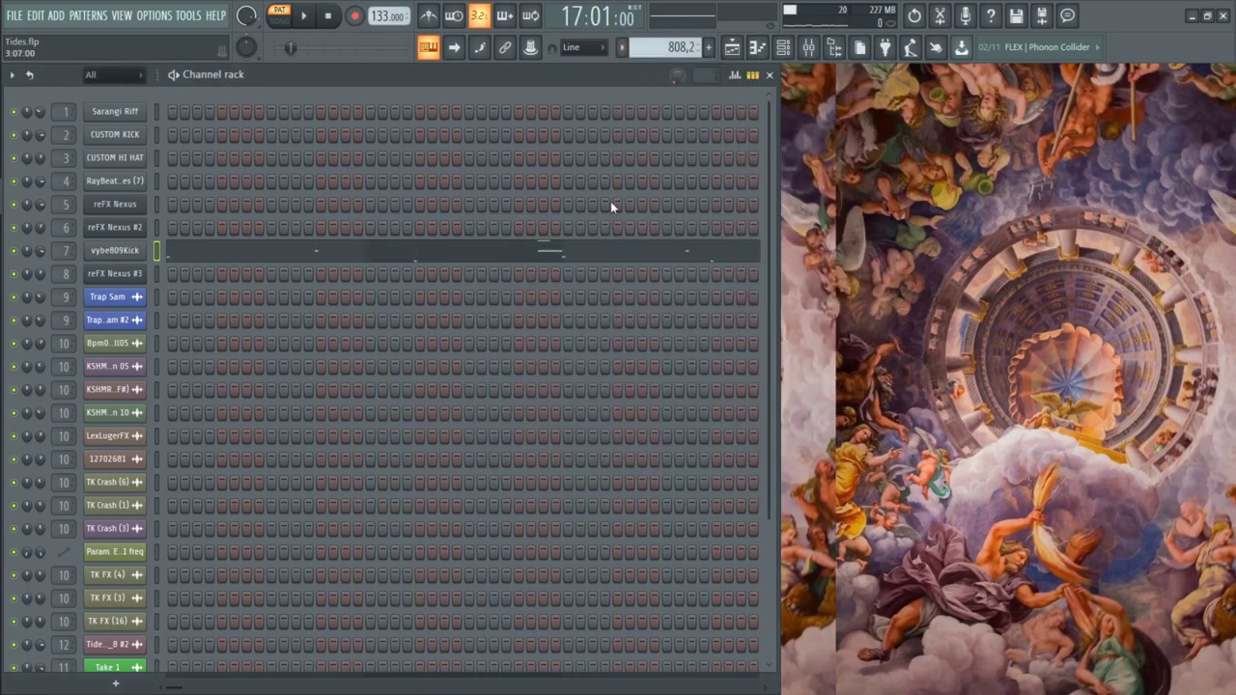
pyautogui.click(334, 260)
pyautogui.press('space')
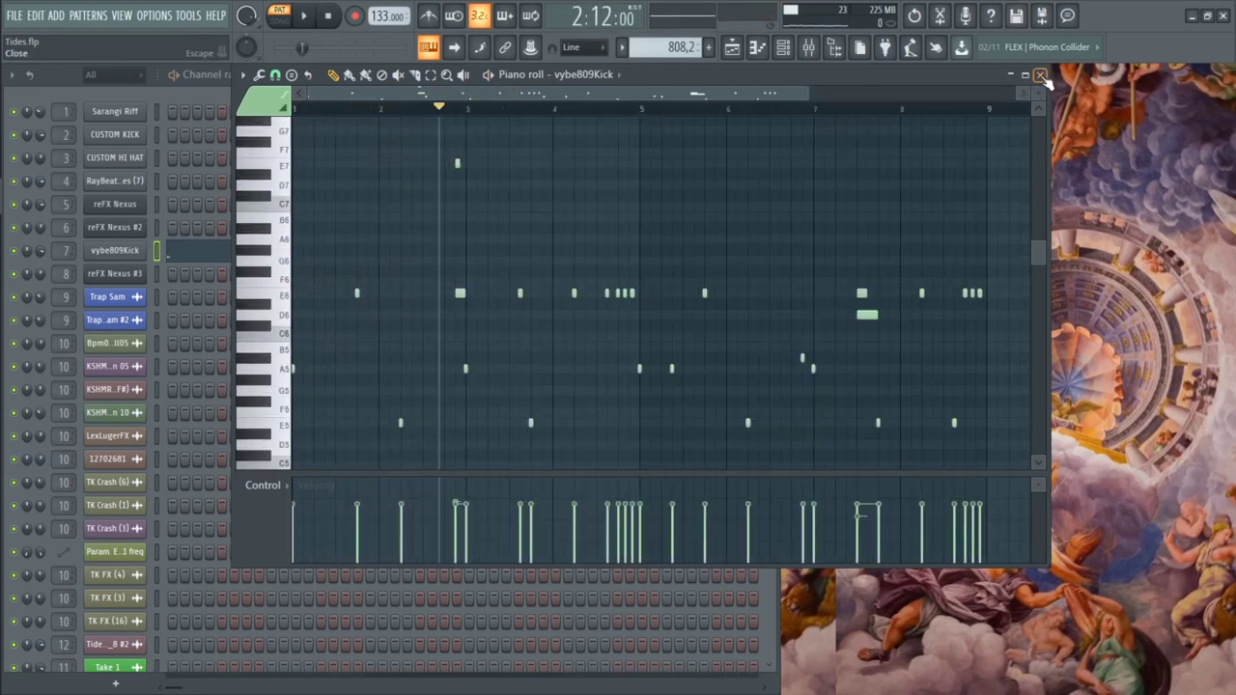
pyautogui.click(1040, 75)
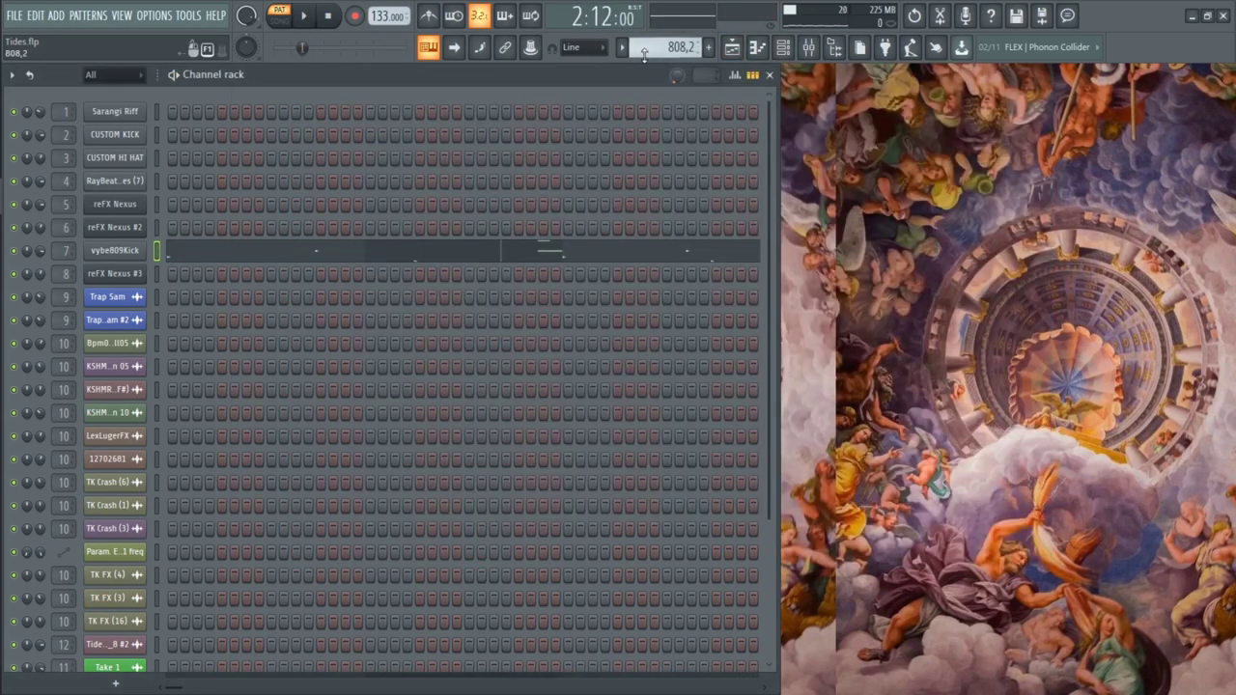
# Step: Open the playlist to view the full song arrangement
pyautogui.click(644, 50)
pyautogui.click(734, 50)
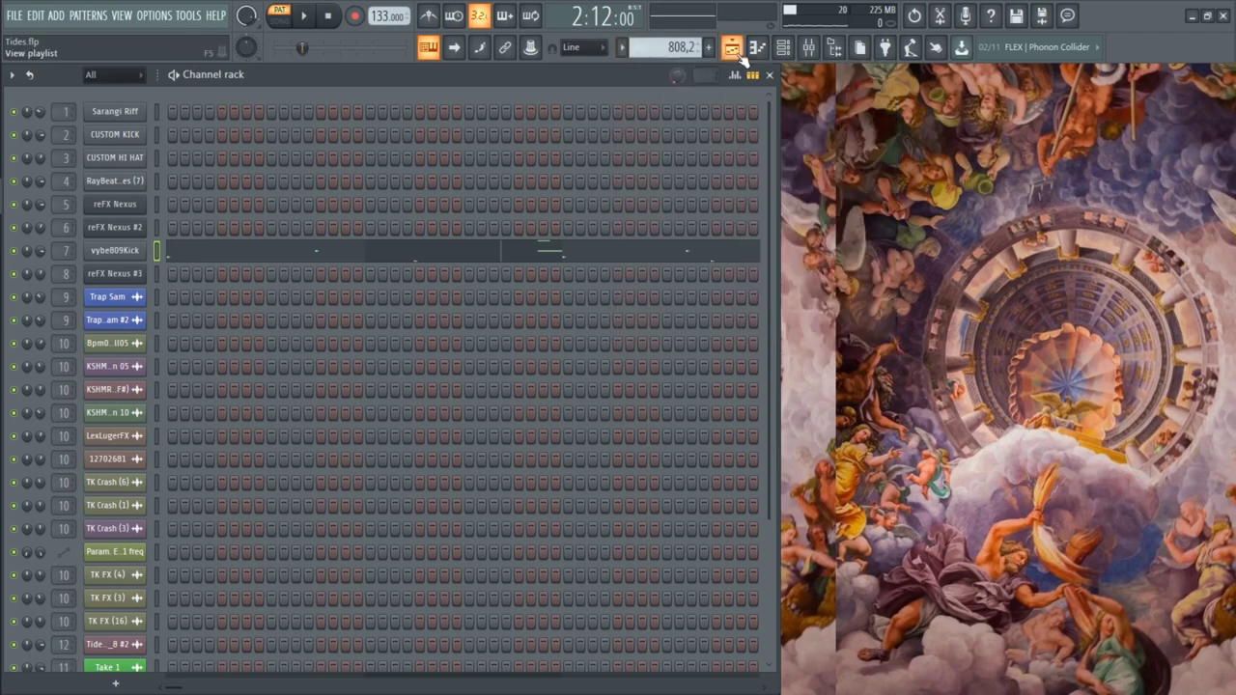
pyautogui.click(740, 54)
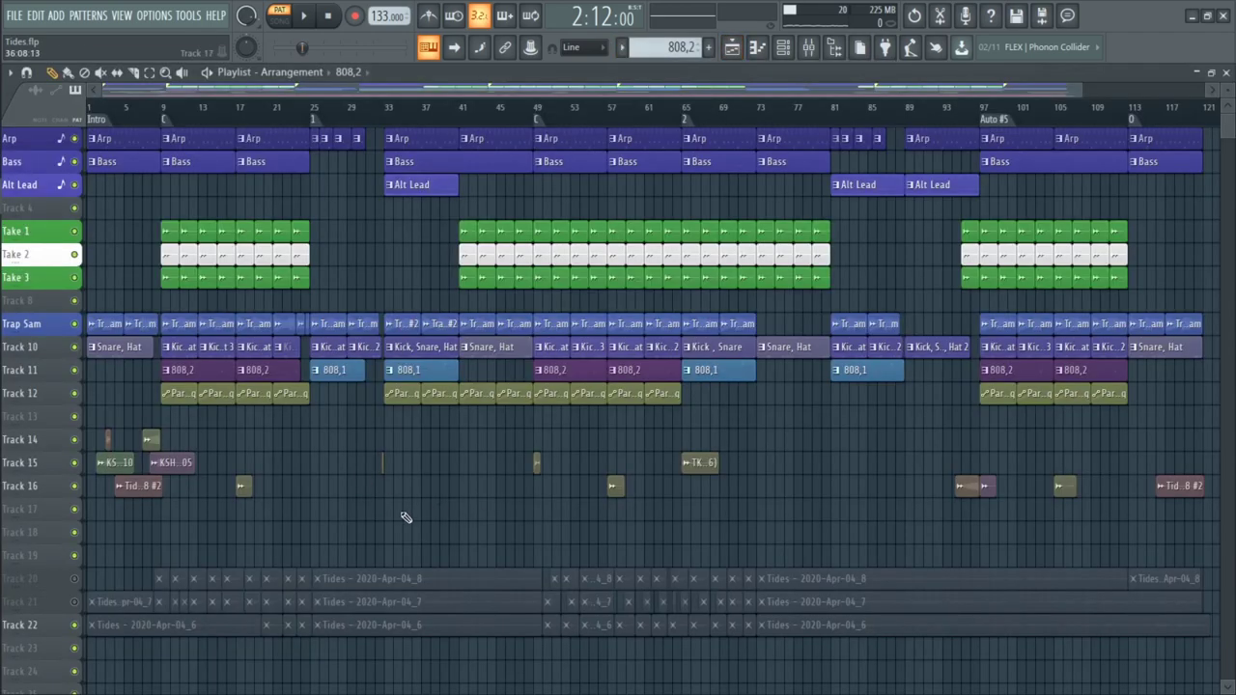
# Step: Solo the Trap Sam track, inspect its clip's sample settings, and stop playback
pyautogui.scroll(-1, 326, 538)
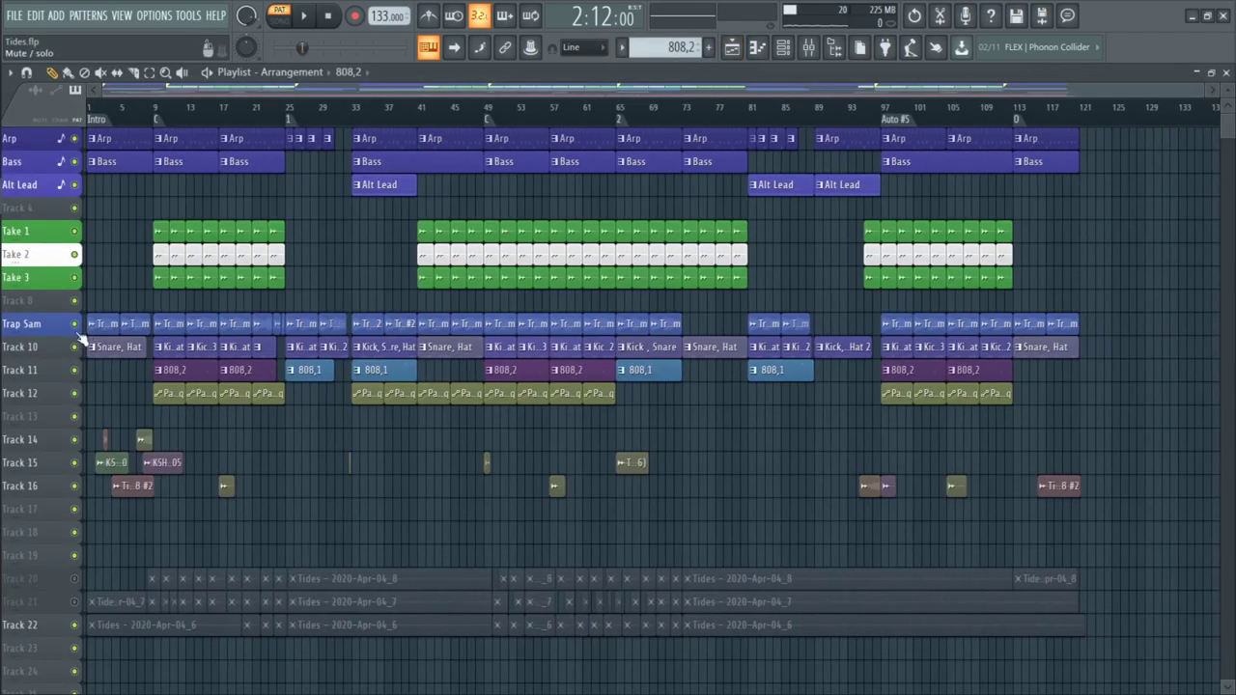
pyautogui.rightClick(76, 326)
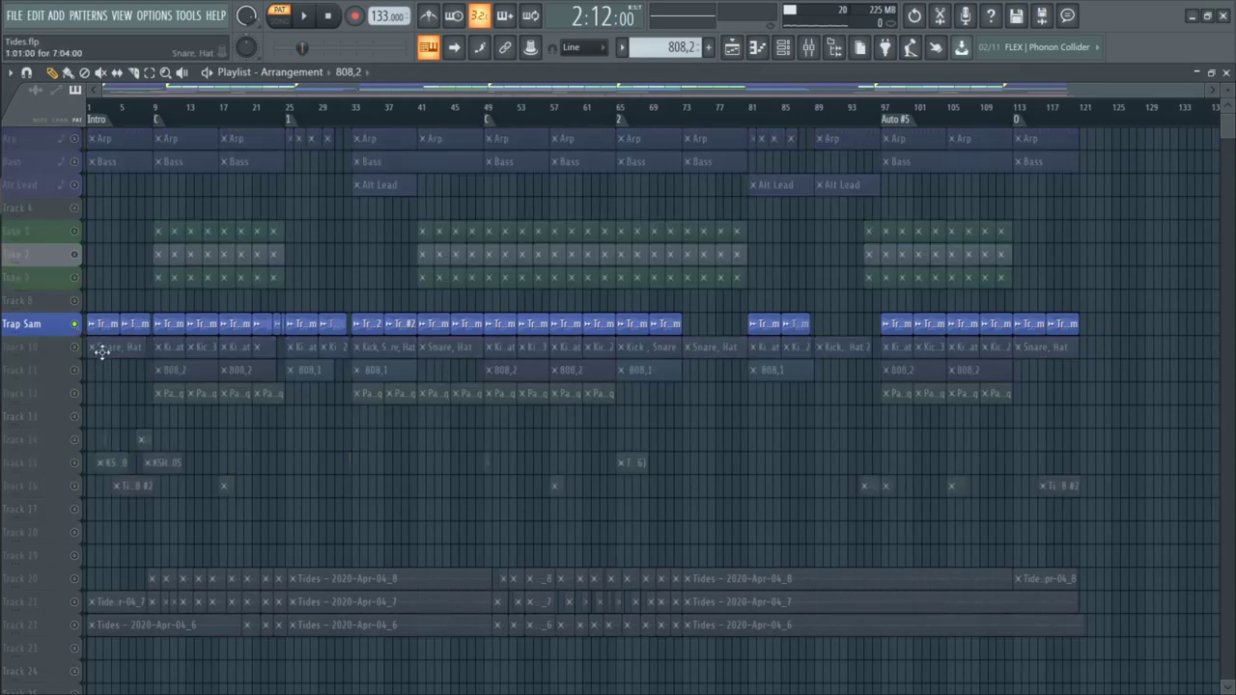
pyautogui.doubleClick(103, 323)
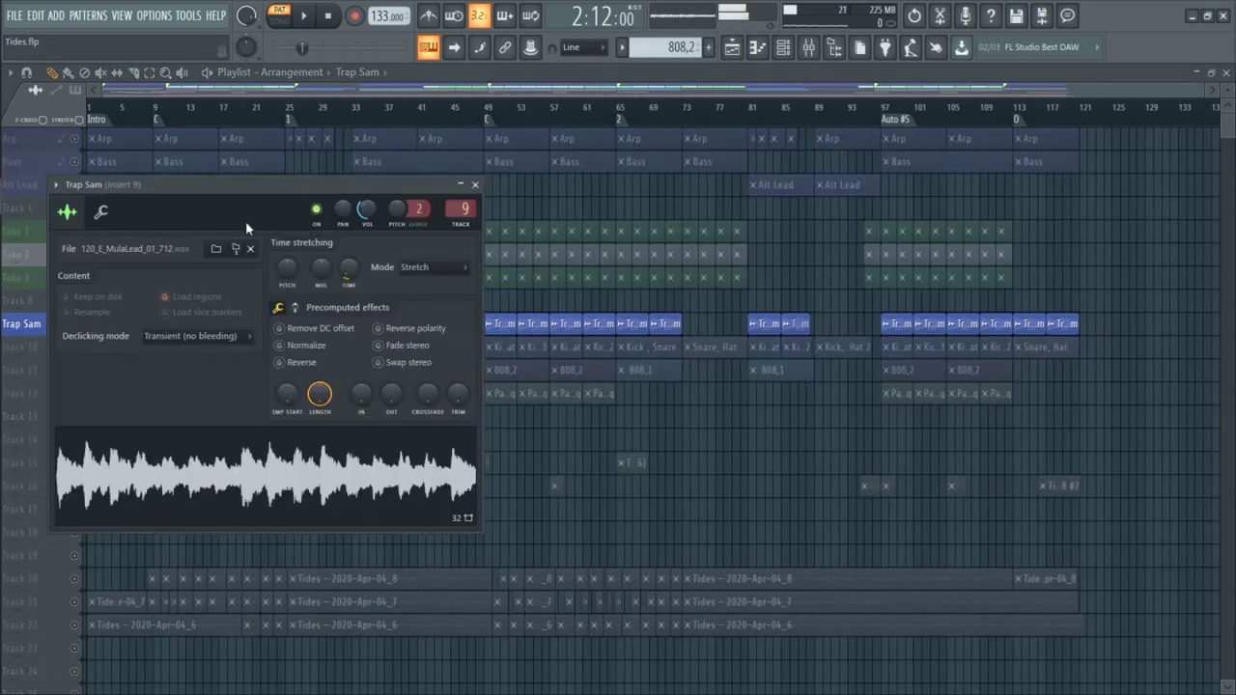
pyautogui.moveTo(249, 193); pyautogui.dragTo(569, 217)
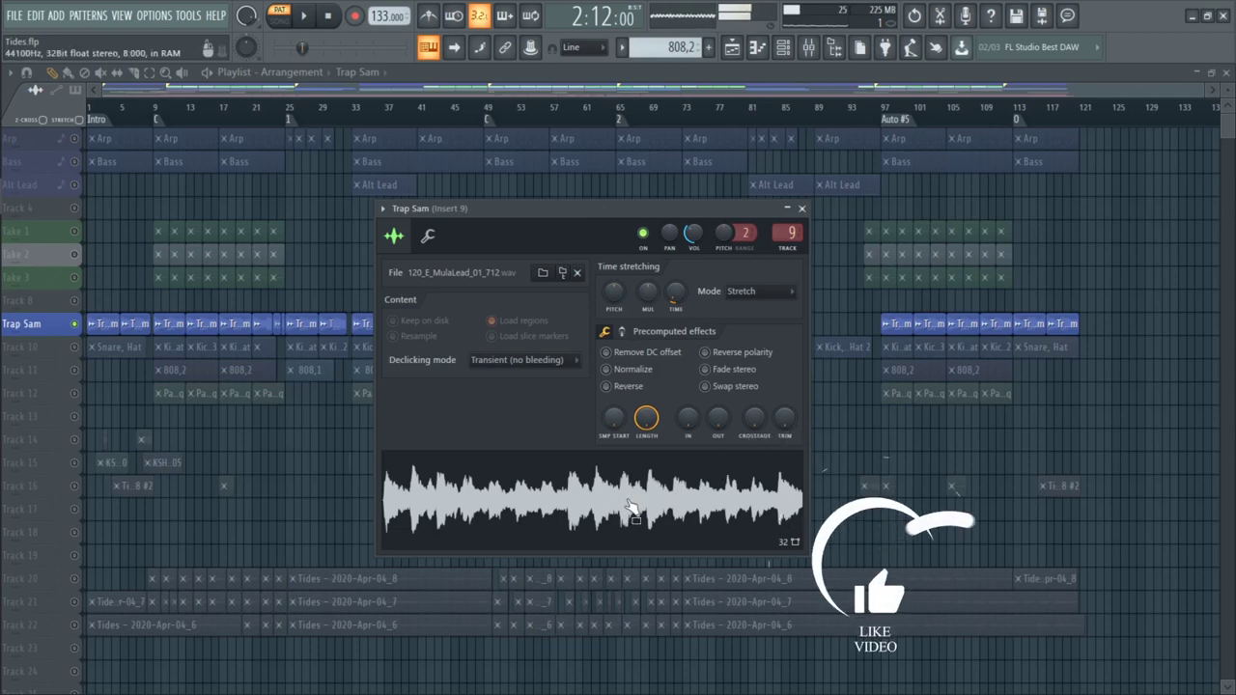
pyautogui.click(329, 16)
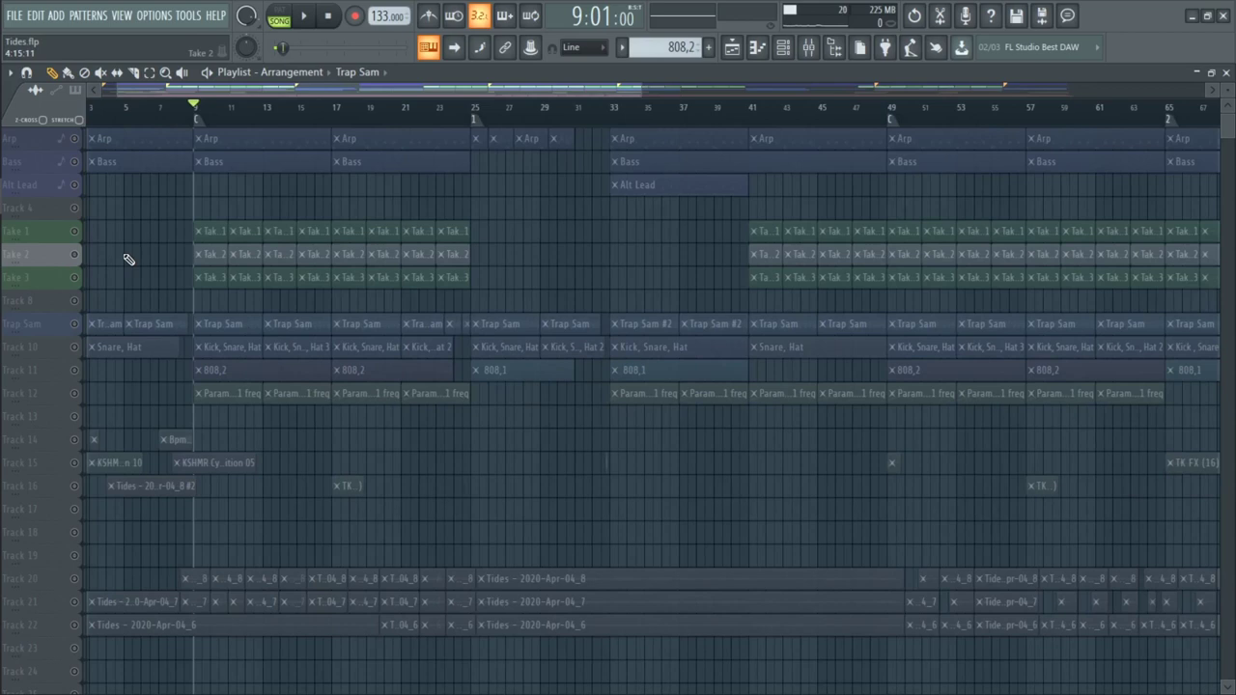
# Step: Unmute the Take 1 track, inspect its first clip's sample settings, and close the settings window
pyautogui.click(75, 232)
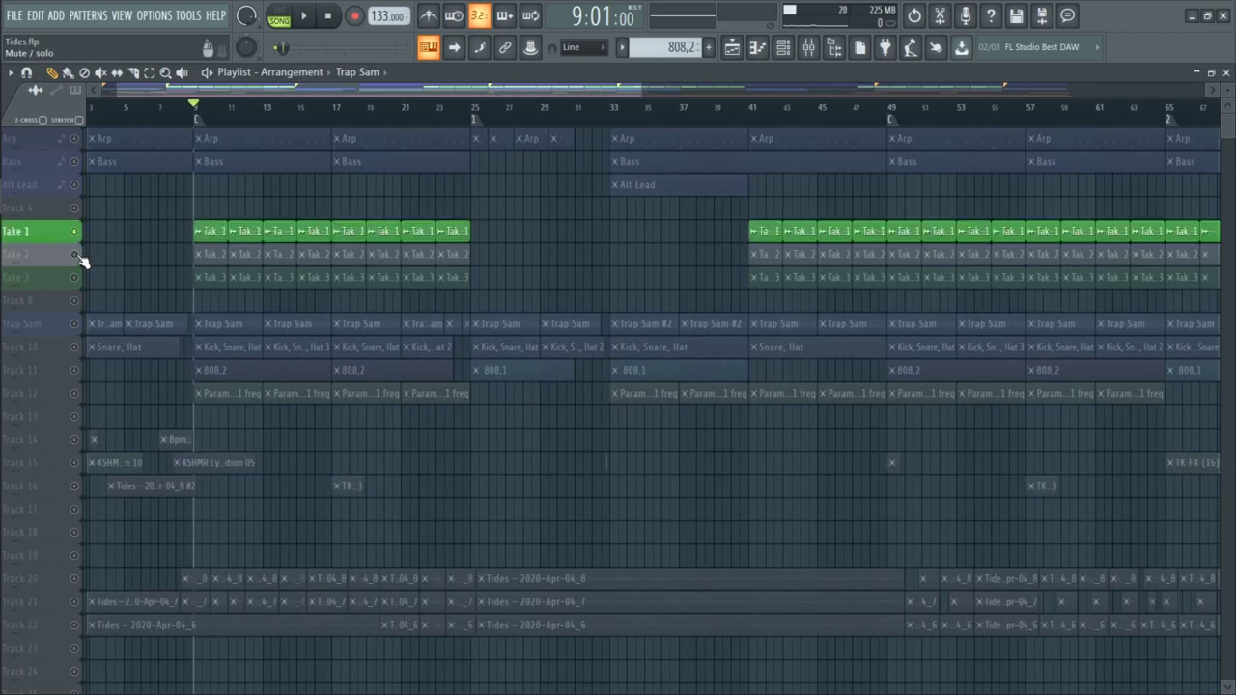
pyautogui.doubleClick(212, 232)
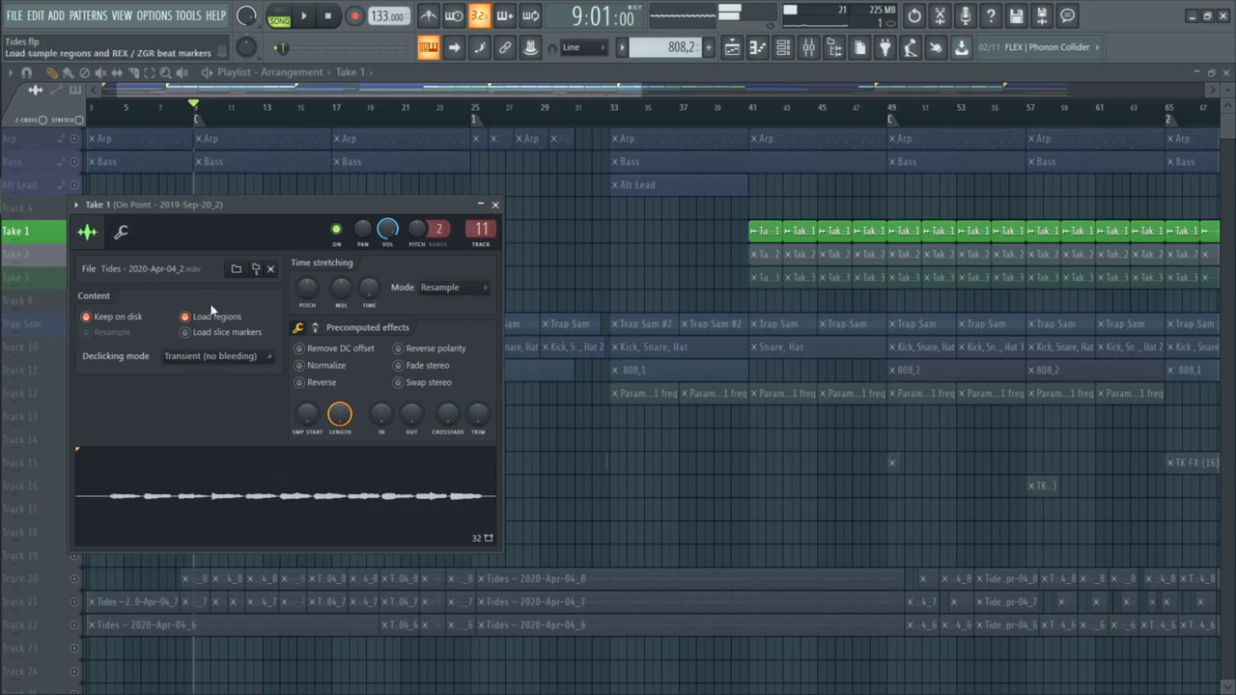
pyautogui.click(331, 19)
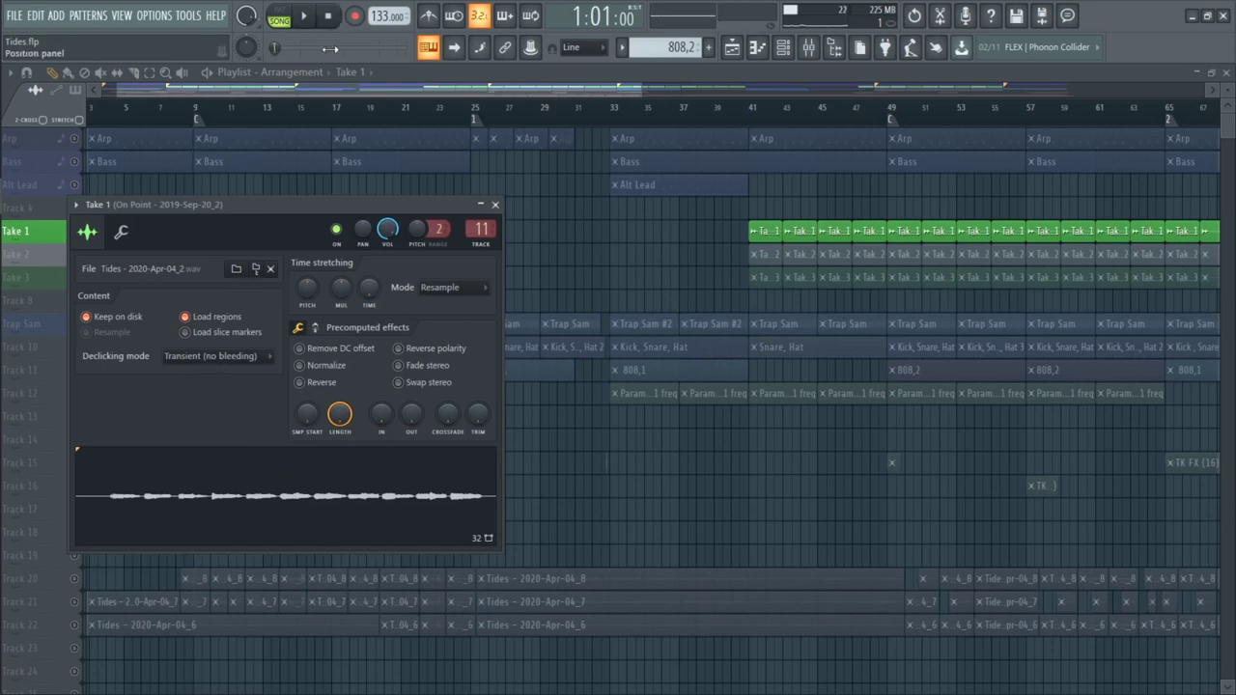
pyautogui.click(495, 206)
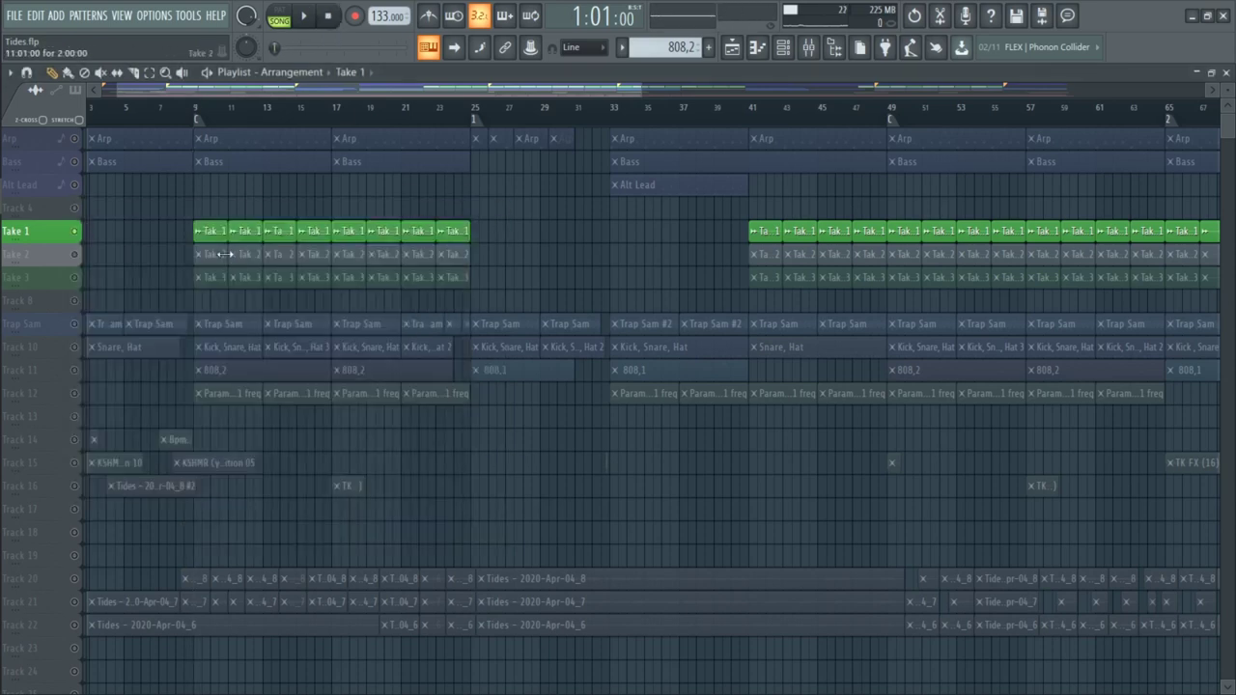
# Step: Unmute the Take 2 track, inspect its first clip's sample settings, close them, and unmute Take 3
pyautogui.click(81, 256)
pyautogui.doubleClick(213, 253)
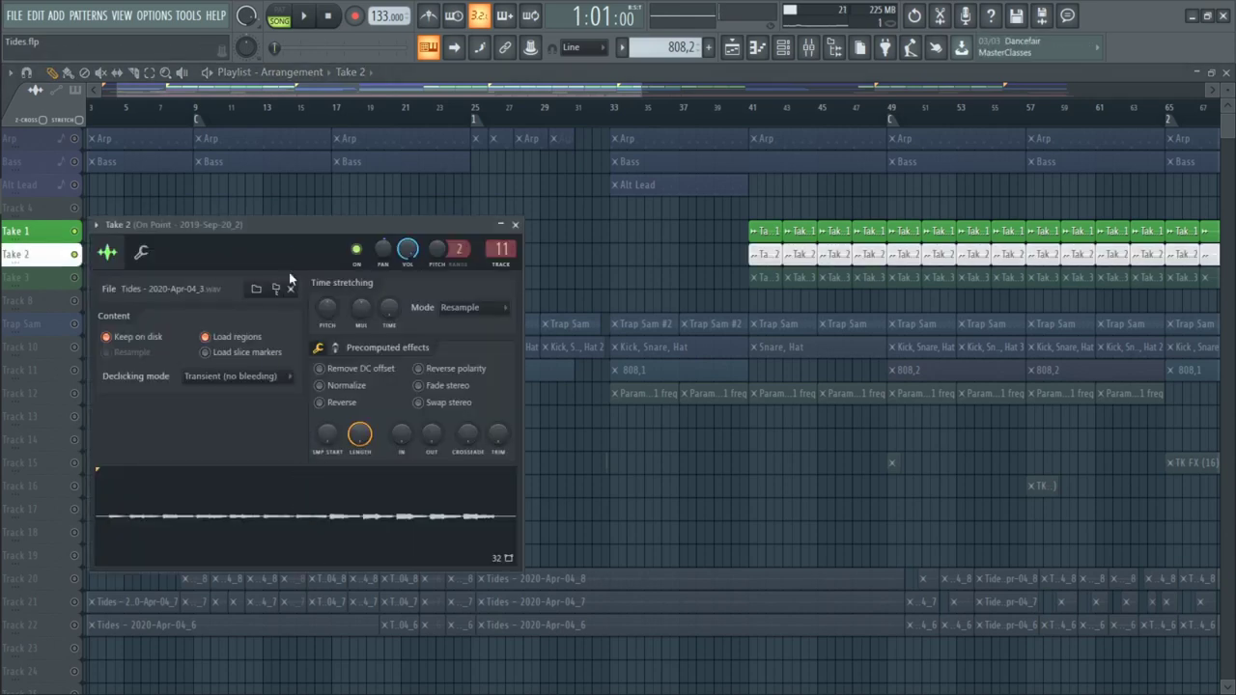
pyautogui.moveTo(286, 223); pyautogui.dragTo(295, 208)
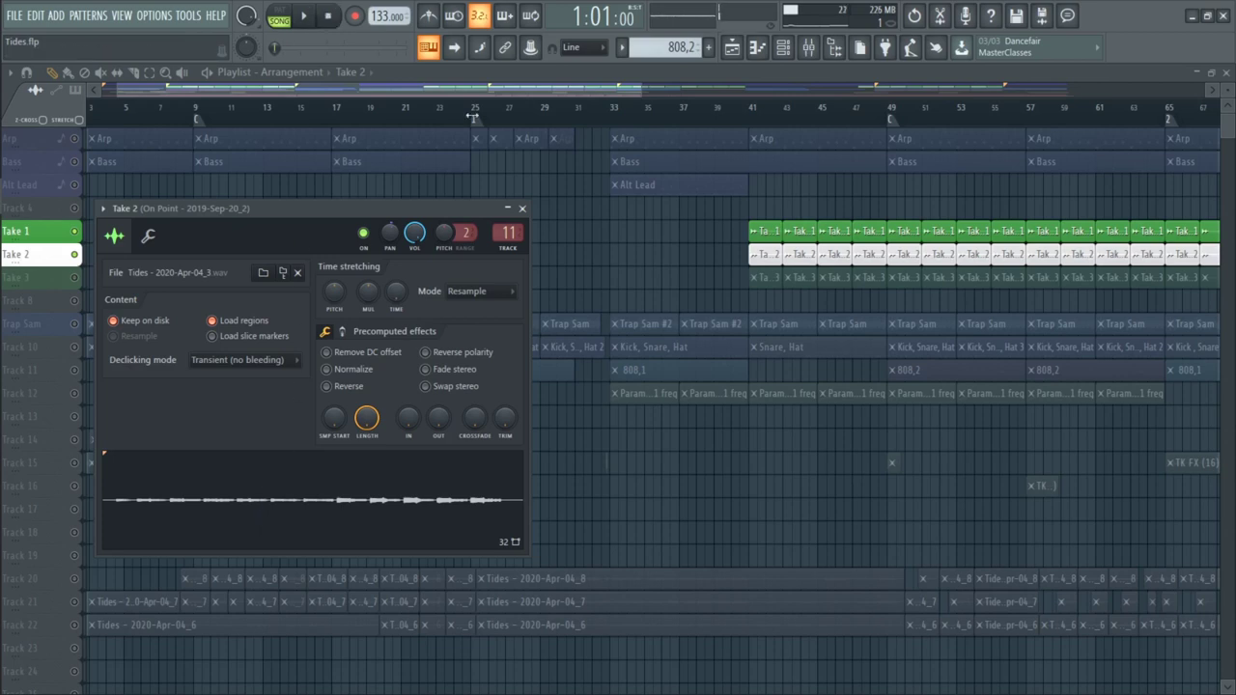
pyautogui.click(523, 209)
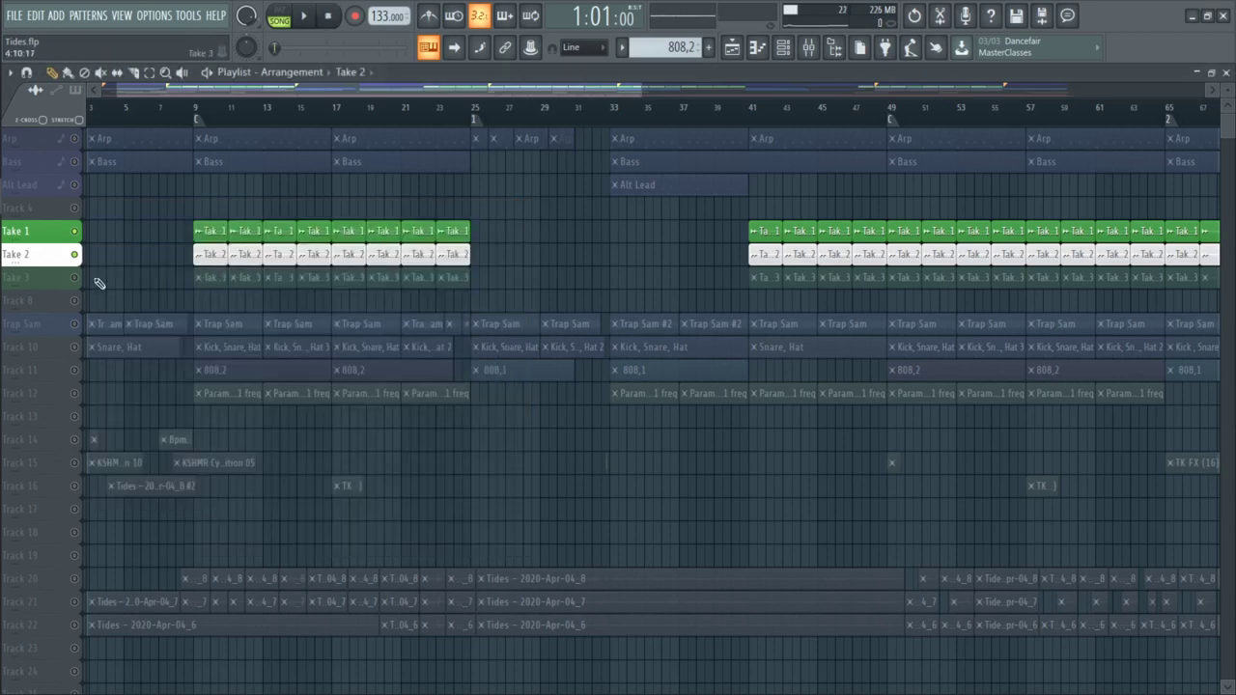
pyautogui.click(75, 277)
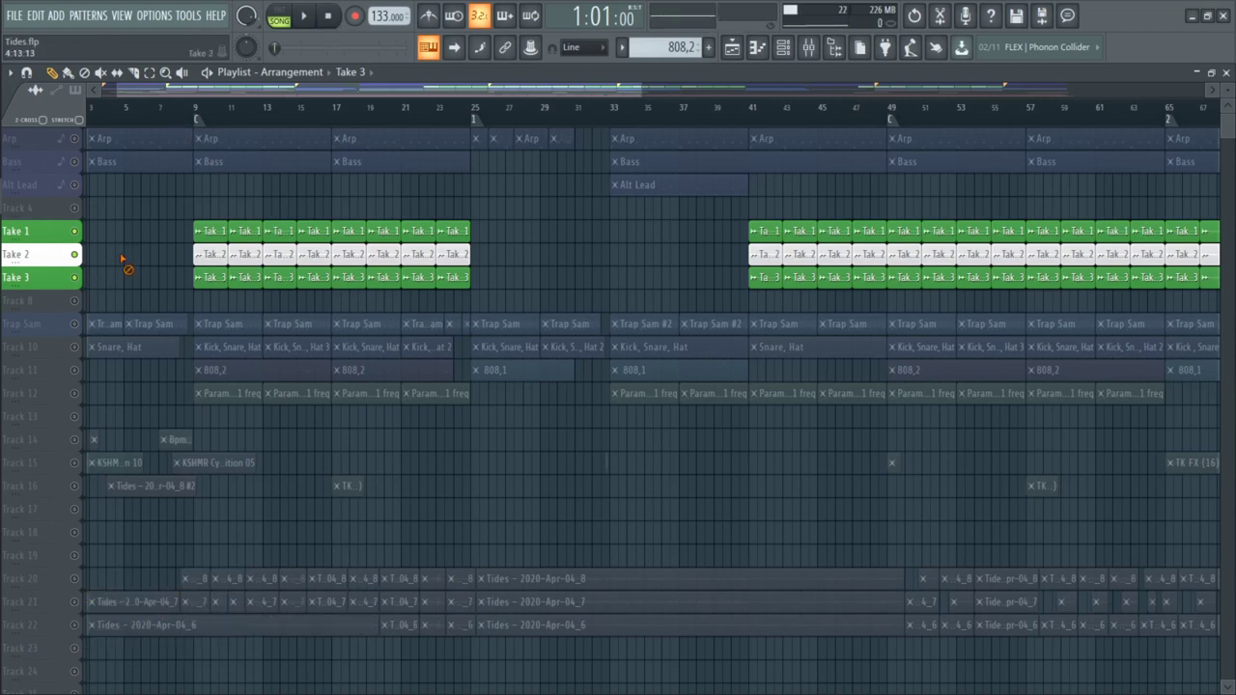
# Step: Audition Take 1 with its mixer effects chain in view, and inspect the Auto-Tune Evo VST settings
pyautogui.click(813, 56)
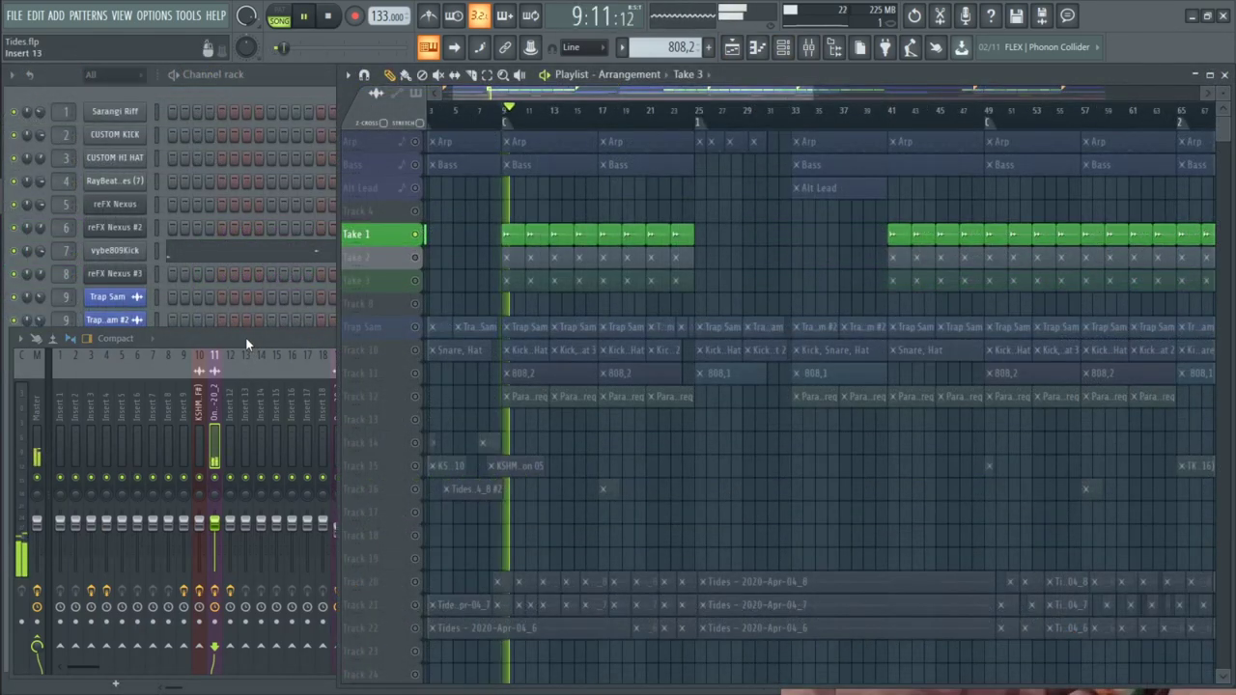
pyautogui.click(248, 343)
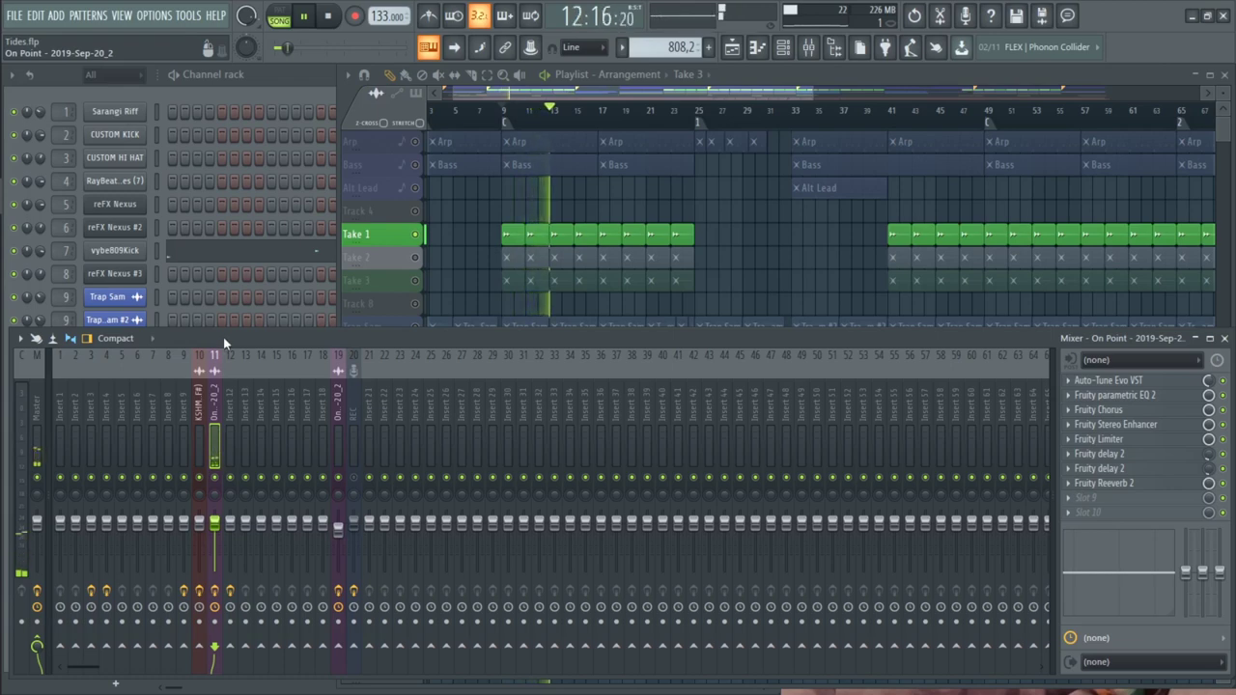
pyautogui.press('space')
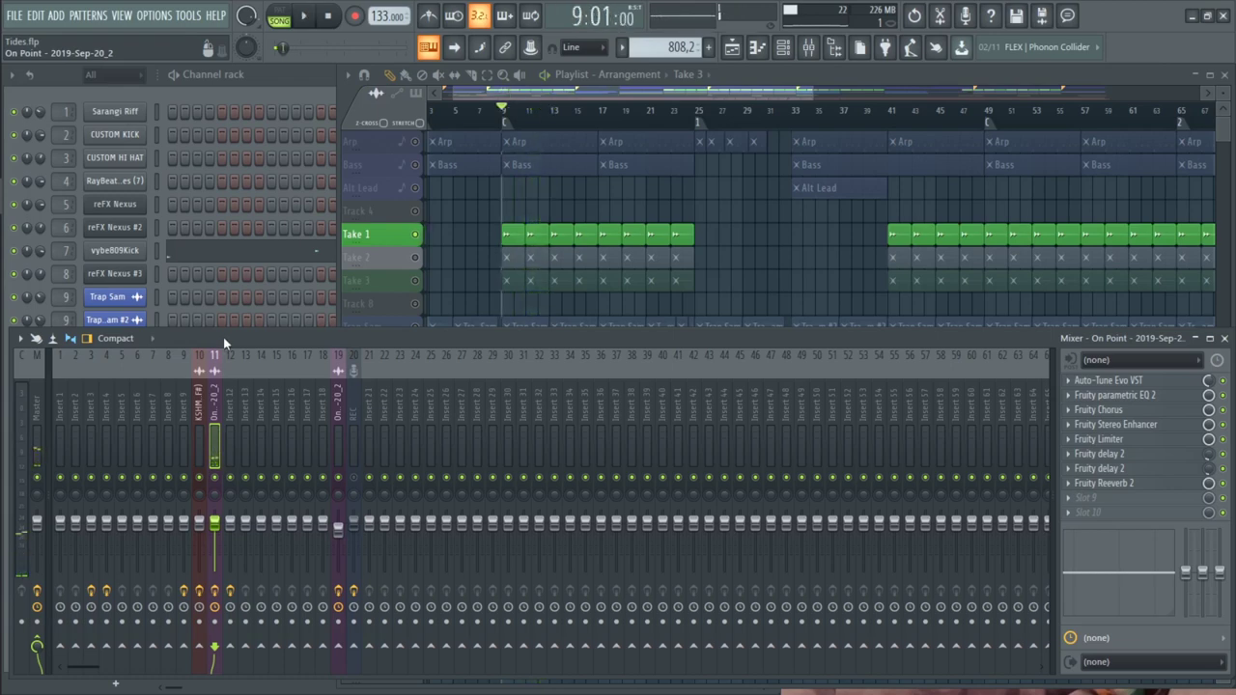
pyautogui.click(1148, 384)
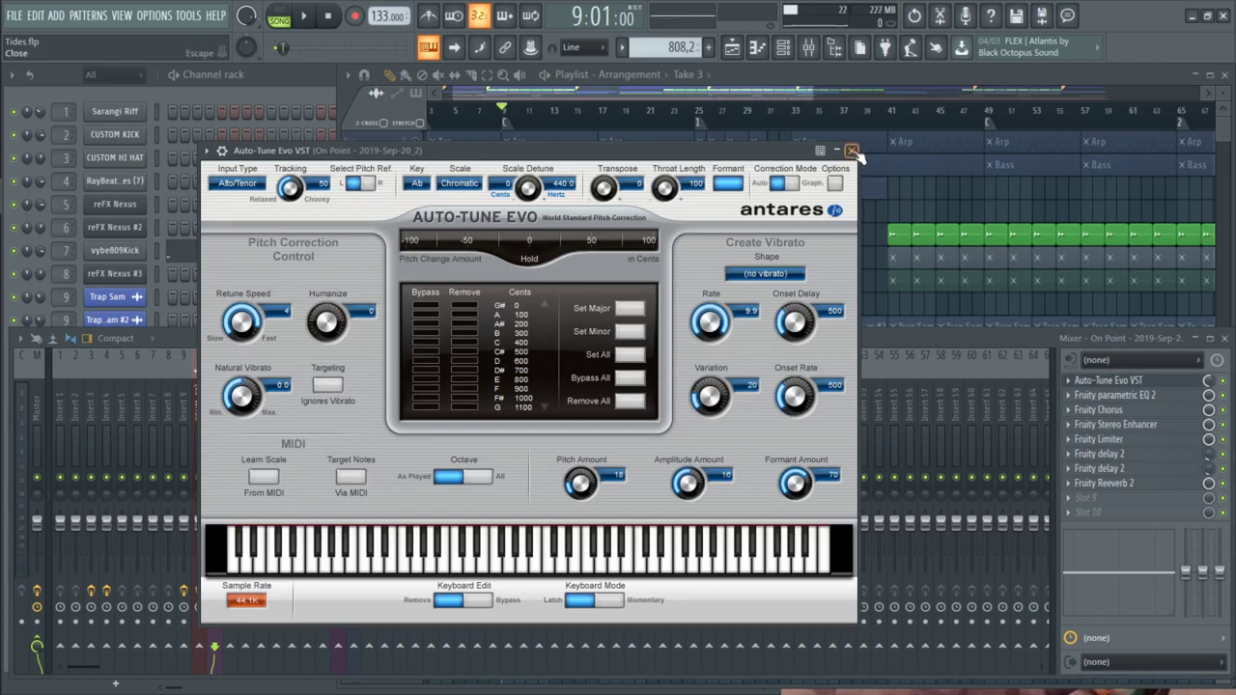
pyautogui.click(852, 151)
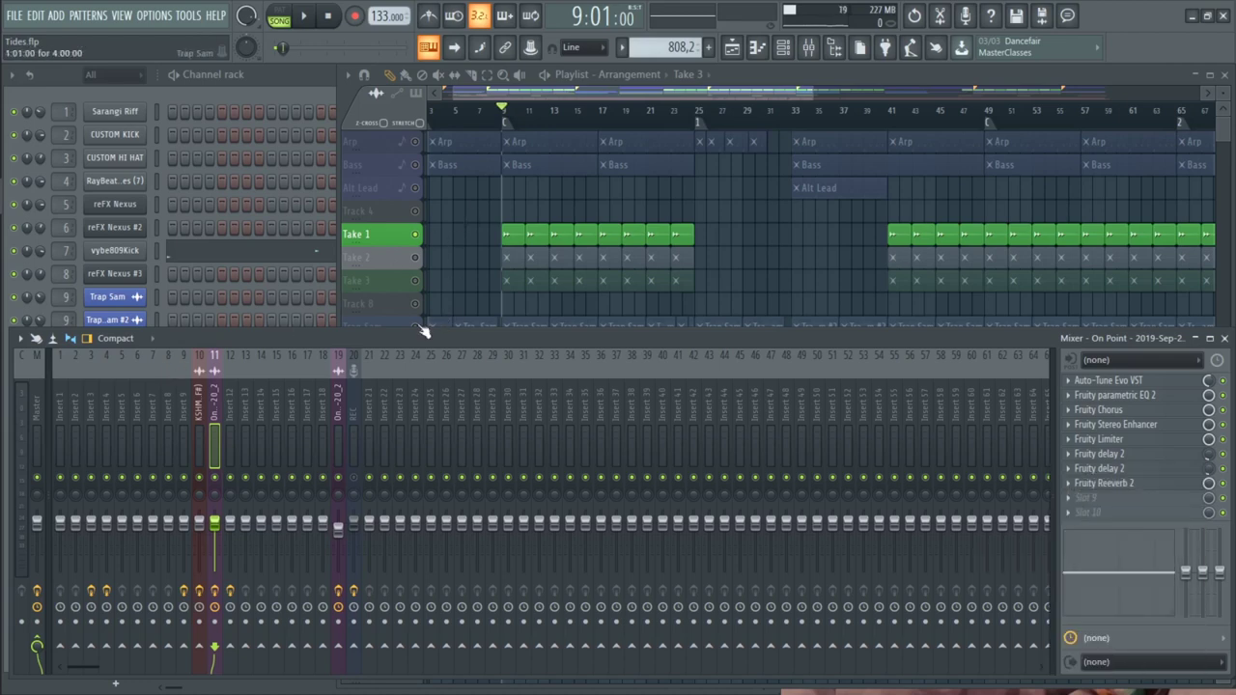
# Step: Unmute Take 2 and audition it together with Take 1 from bar 9, with the mixer in view
pyautogui.click(415, 257)
pyautogui.press('space')
pyautogui.click(310, 338)
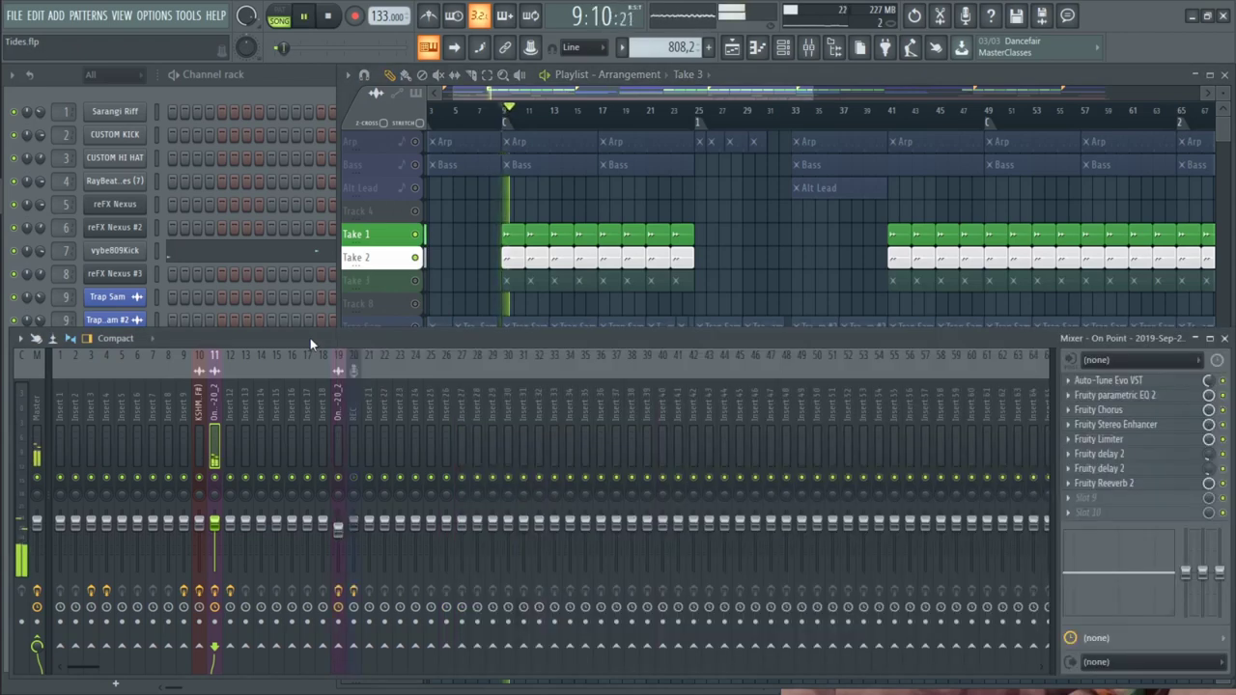
pyautogui.click(473, 269)
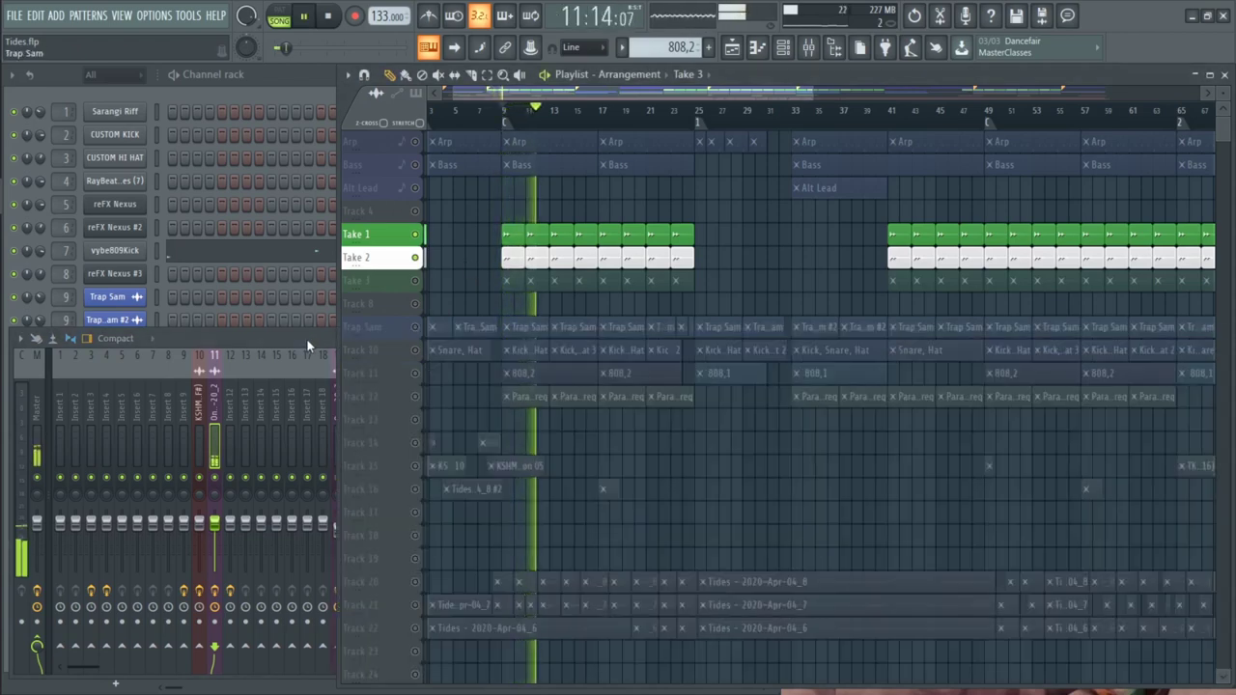
pyautogui.press('space')
pyautogui.click(306, 337)
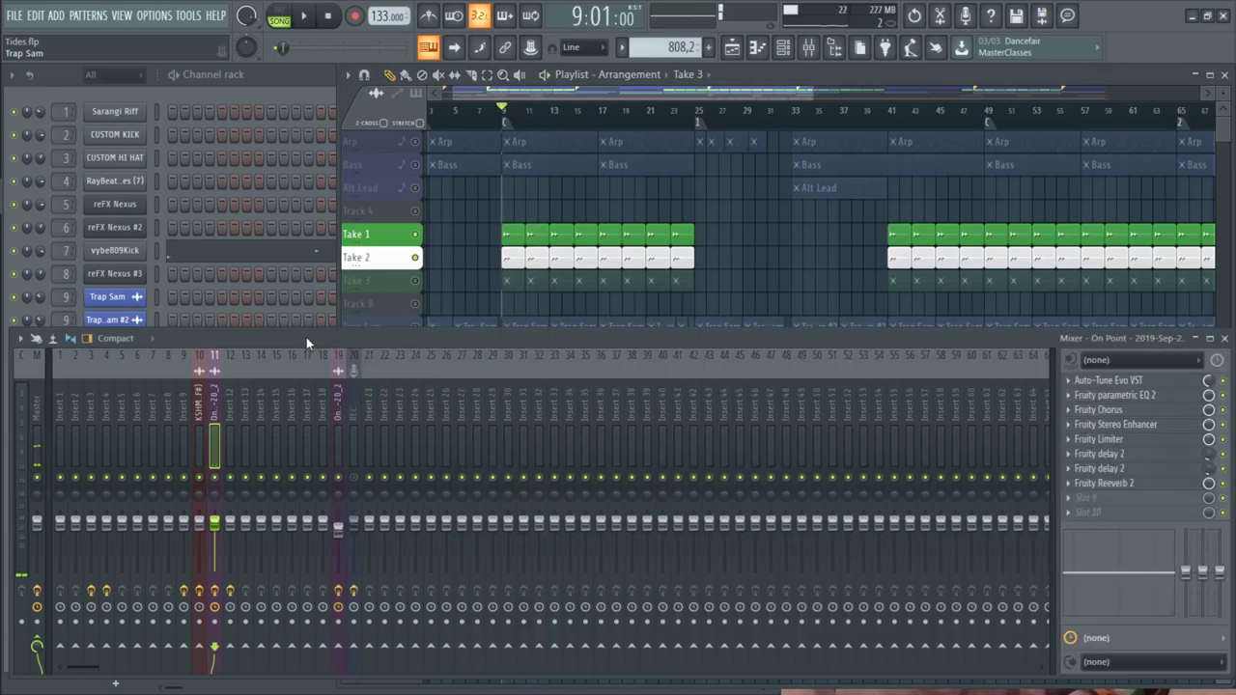
# Step: Unmute Take 3 and play all three takes together from bar 9 with the mixer in view
pyautogui.click(416, 282)
pyautogui.click(416, 281)
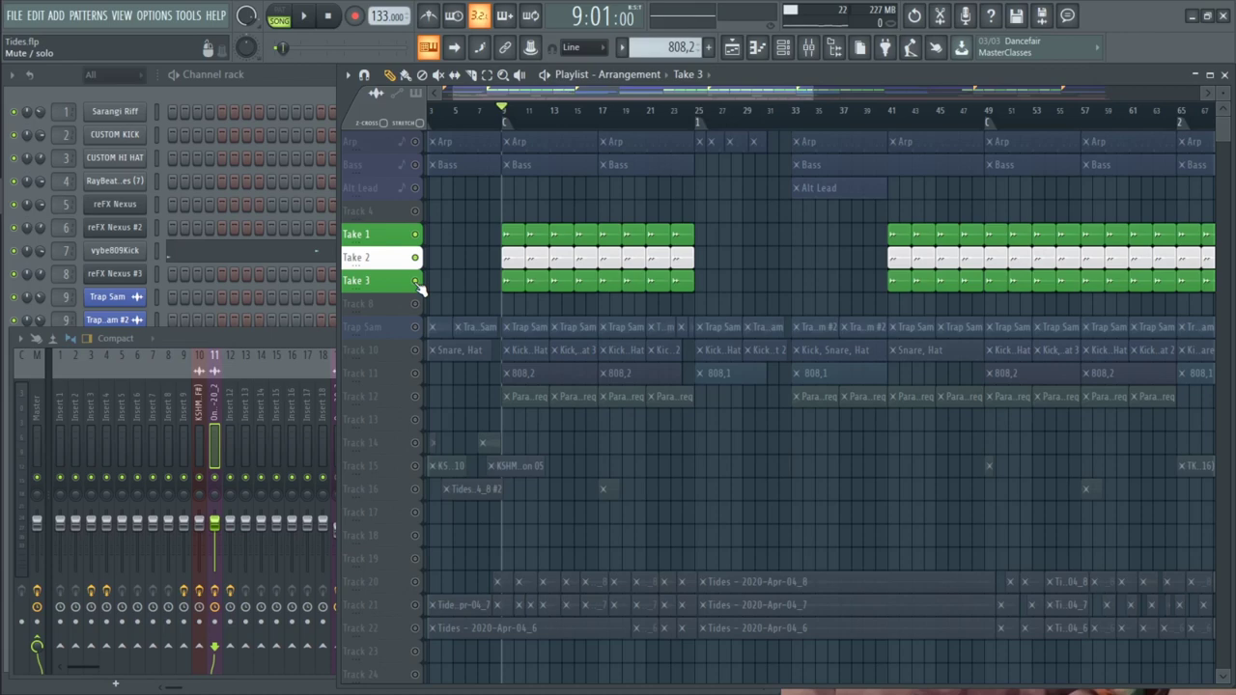
pyautogui.click(292, 340)
pyautogui.press('space')
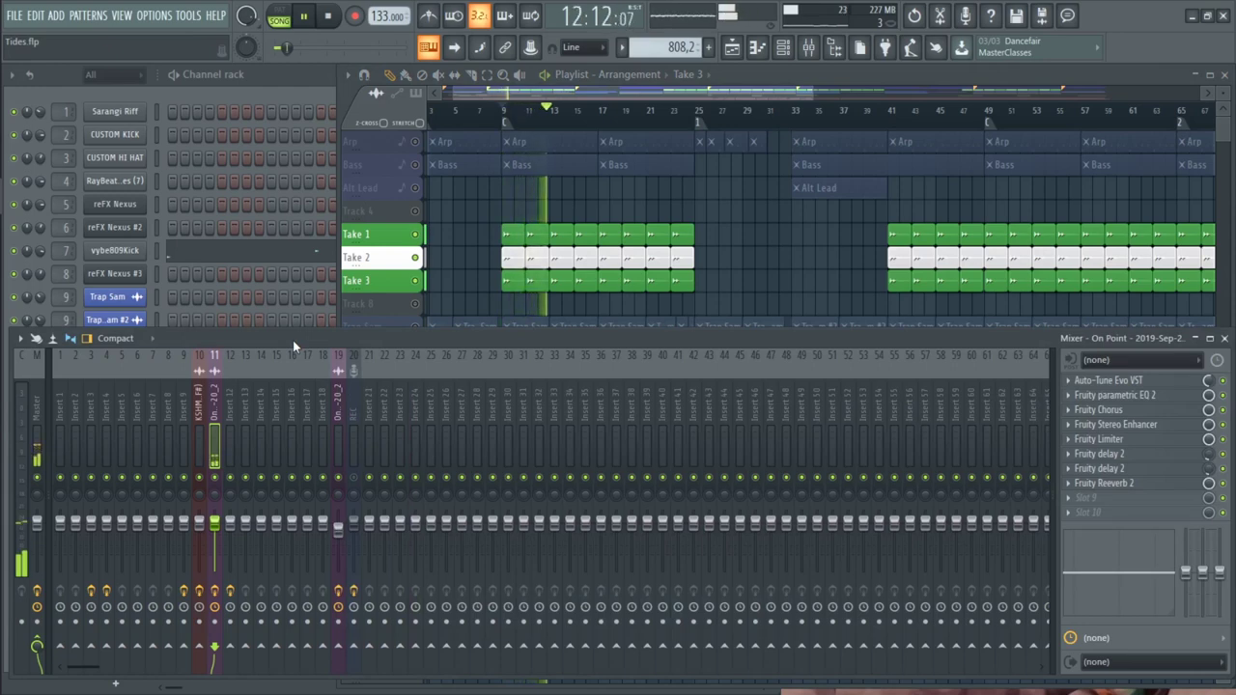
pyautogui.press('space')
# Step: Select the chorus section from bar 49 to bar 65 in the playlist as the playback range
pyautogui.press('F5')
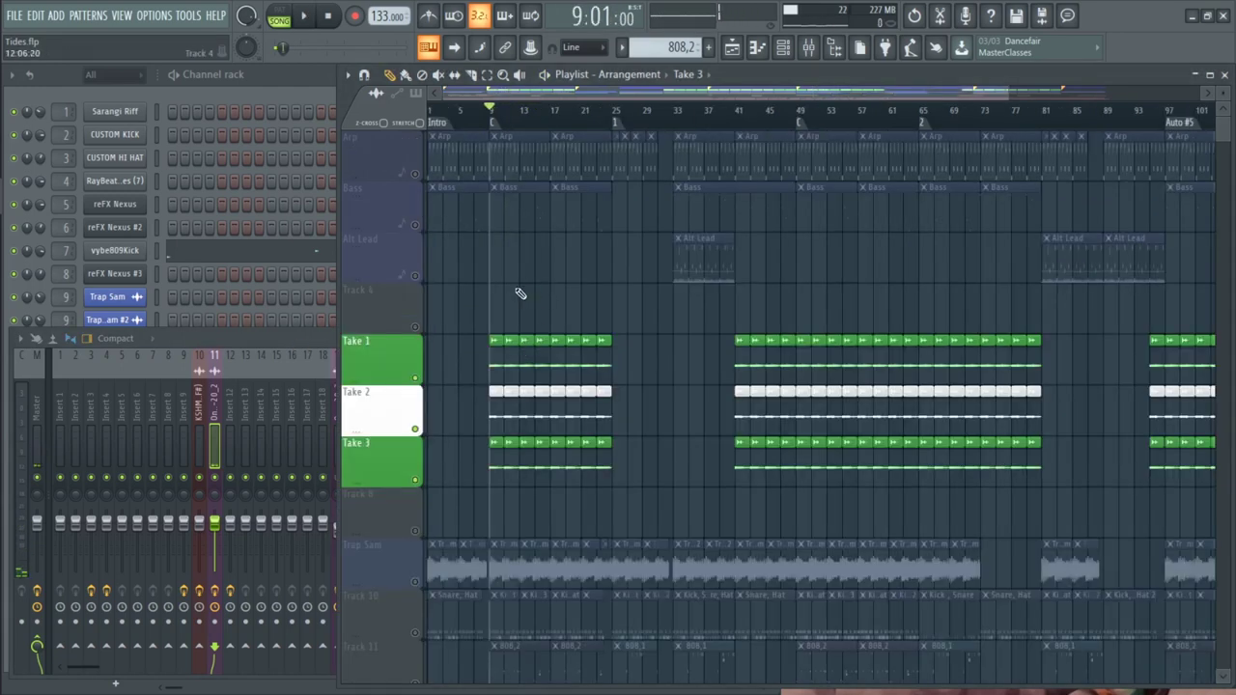
pyautogui.scroll(-3, 520, 292)
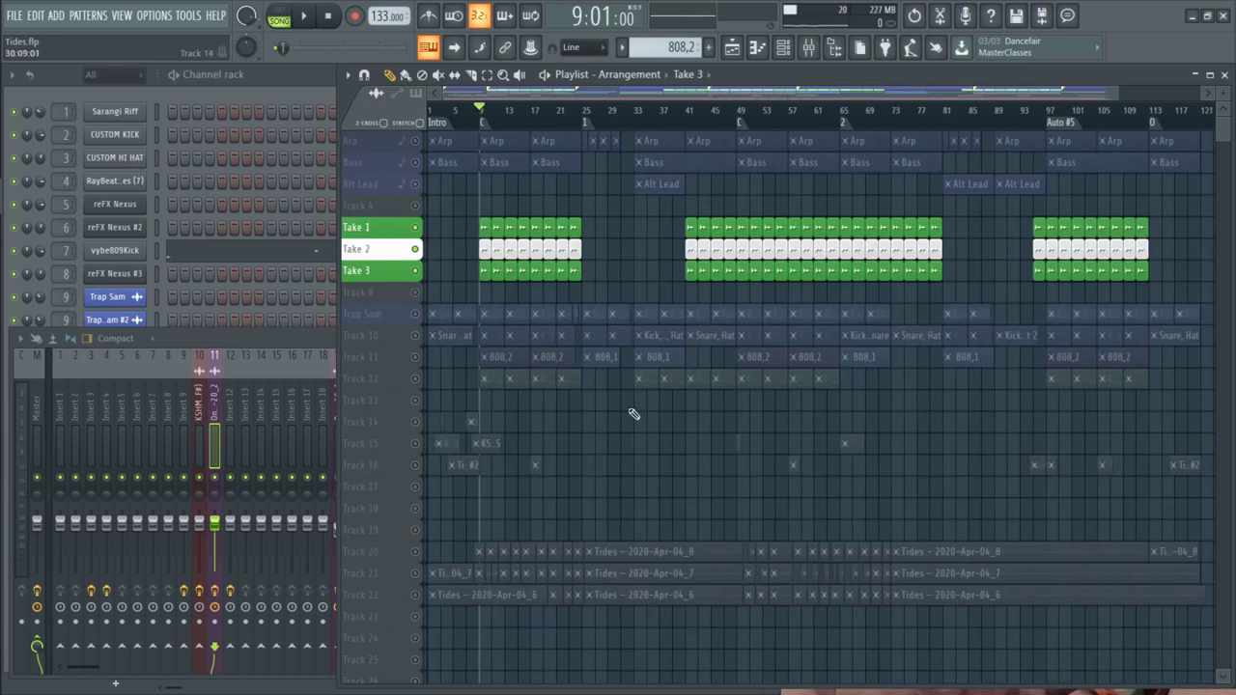
pyautogui.click(740, 117)
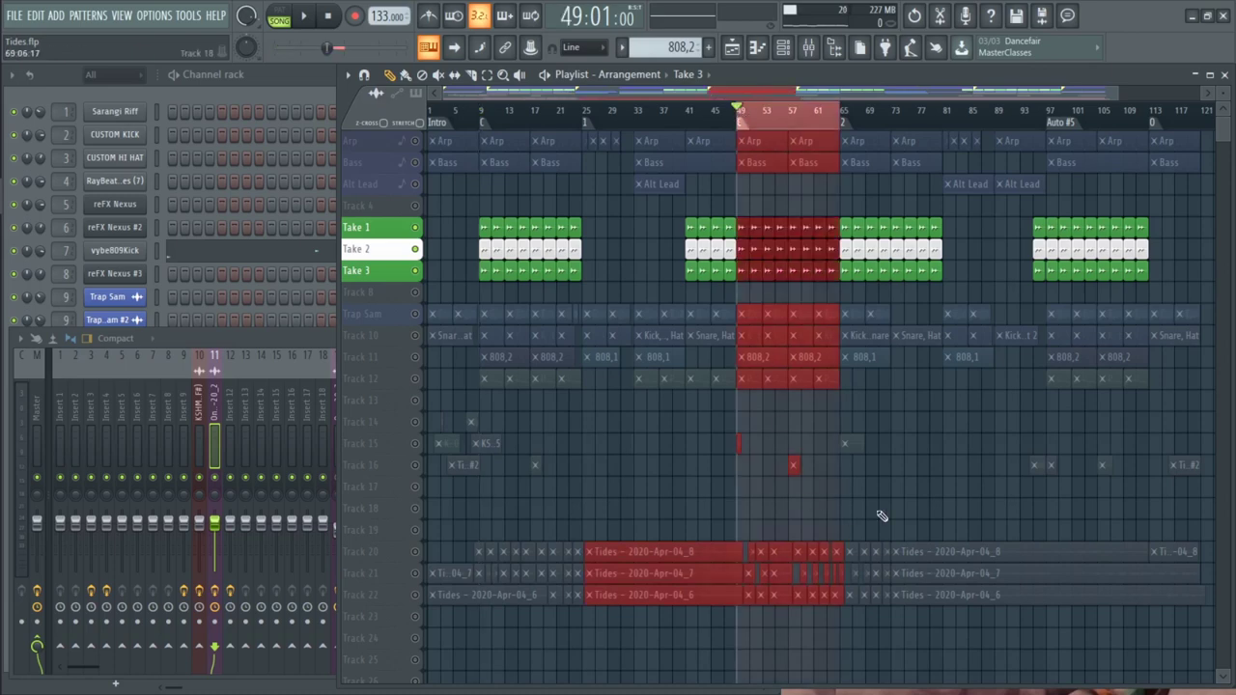
pyautogui.scroll(5, 869, 505)
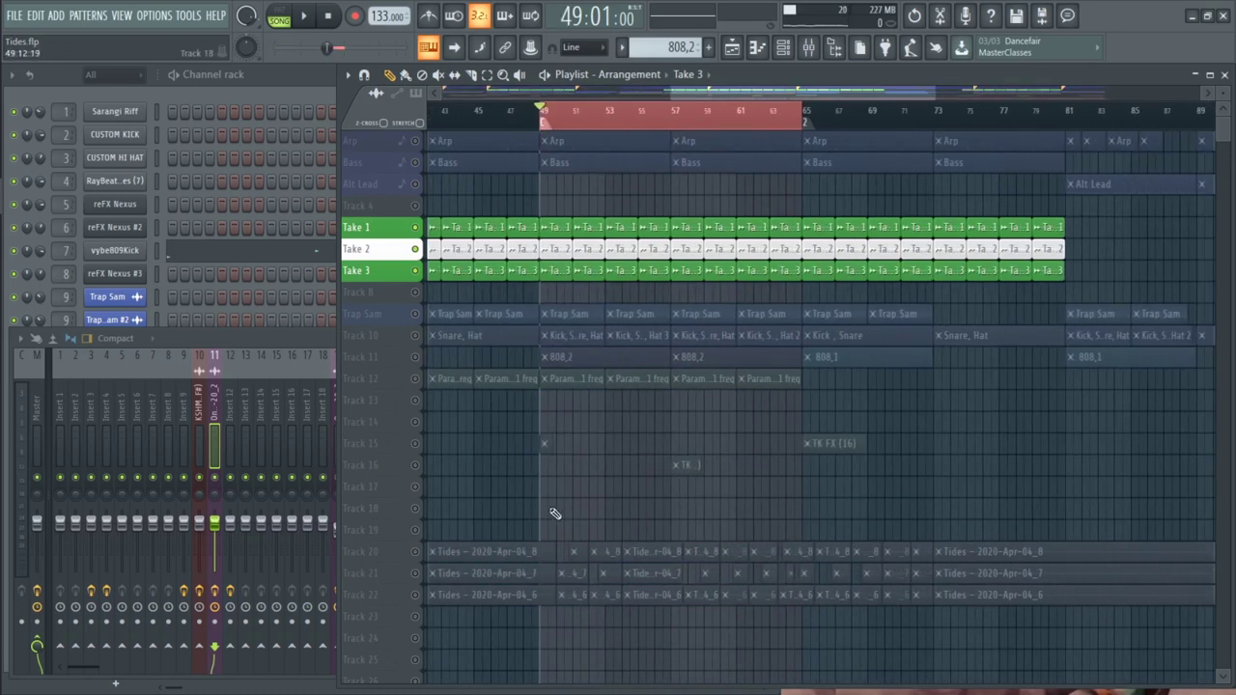
# Step: Solo the Arp track, play the selected section, and bring in Take 1, Take 2, Take 3 and Trap Sam one by one
pyautogui.rightClick(416, 142)
pyautogui.press('space')
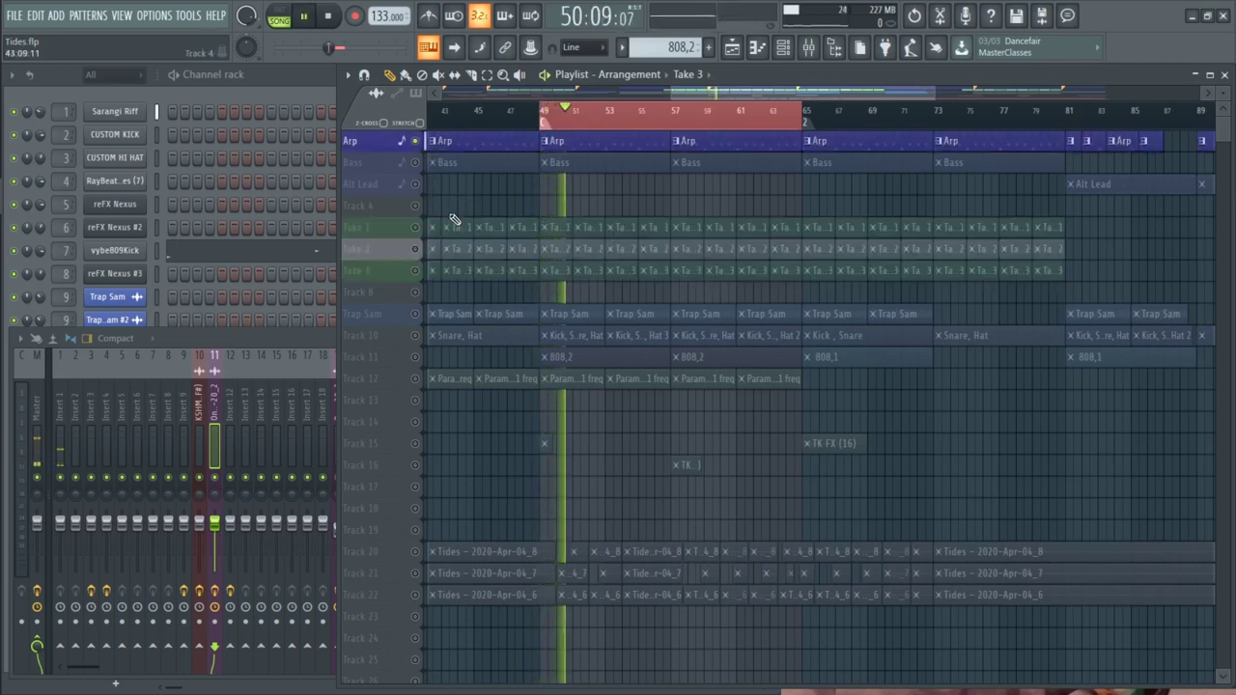
pyautogui.click(416, 227)
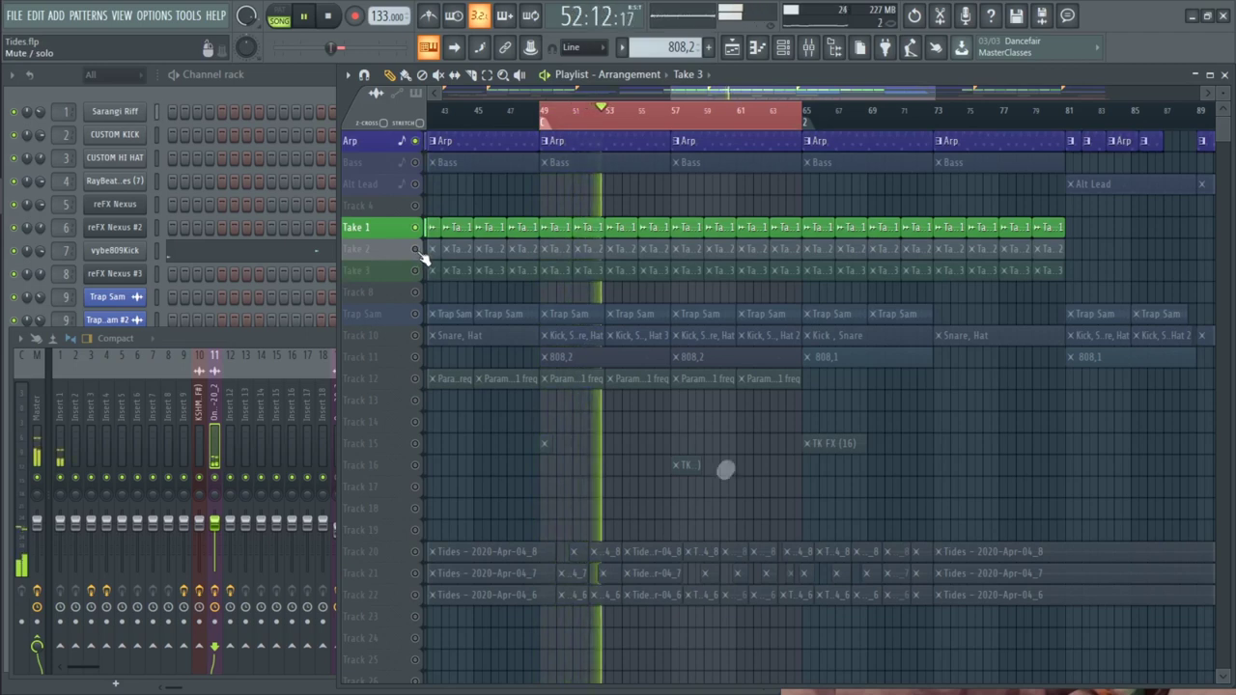
pyautogui.click(416, 250)
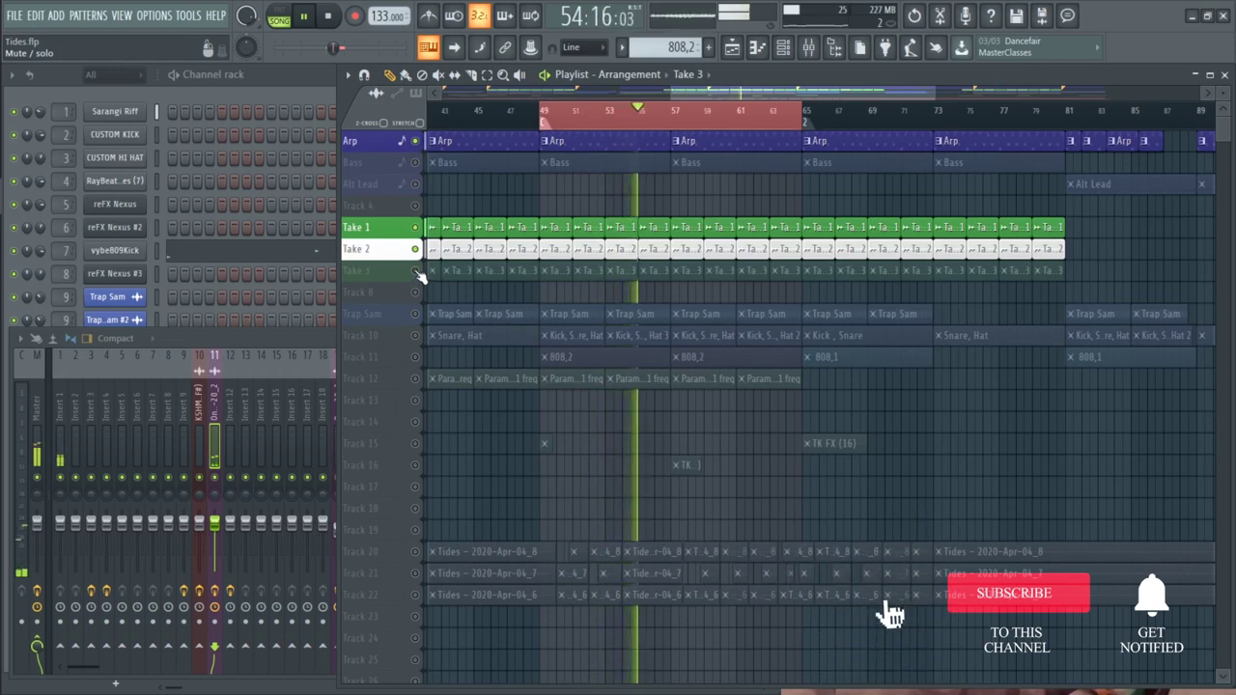
pyautogui.click(417, 271)
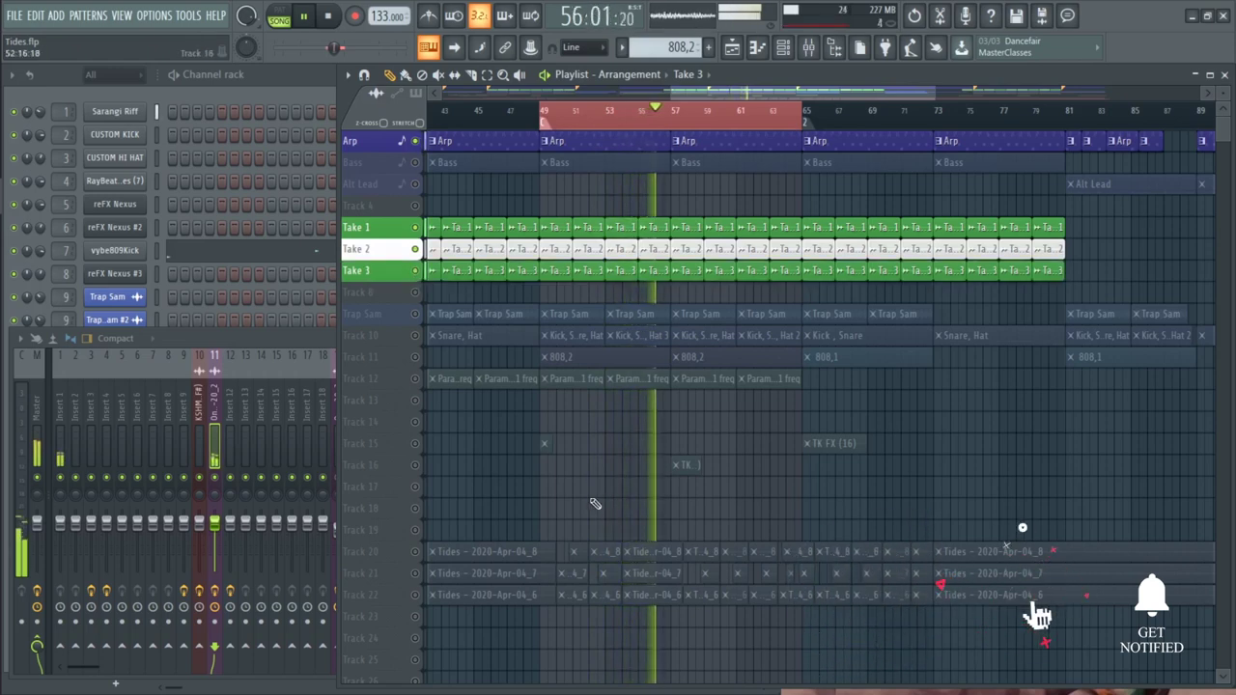
pyautogui.click(416, 314)
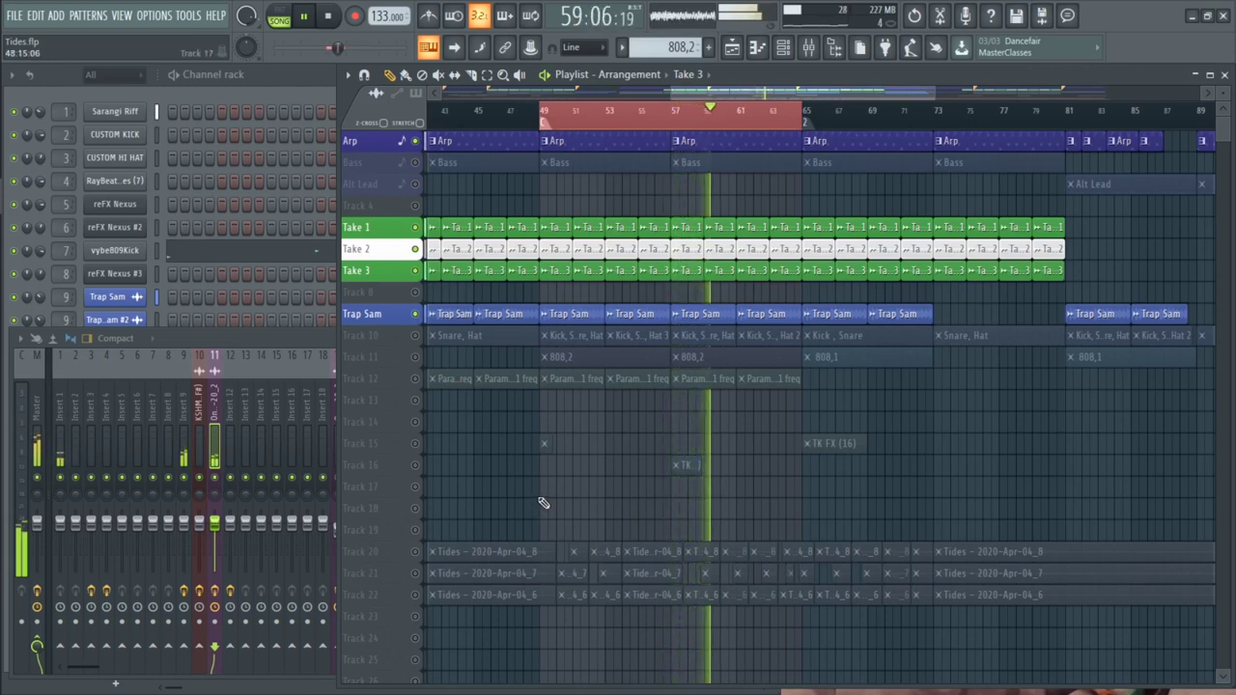
# Step: Pick the Arp pattern, view its notes in the channel rack during playback, and return to the playlist
pyautogui.click(605, 144)
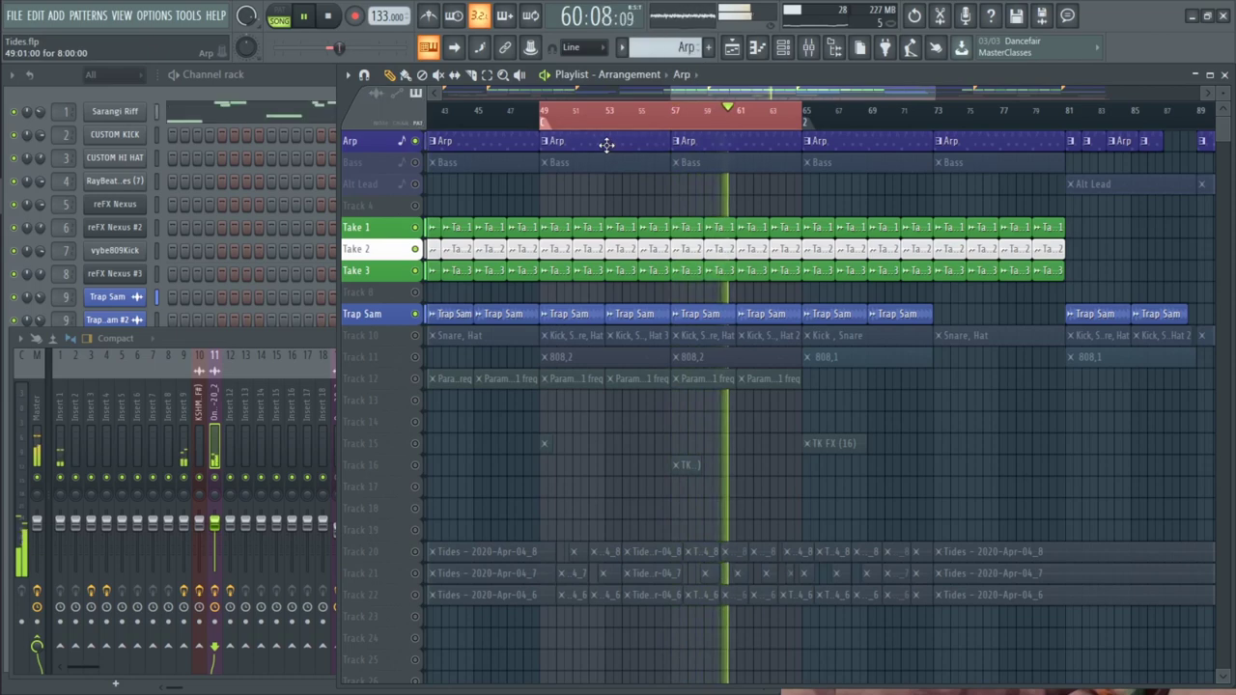
pyautogui.click(39, 104)
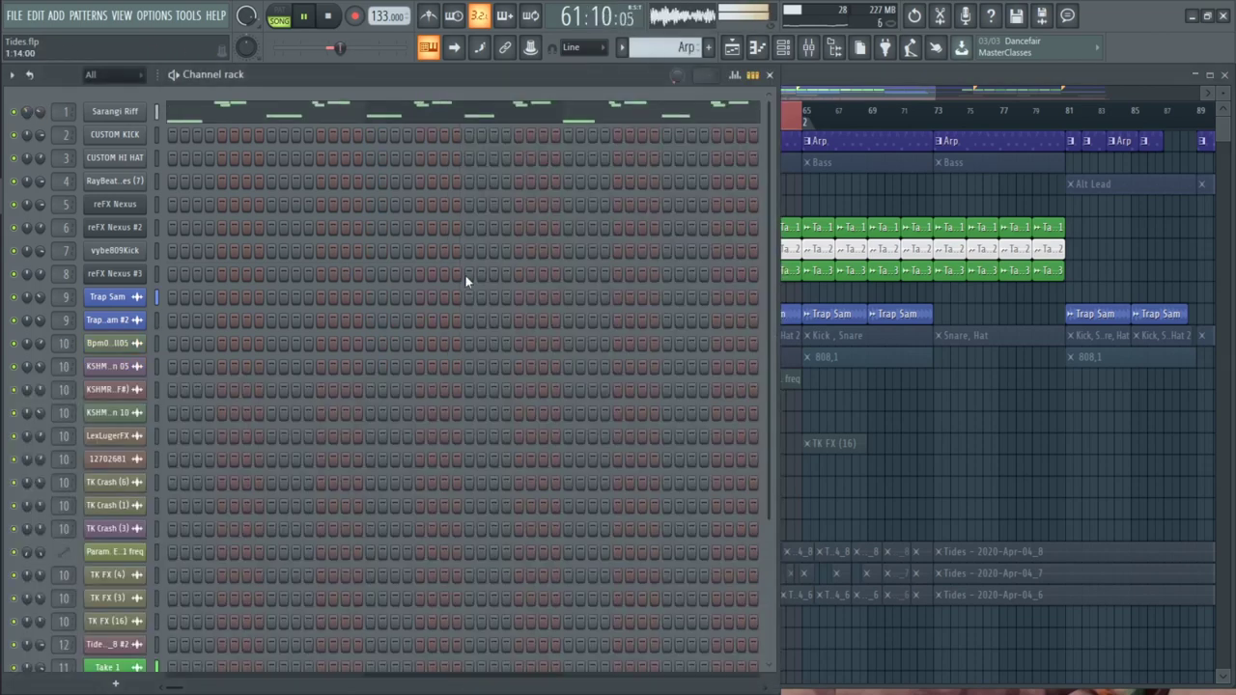
pyautogui.press('F5')
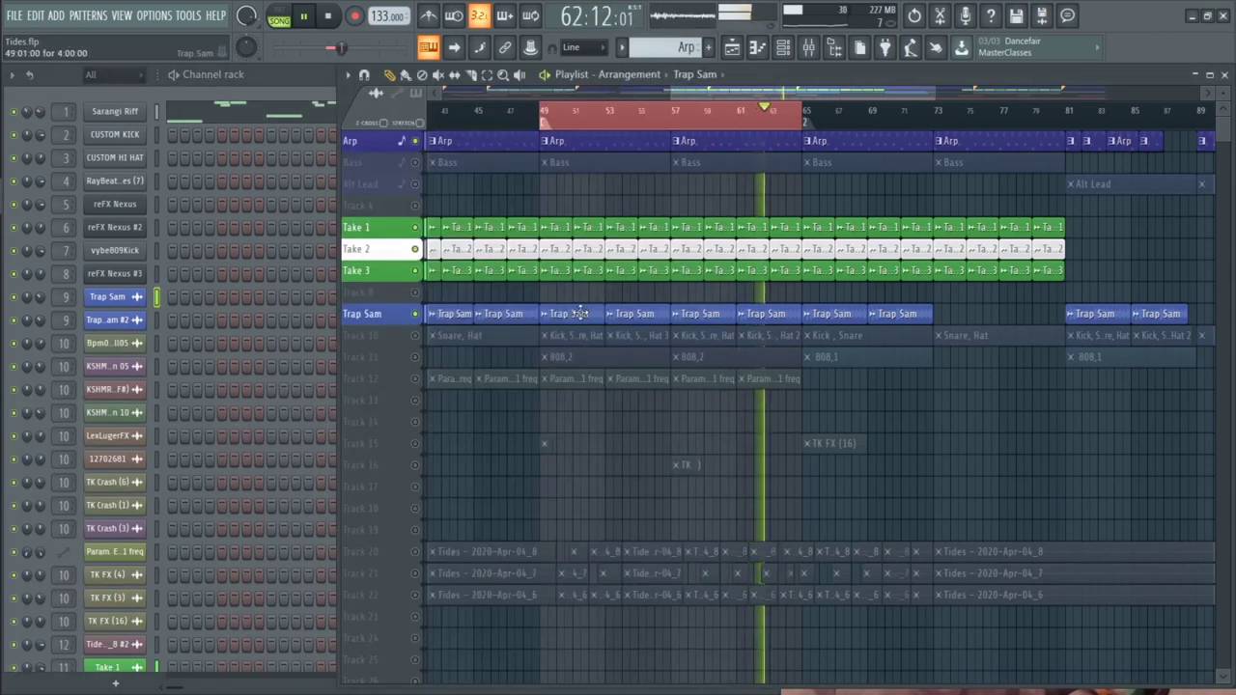
# Step: During playback, bring in Track 10, Track 15, Track 16 and Track 11 one by one to layer drums, effects and 808
pyautogui.click(25, 299)
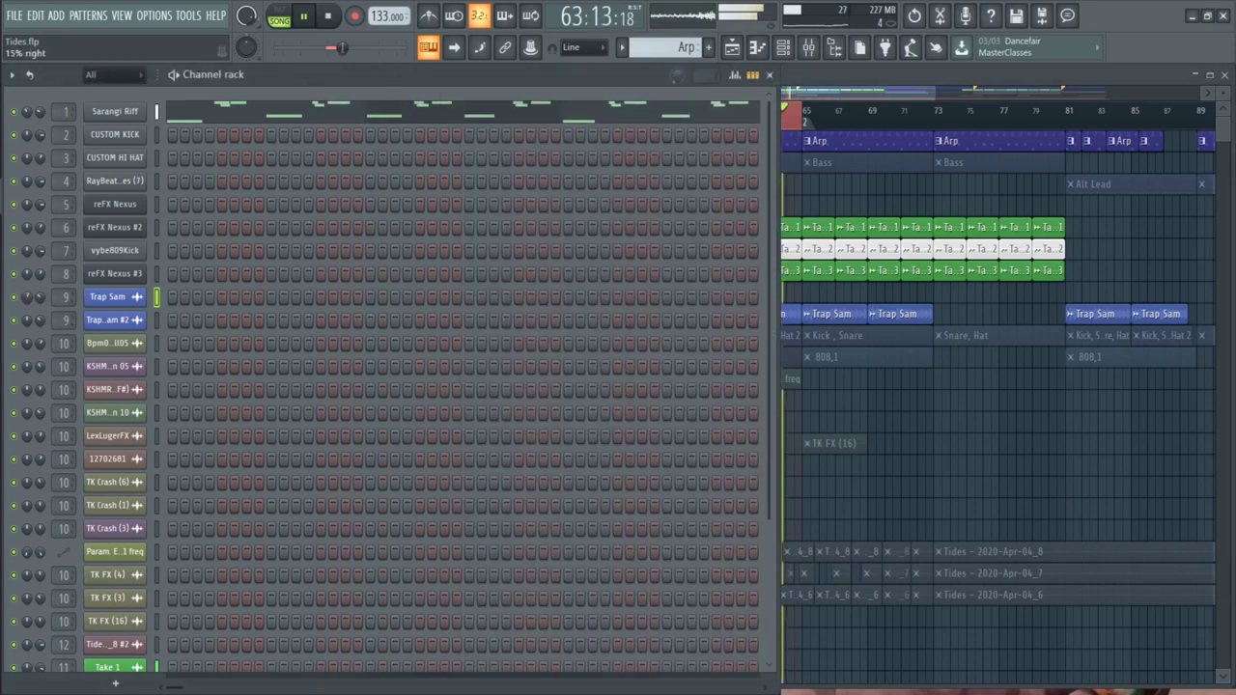
pyautogui.press('F5')
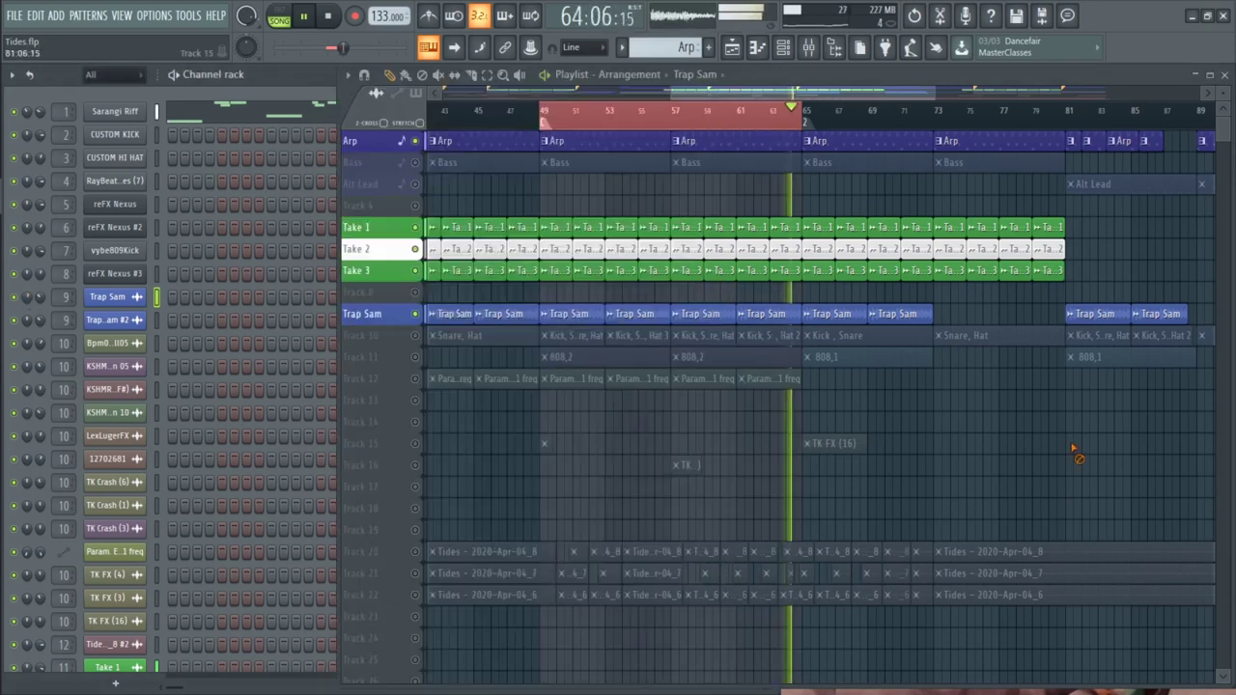
pyautogui.click(416, 336)
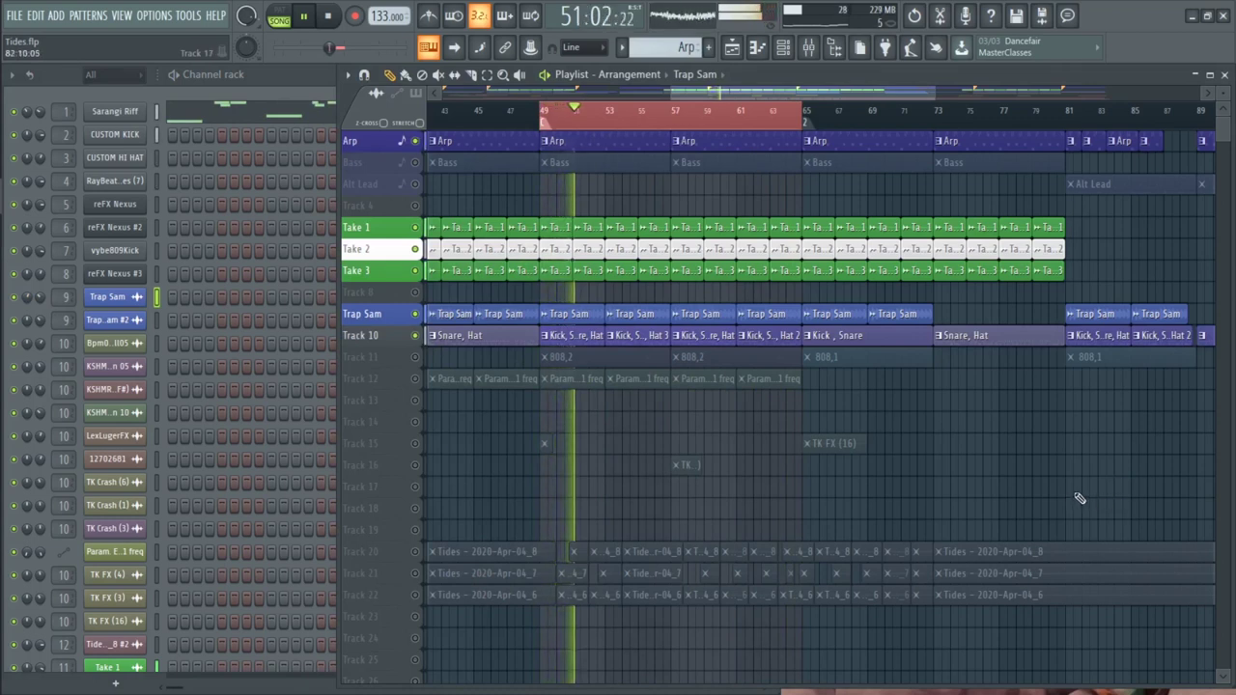
pyautogui.click(417, 445)
pyautogui.click(415, 465)
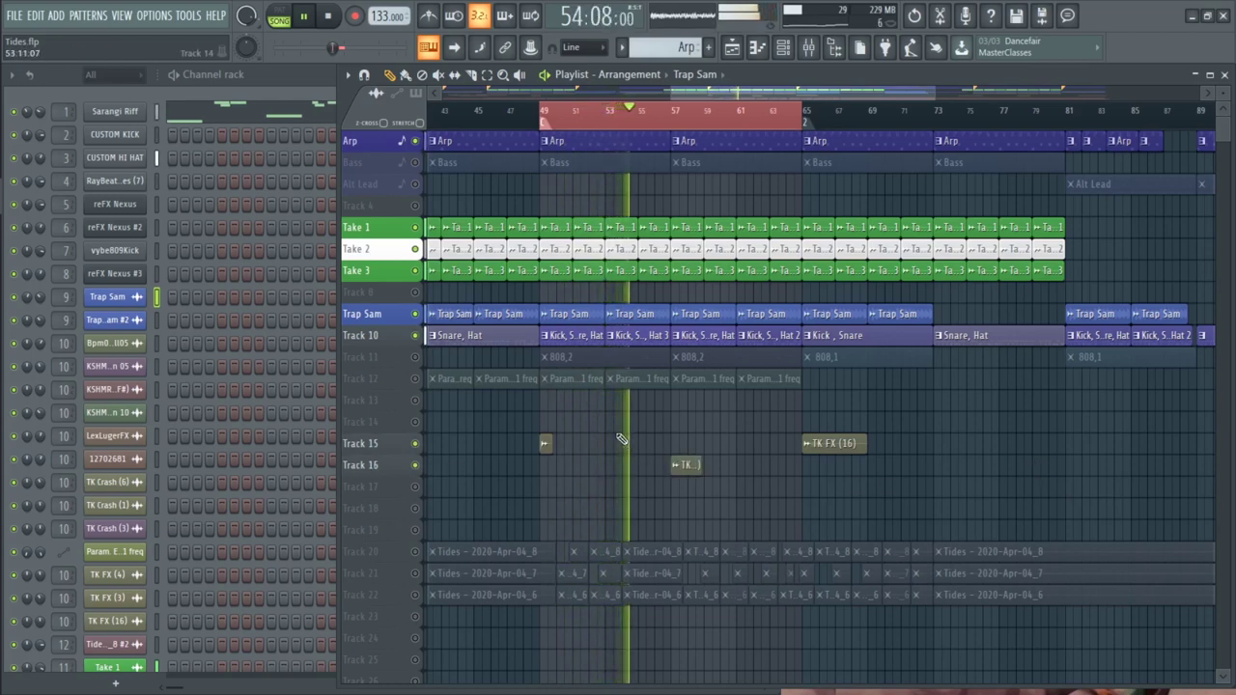
pyautogui.click(416, 357)
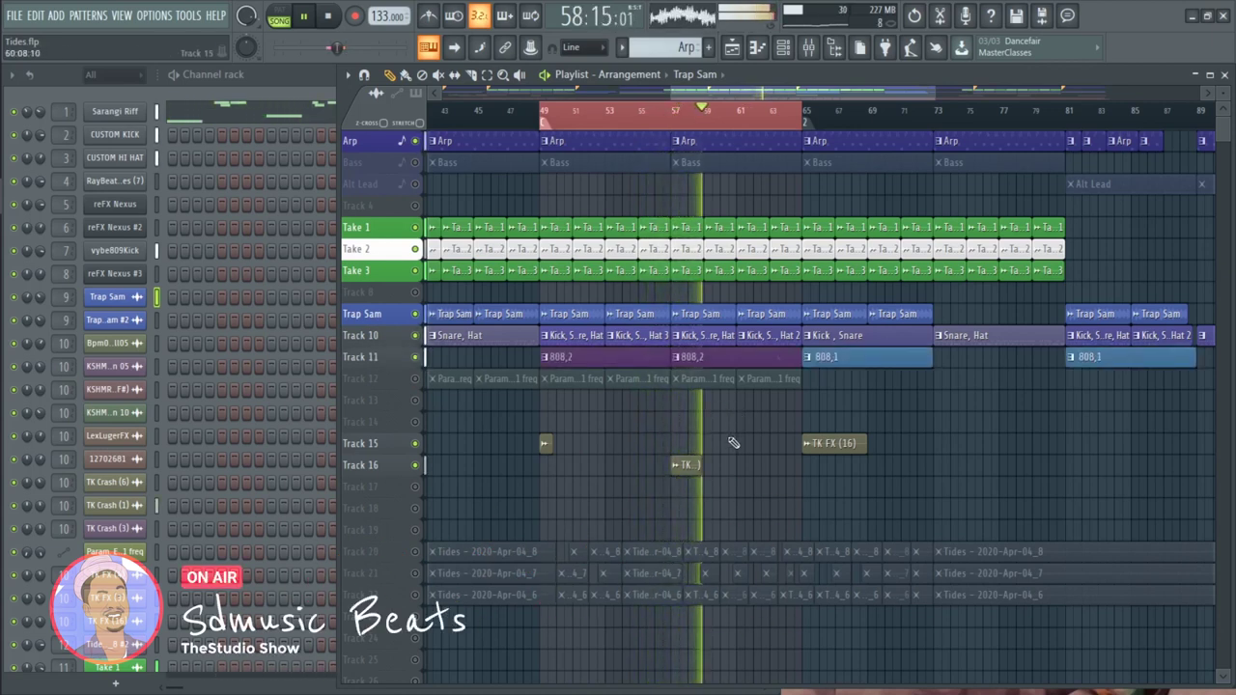
# Step: Enlarge the playlist tracks, unmute the Track 12 filter automation, and stop playback after listening
pyautogui.scroll(1, 1052, 361)
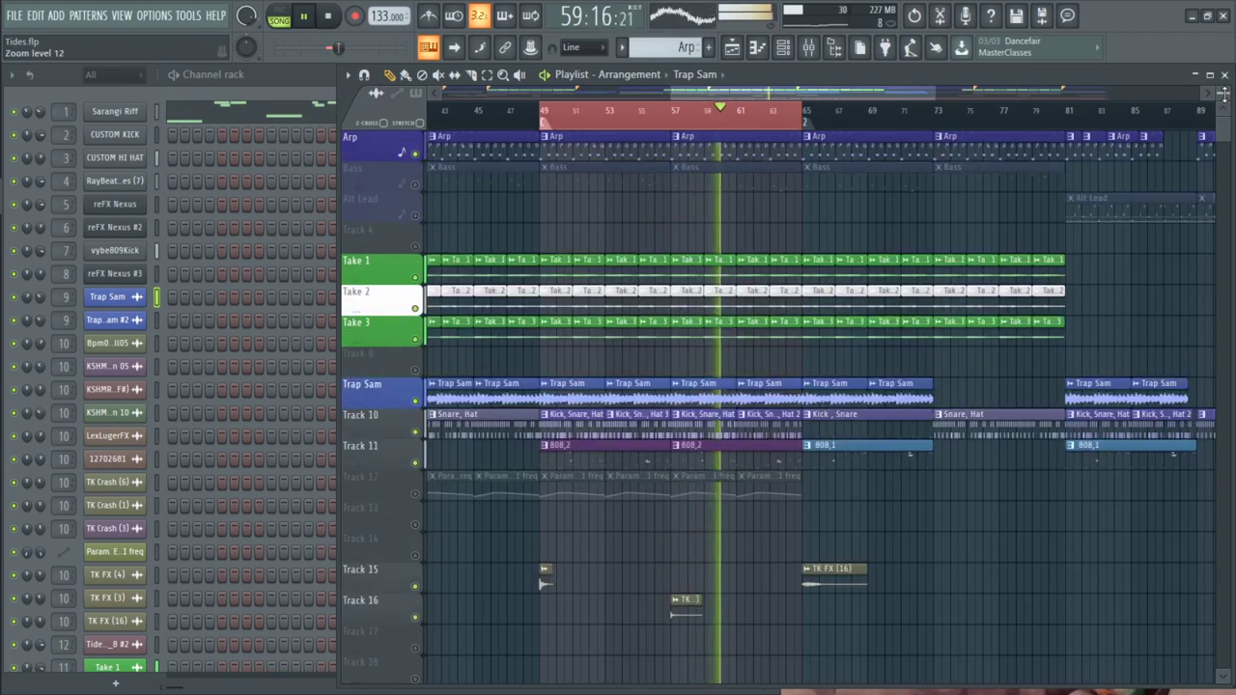
pyautogui.scroll(-1, 1052, 361)
pyautogui.click(415, 464)
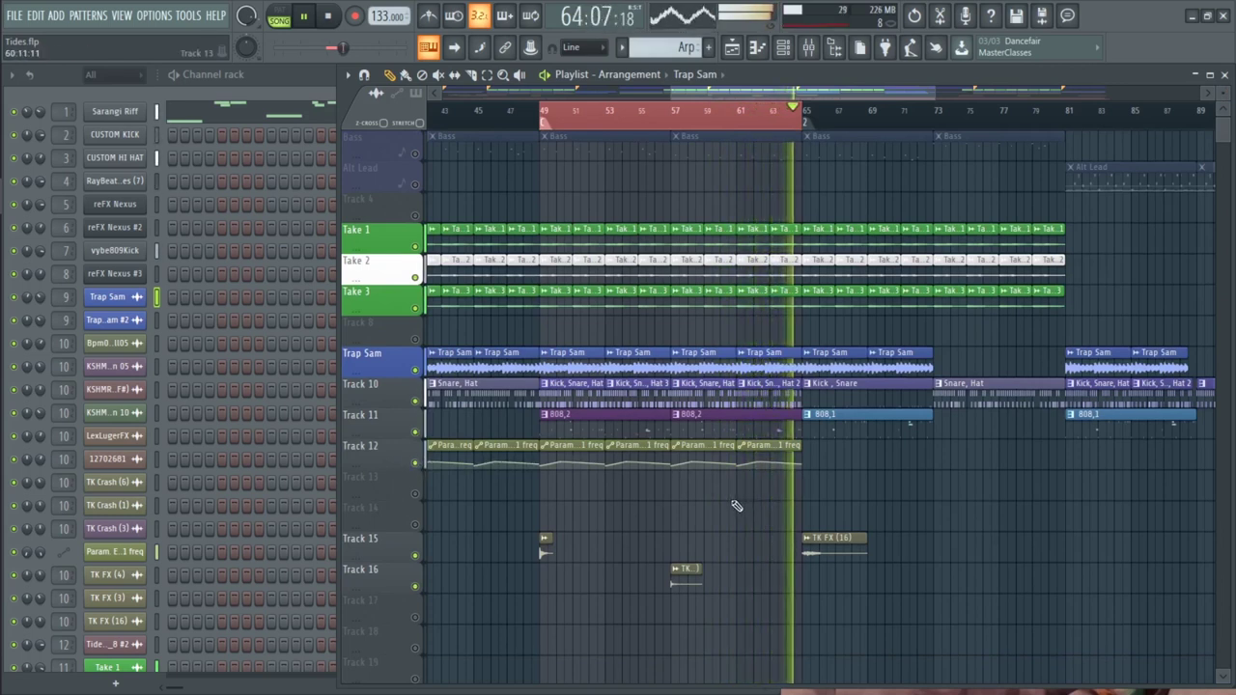
pyautogui.press('space')
# Step: Check the Master track's effect slots in the mixer, restart playback, and close the mixer
pyautogui.click(1227, 75)
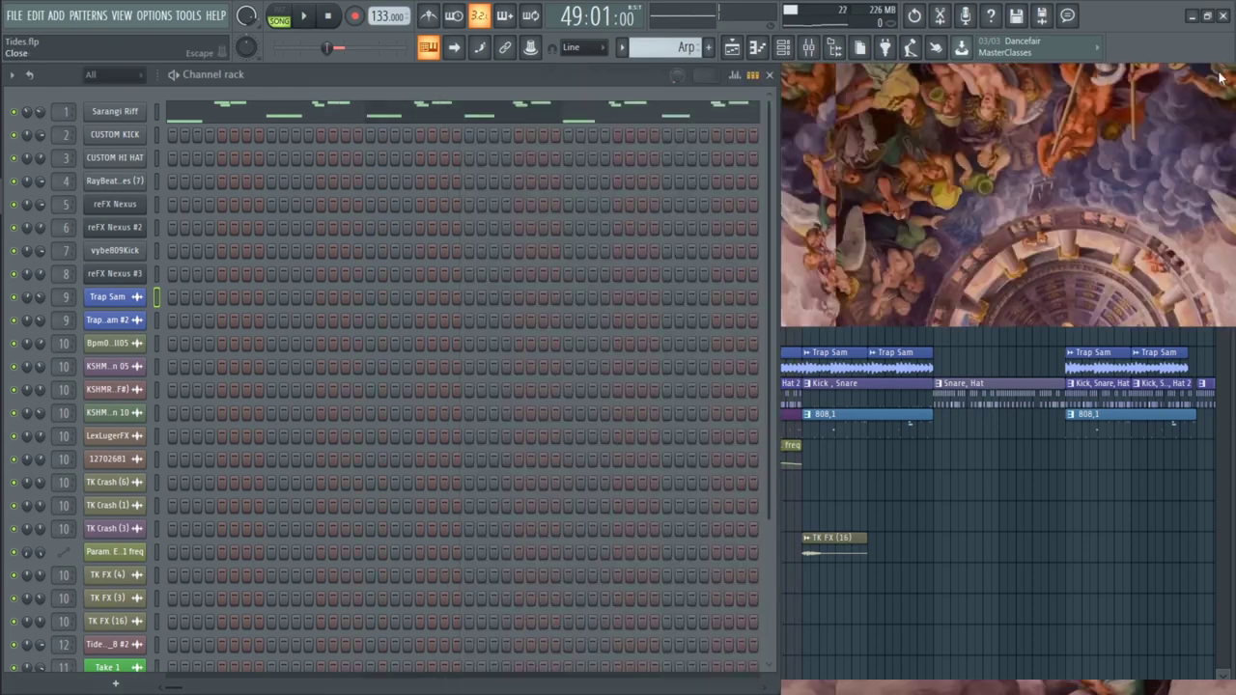
pyautogui.doubleClick(903, 338)
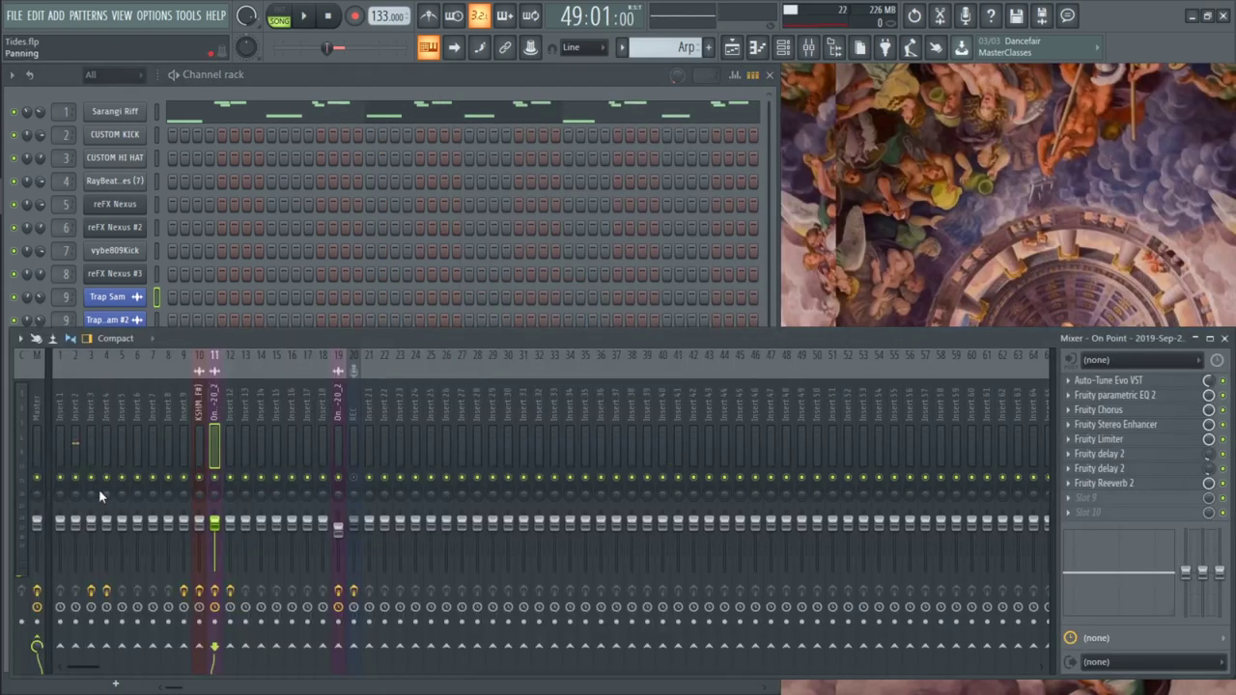
pyautogui.click(37, 449)
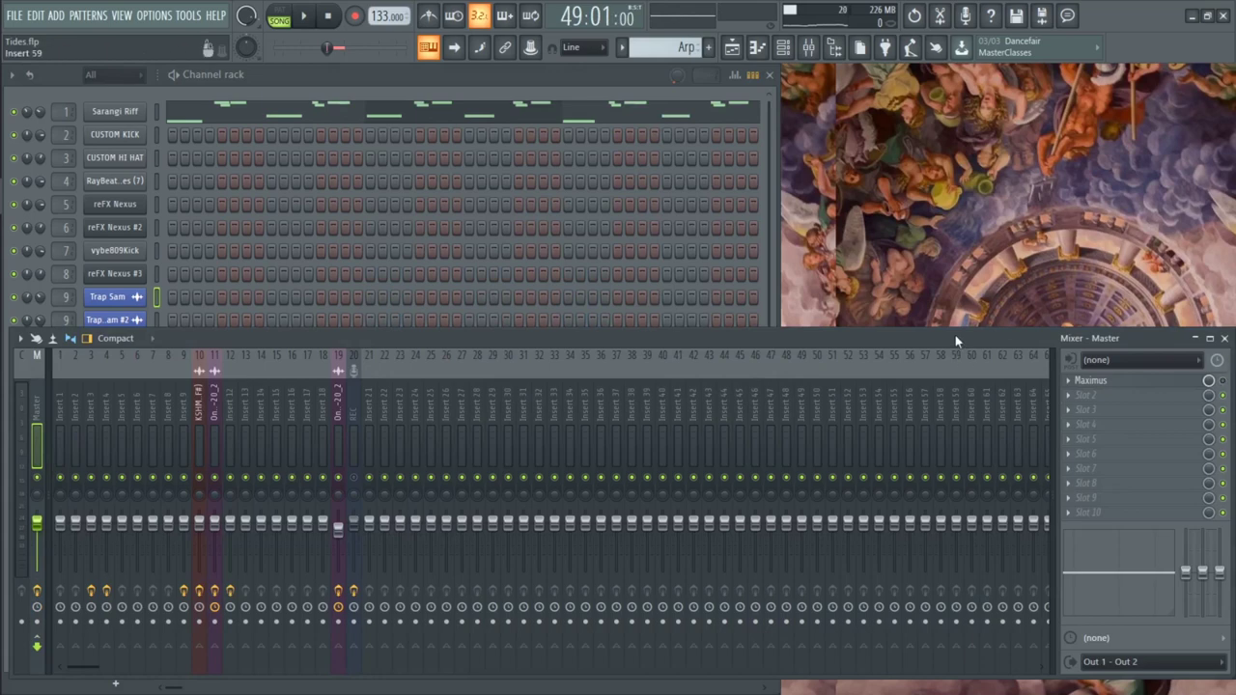
pyautogui.press('space')
pyautogui.click(1224, 339)
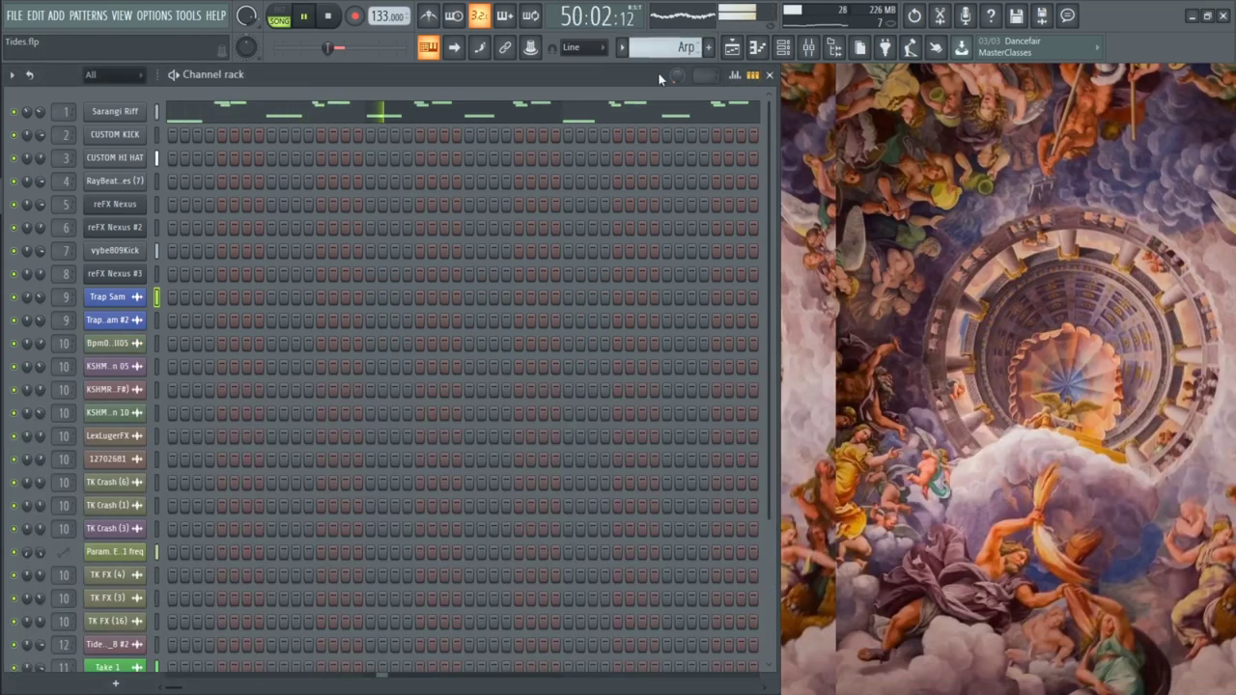
# Step: Return to the playlist, stop playback, and examine the Param. EQ 2 - Insert 9 automation clips on Track 12 up close
pyautogui.click(725, 48)
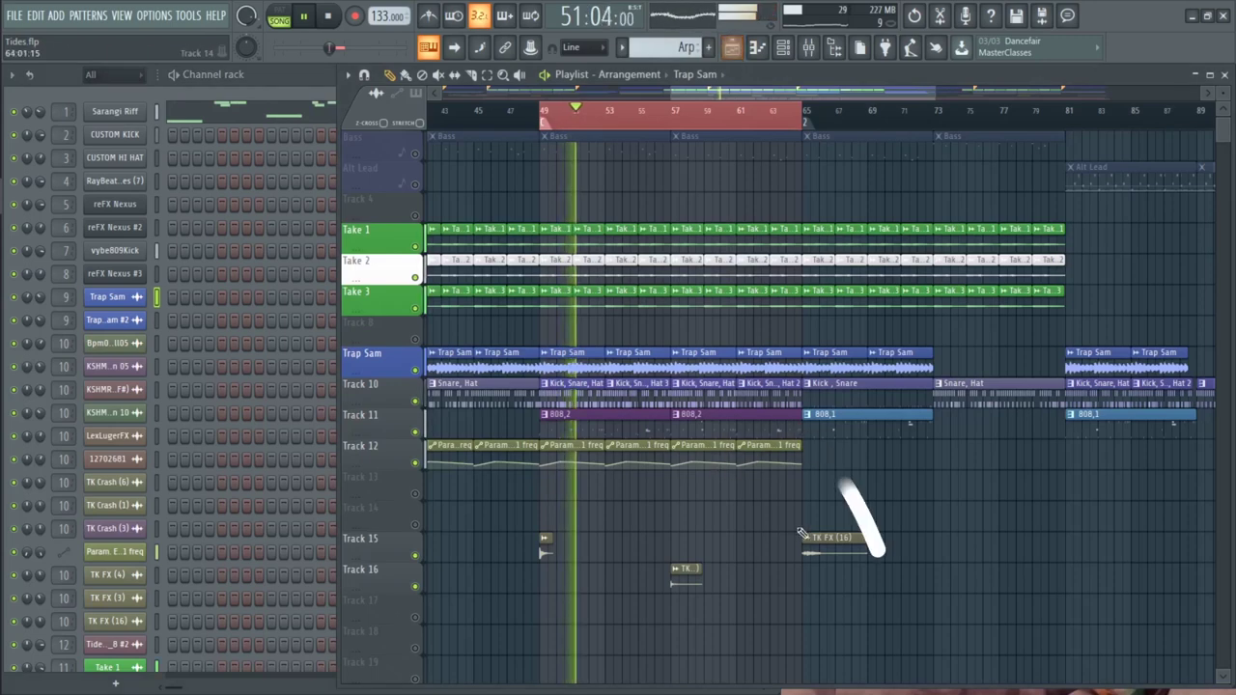
pyautogui.scroll(4, 862, 526)
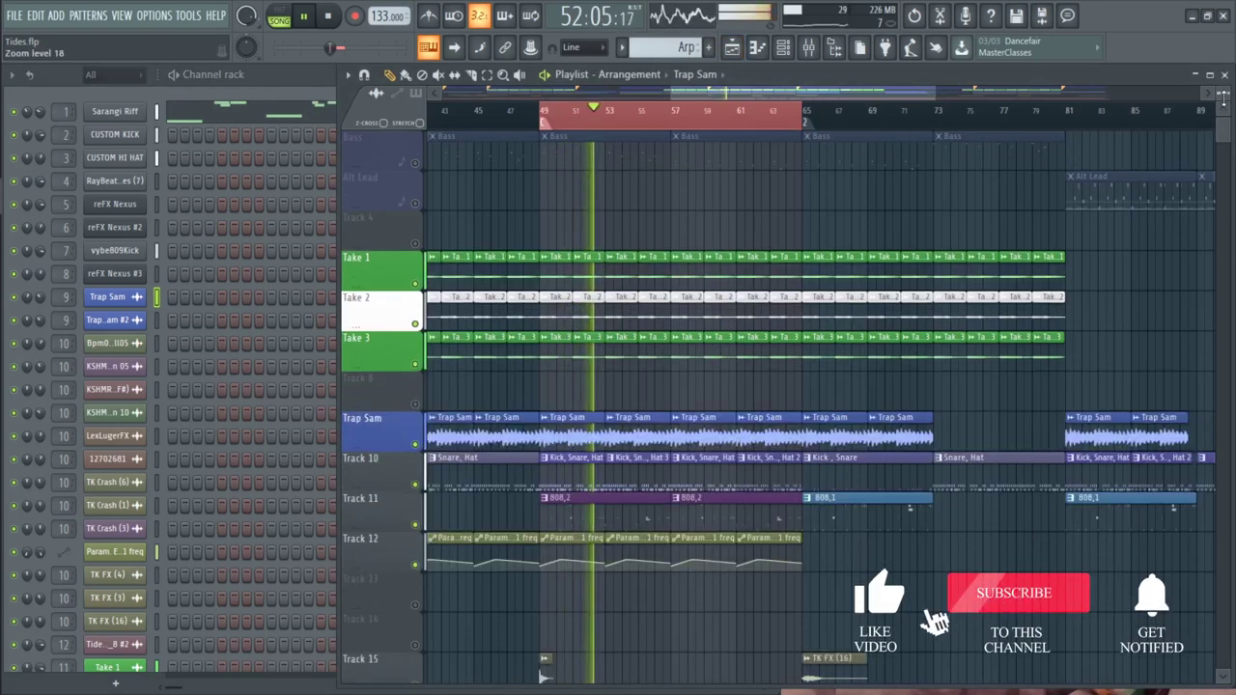
pyautogui.press('space')
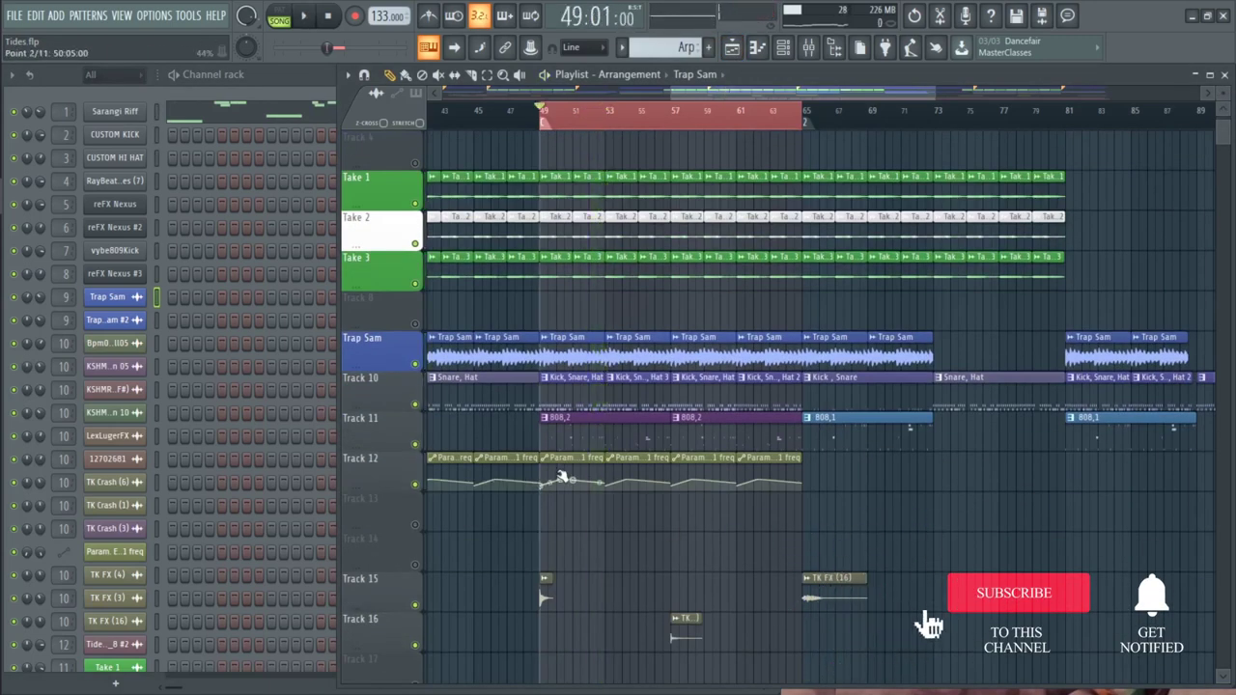
pyautogui.click(565, 337)
pyautogui.scroll(3, 495, 438)
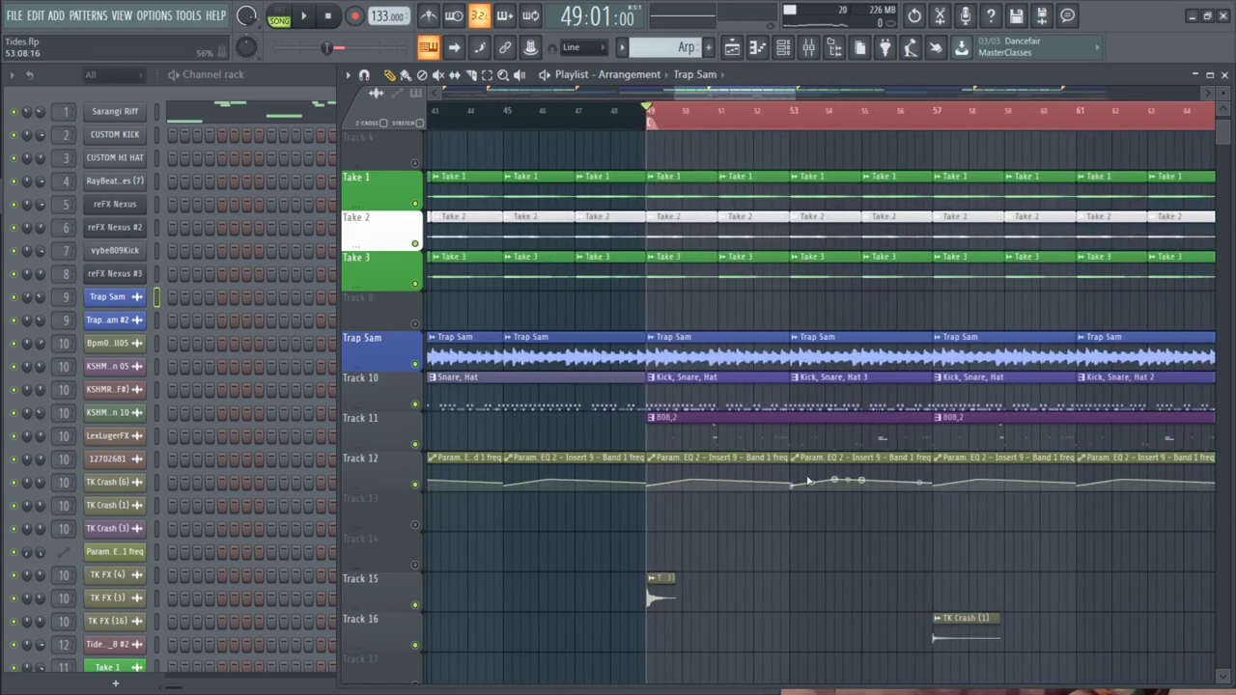
pyautogui.scroll(1, 811, 545)
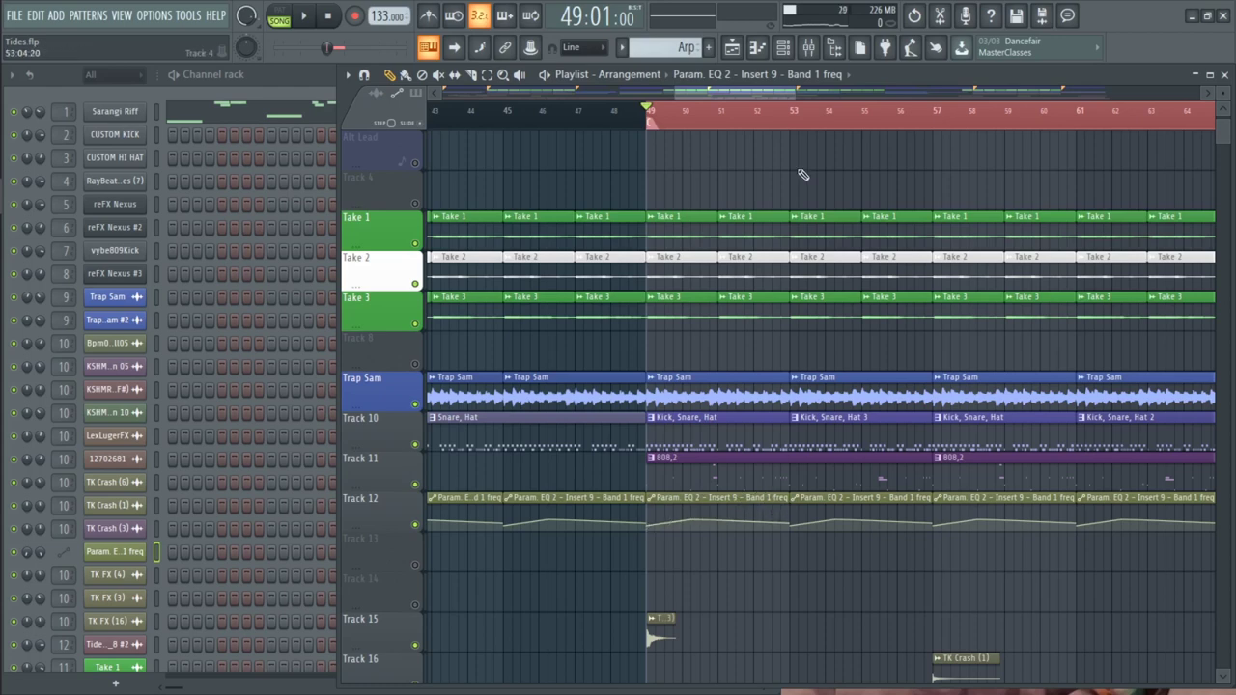
# Step: Play the section and watch the Fruity parametric EQ 2 on Insert 9 respond to the automation, then close it
pyautogui.press('space')
pyautogui.click(808, 47)
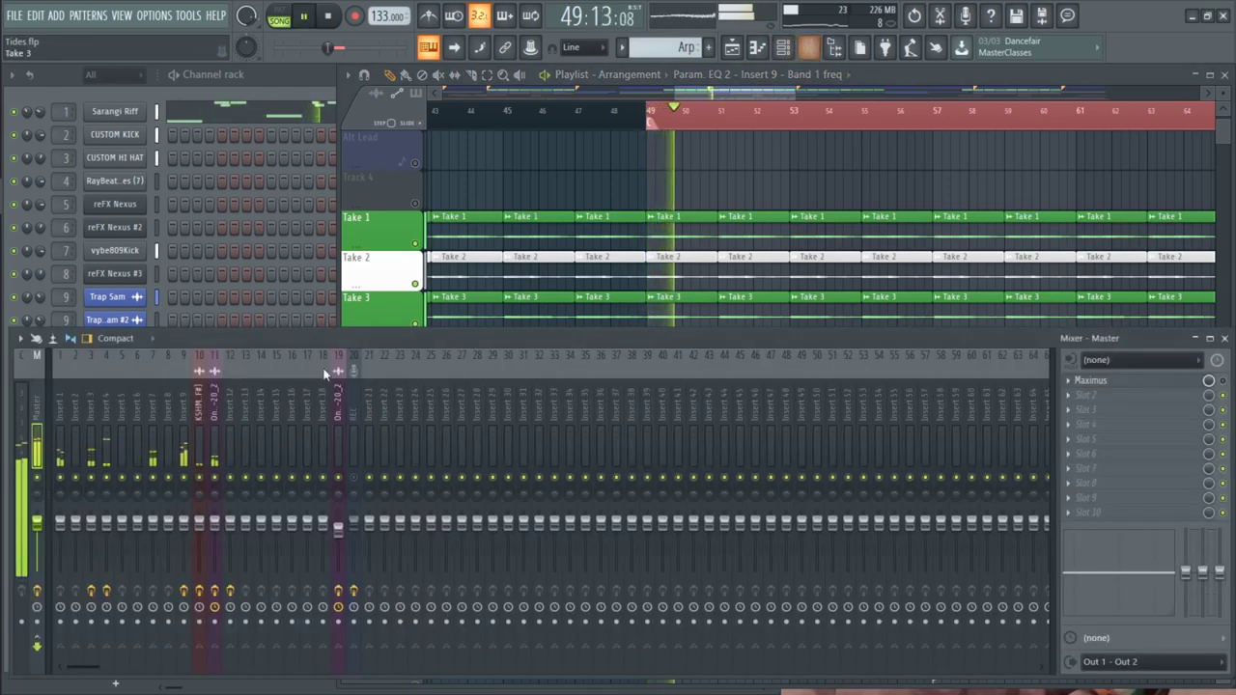
pyautogui.click(183, 430)
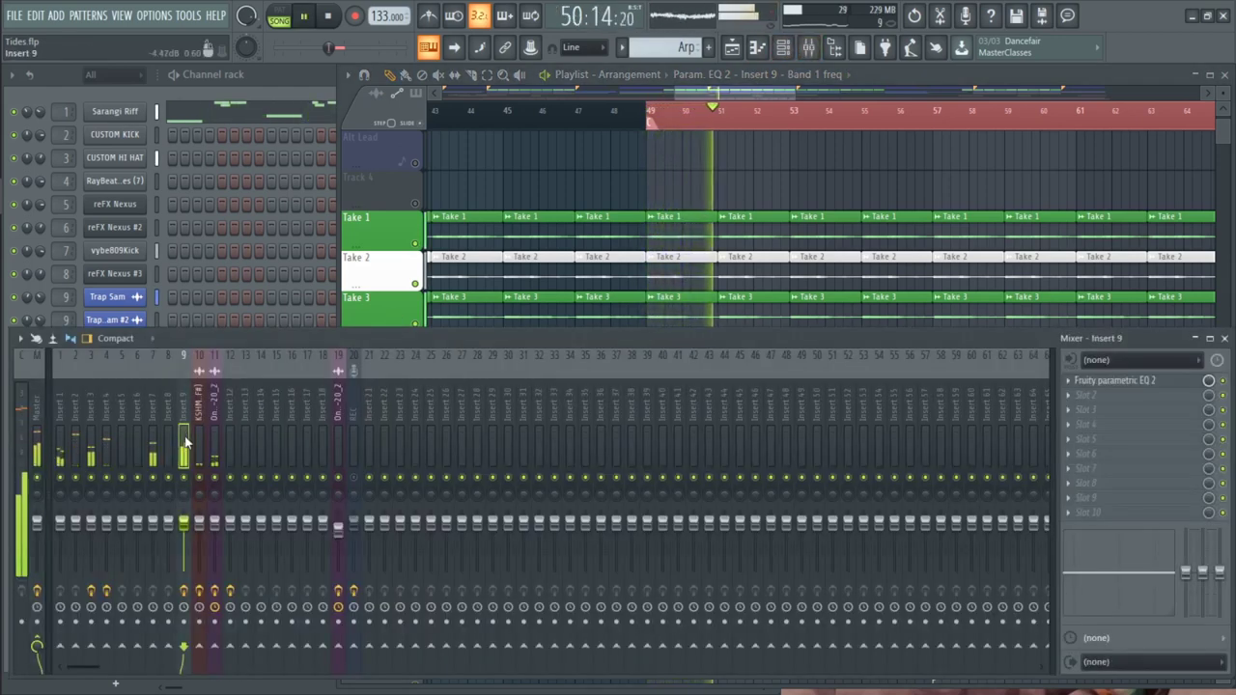
pyautogui.click(1115, 380)
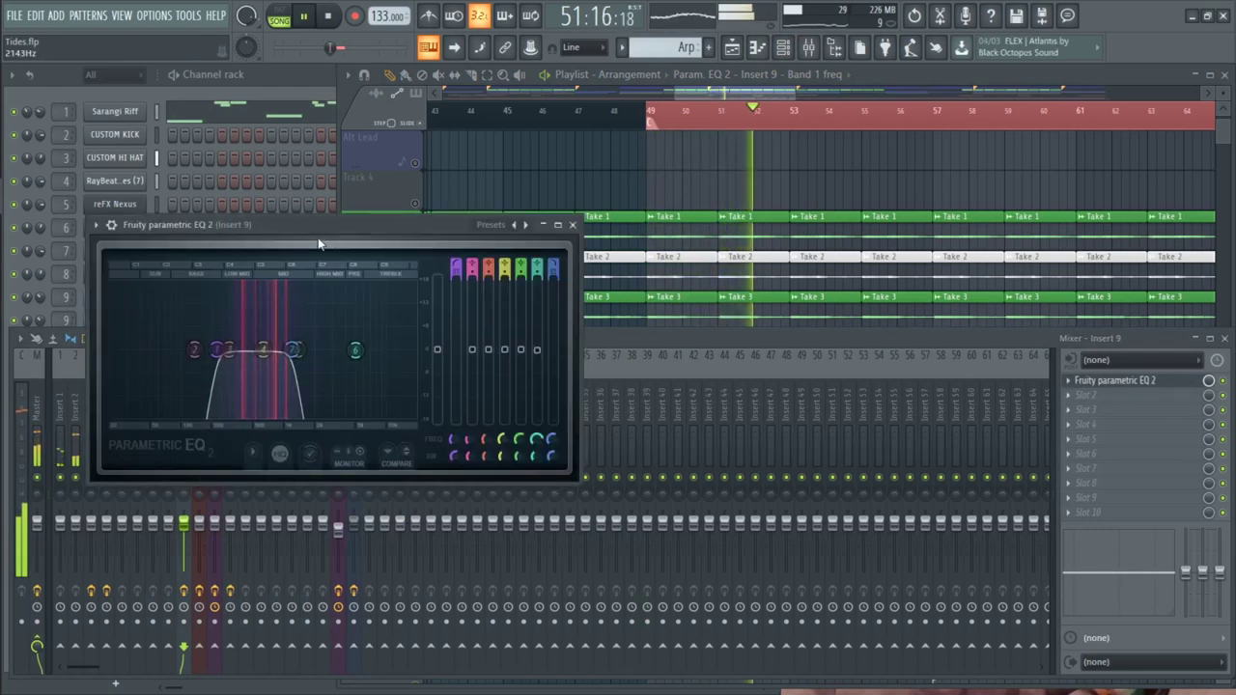
pyautogui.moveTo(334, 238); pyautogui.dragTo(594, 425)
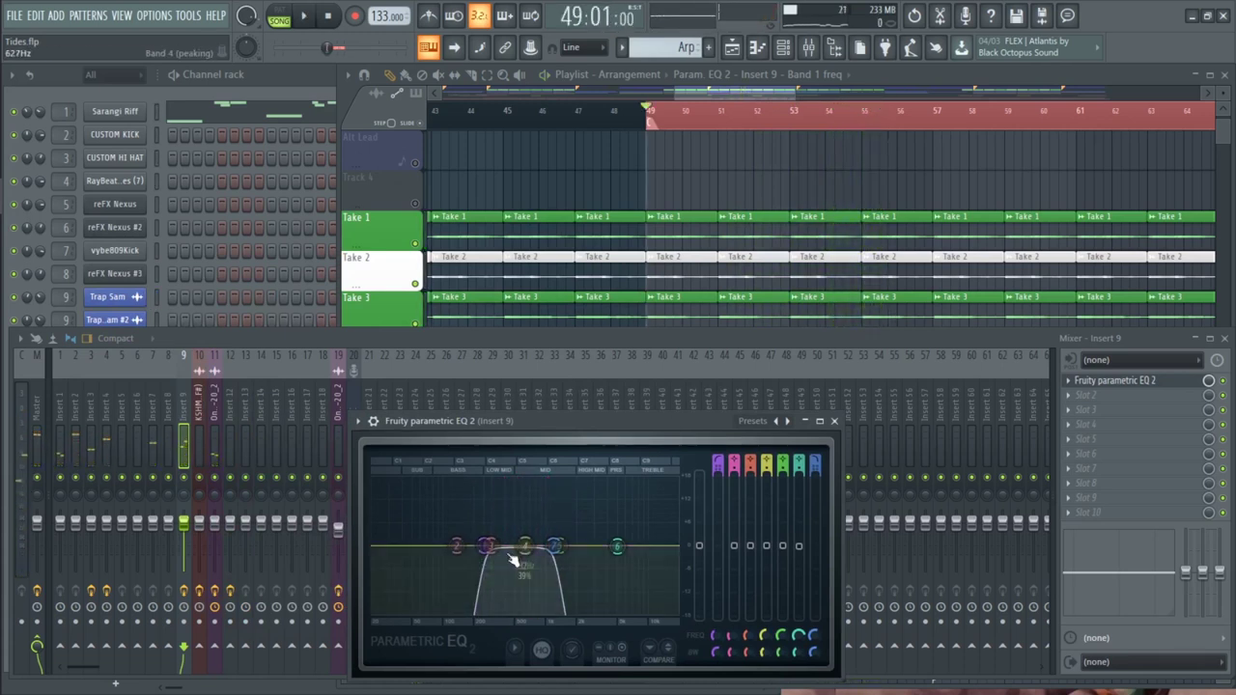
pyautogui.click(835, 422)
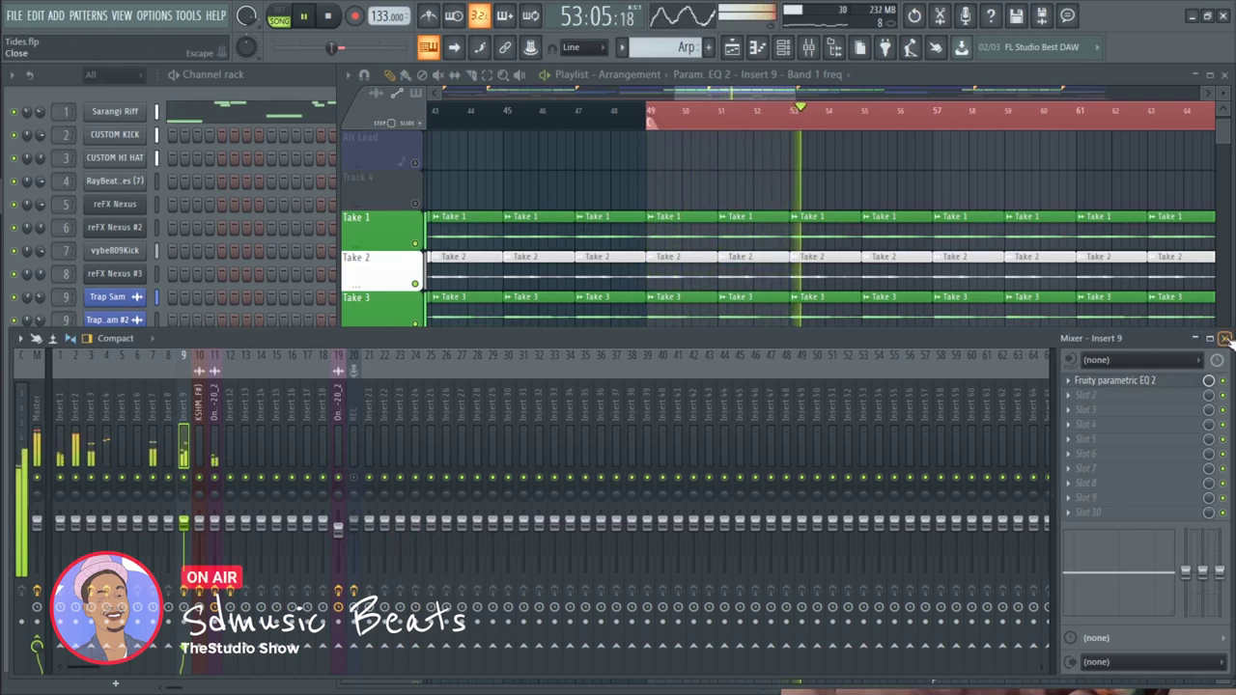
# Step: Close the mixer, unmute the Bass, Alt Lead and Track 14 tracks, and play the full arrangement without the chorus selection
pyautogui.press('F9')
pyautogui.scroll(-3, 766, 624)
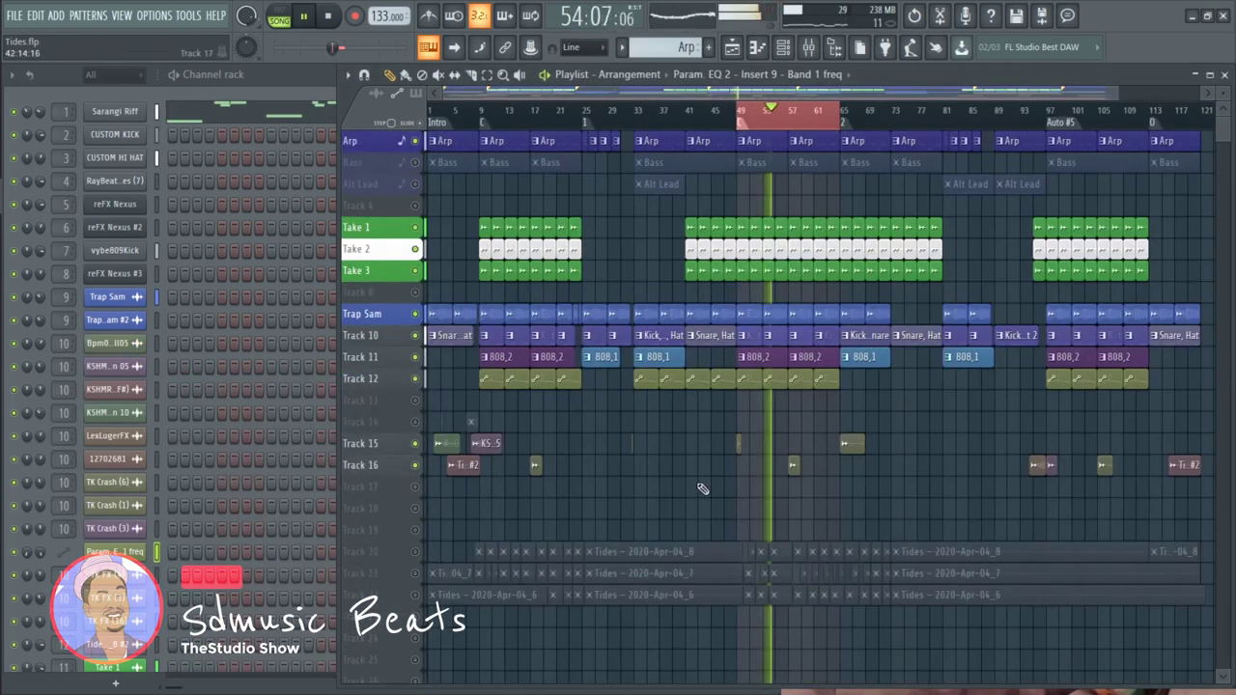
pyautogui.scroll(2, 925, 497)
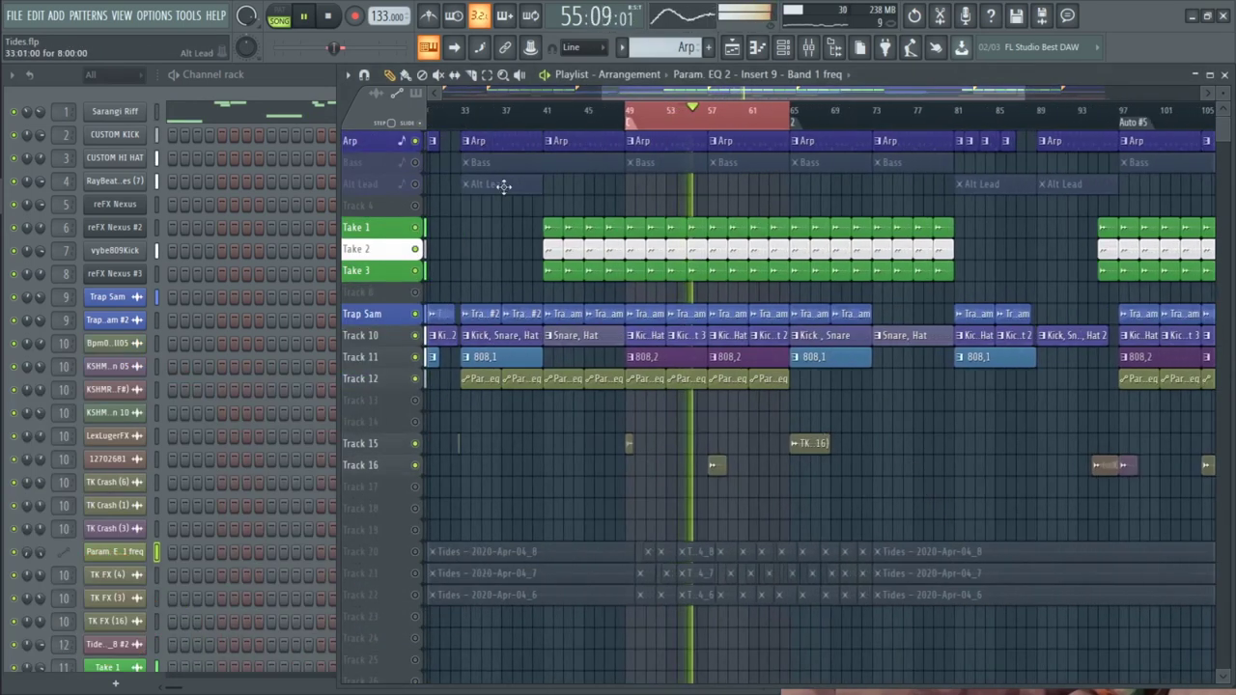
pyautogui.click(416, 163)
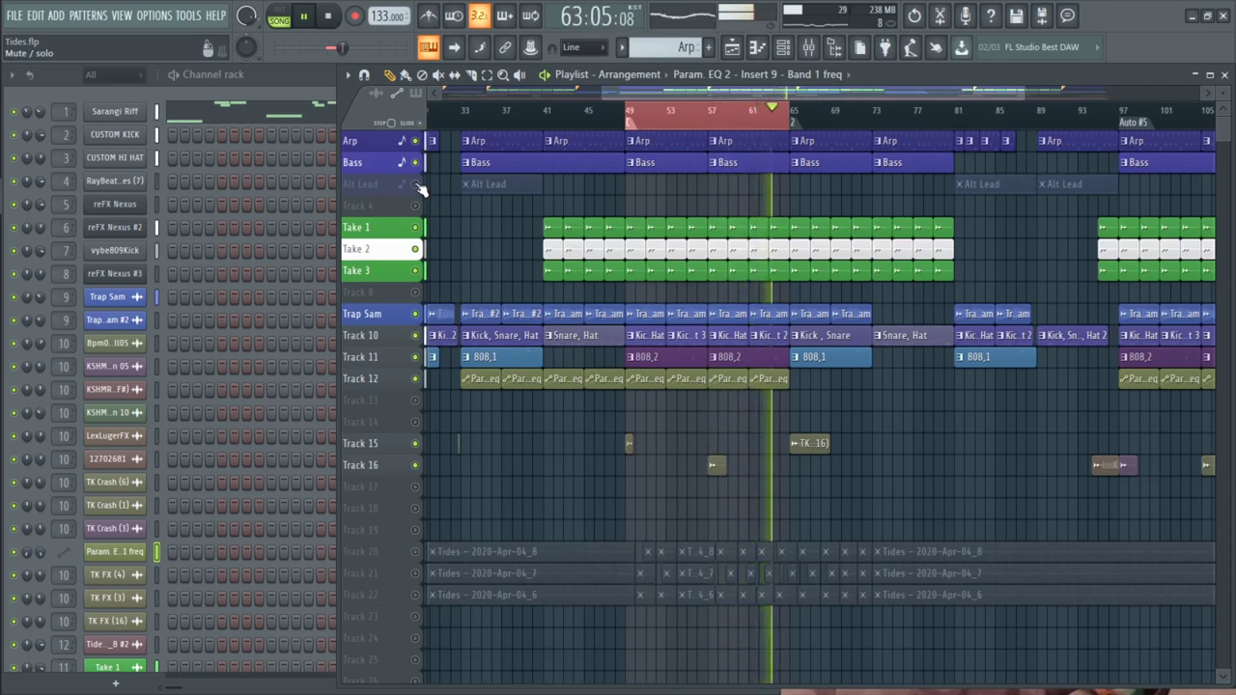
pyautogui.click(417, 184)
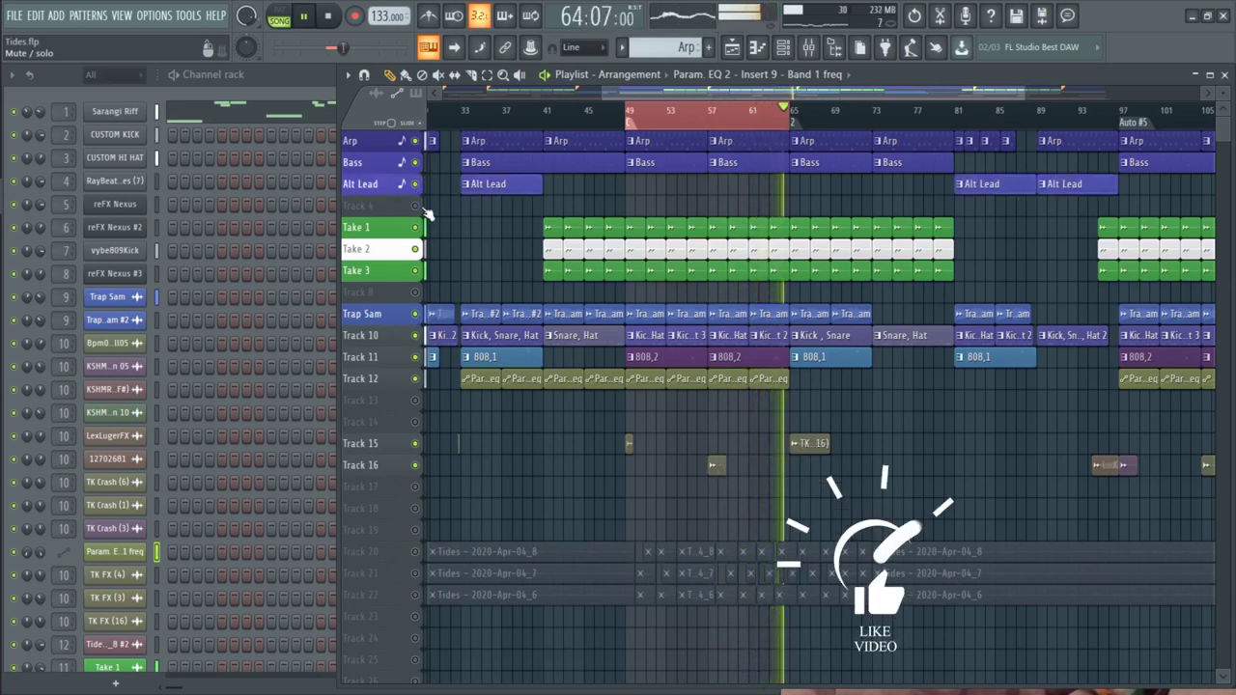
pyautogui.click(415, 421)
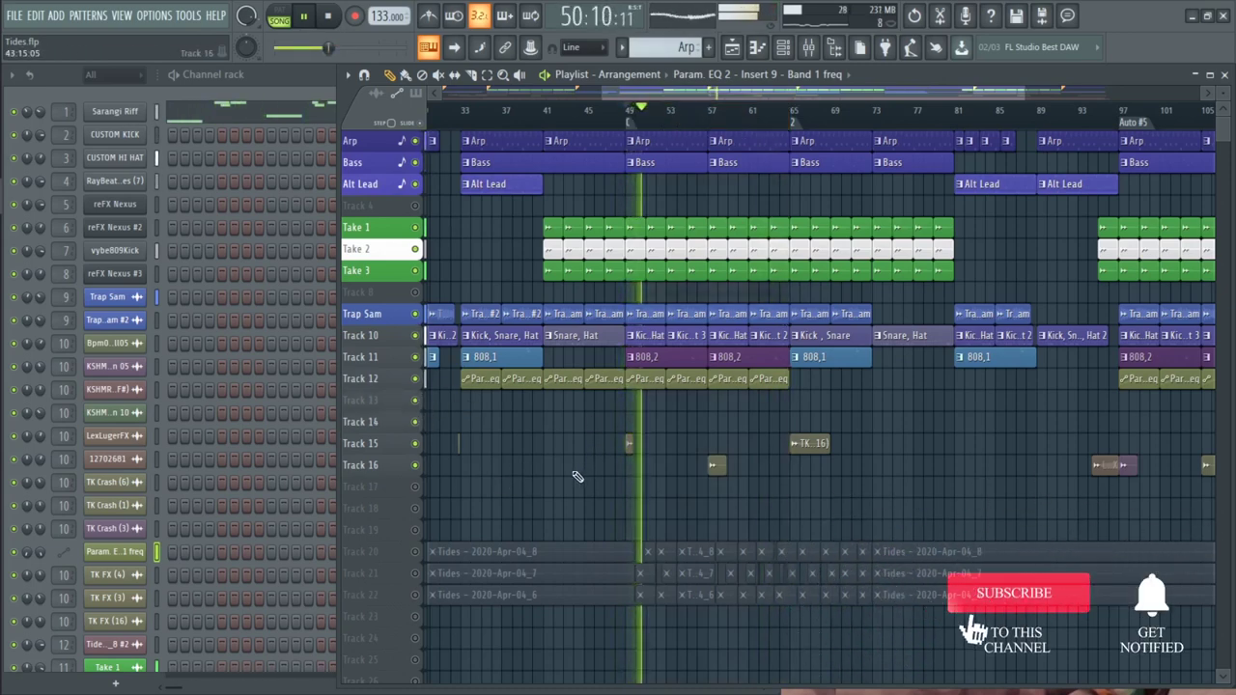
pyautogui.scroll(-3, 576, 474)
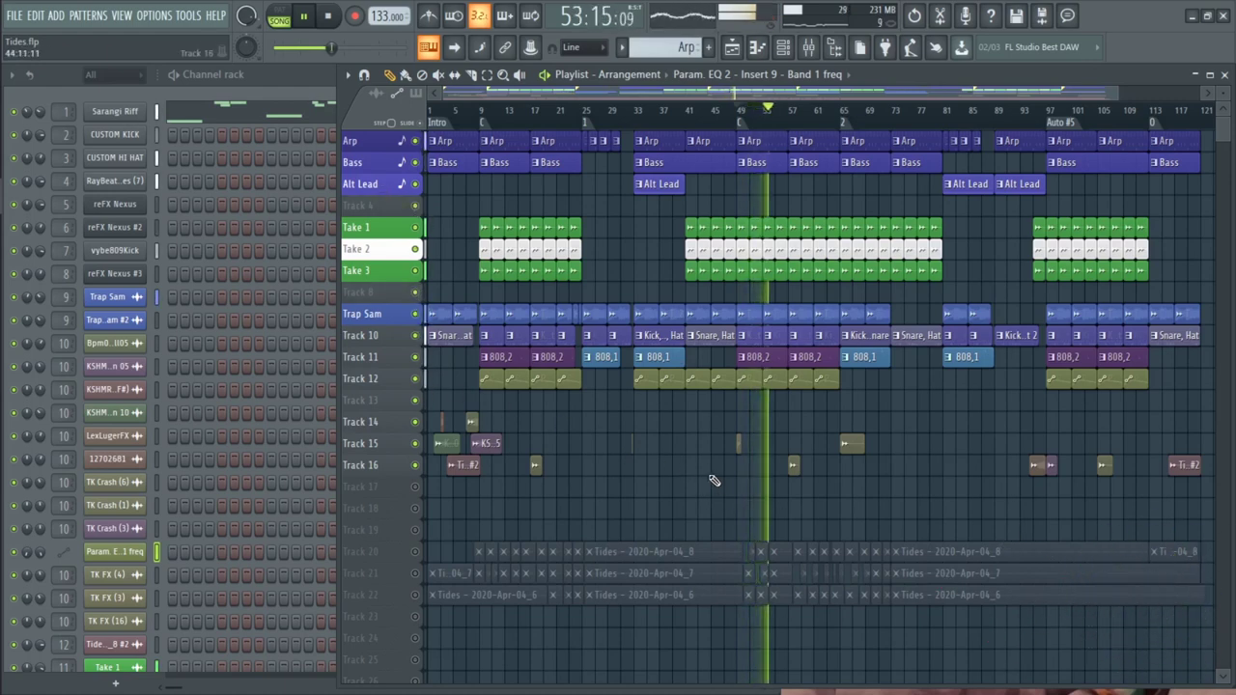
pyautogui.scroll(2, 976, 514)
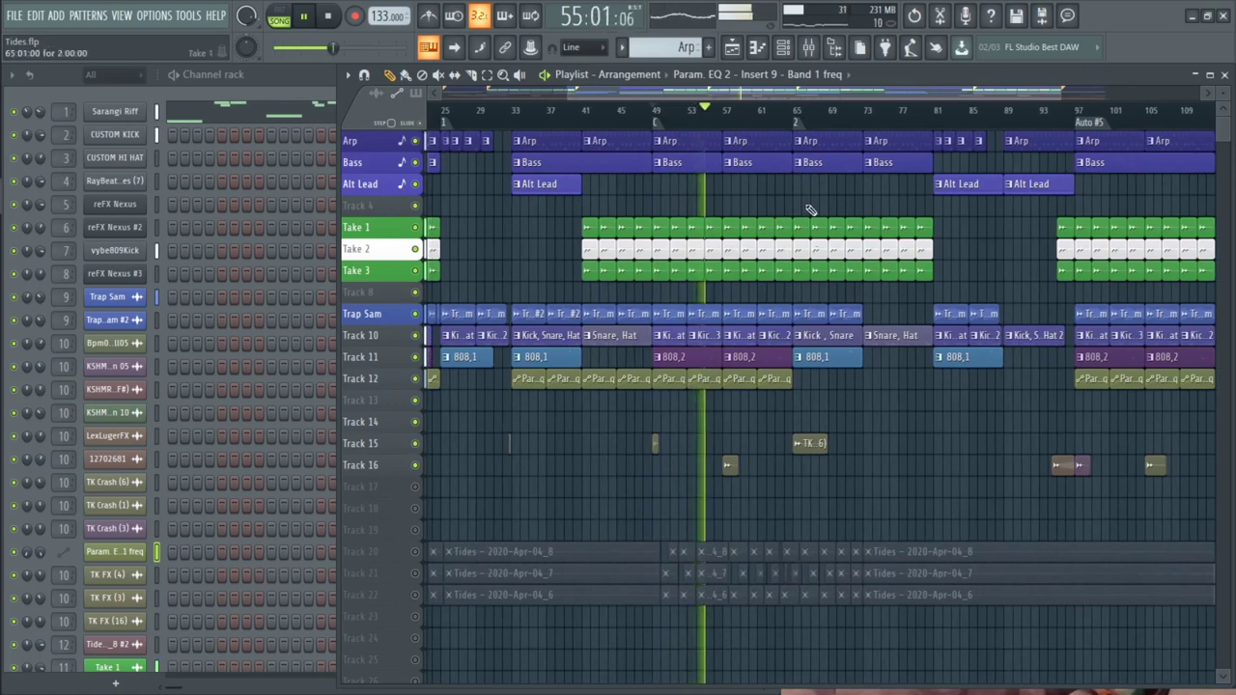
# Step: Stop playback, close the playlist, and view the Master track's effects in the mixer
pyautogui.click(307, 20)
pyautogui.click(1224, 76)
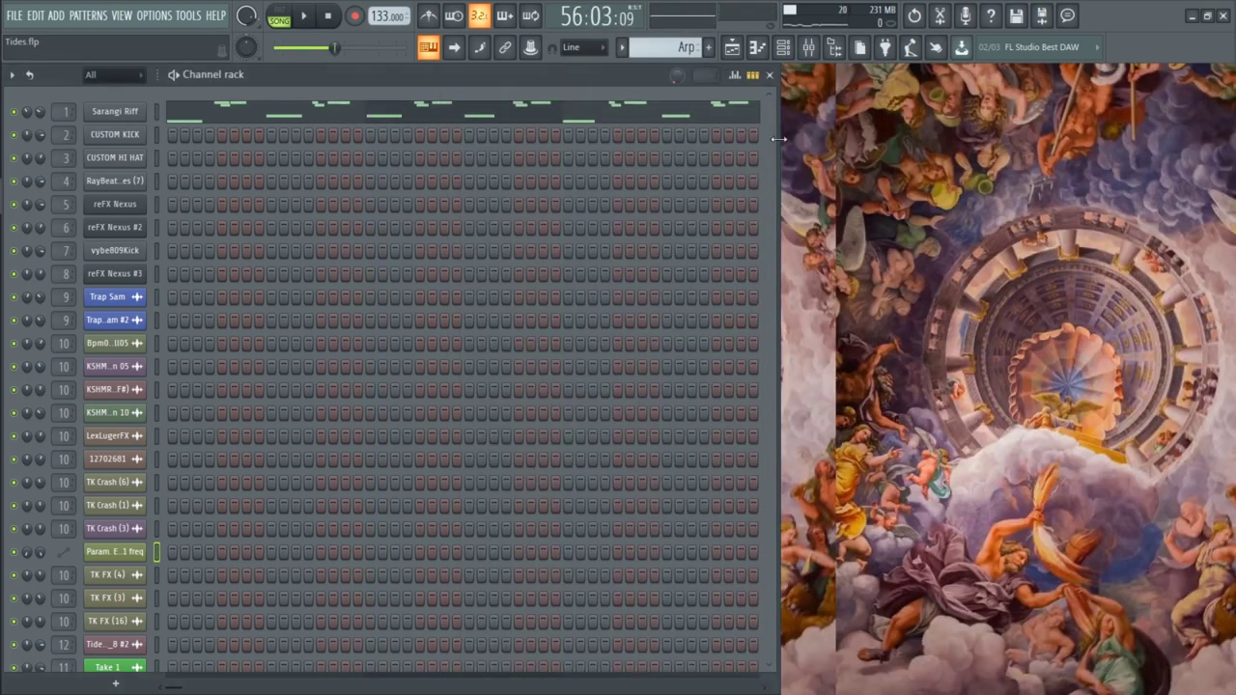
pyautogui.click(770, 75)
pyautogui.press('F6')
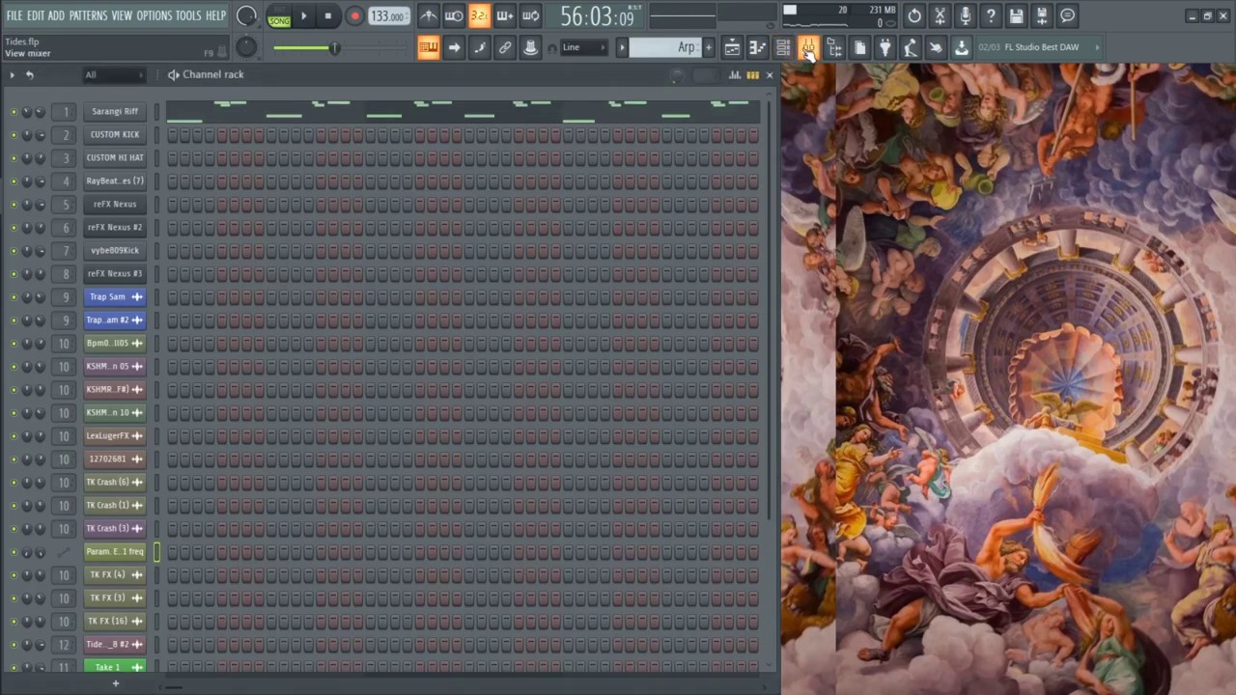
pyautogui.press('F9')
pyautogui.click(37, 448)
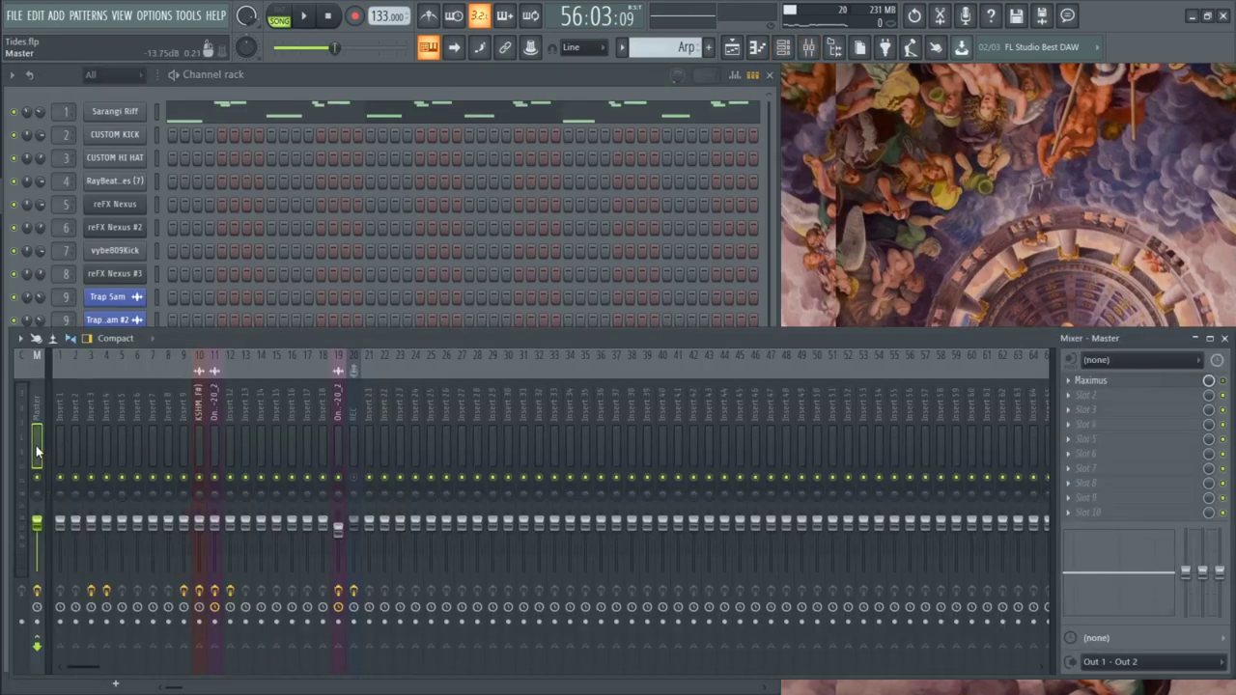
pyautogui.click(1224, 339)
# Step: Play the full mix in the playlist on to bar 67, pause it, and bring the channel rack forward
pyautogui.press('space')
pyautogui.click(733, 51)
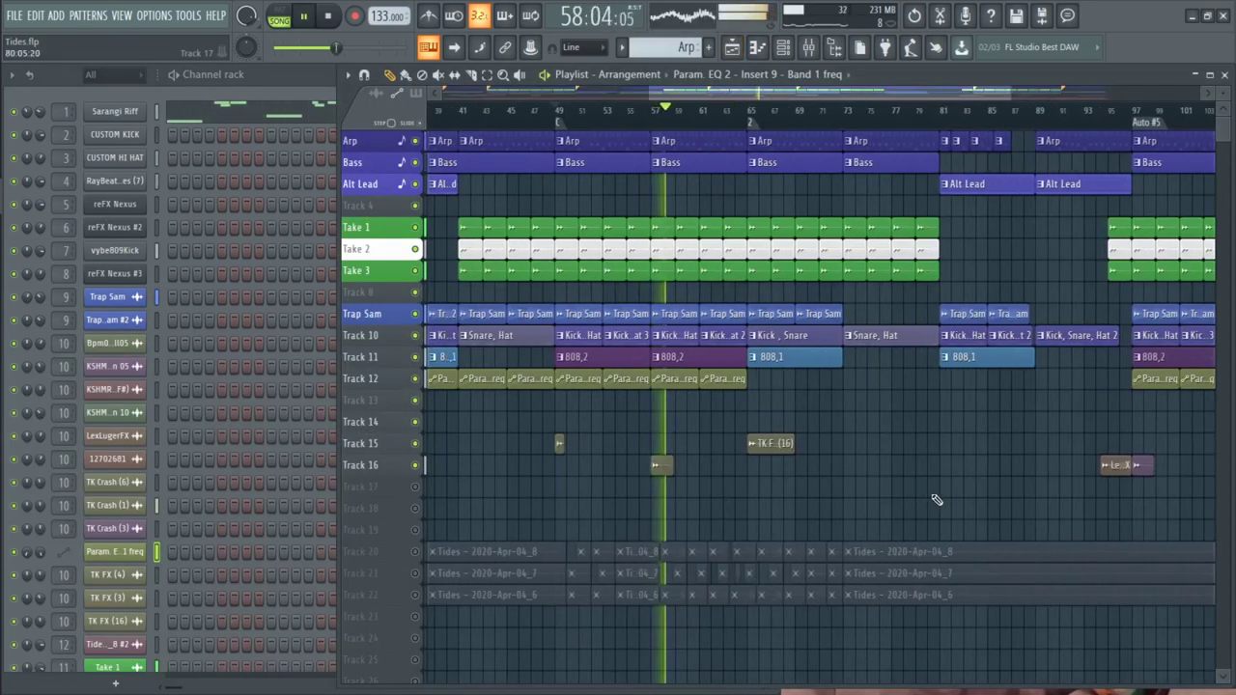
pyautogui.scroll(1, 784, 506)
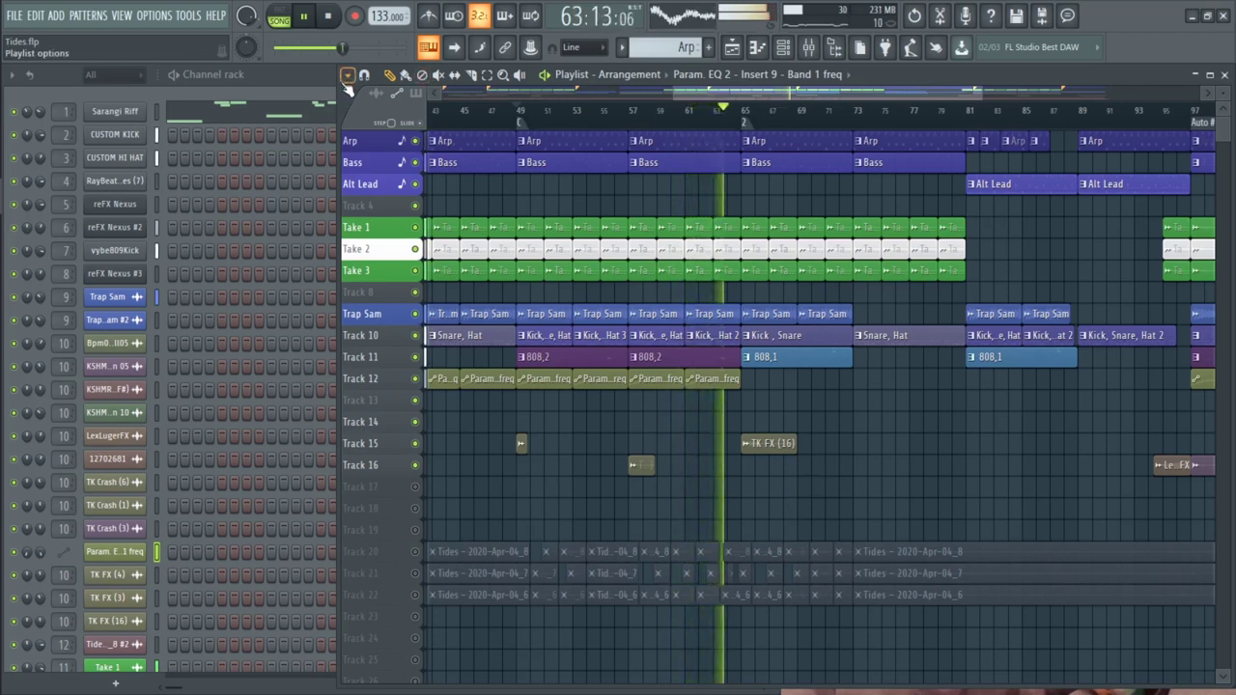
pyautogui.click(307, 19)
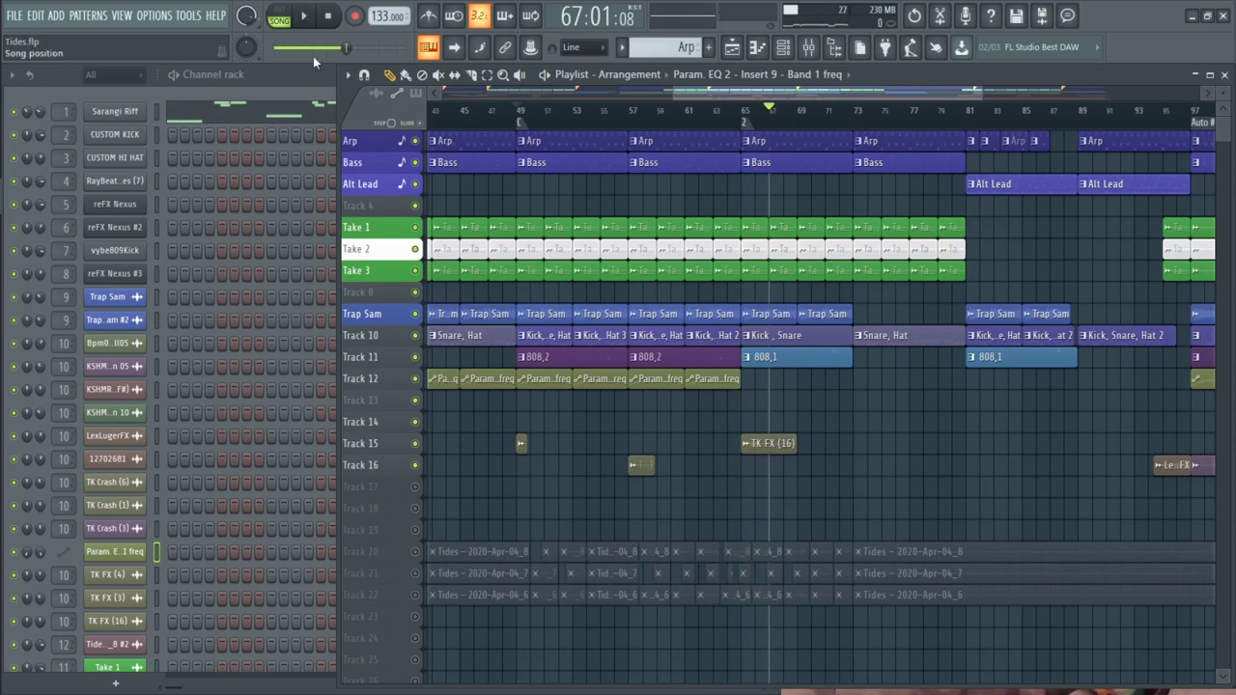
pyautogui.click(291, 74)
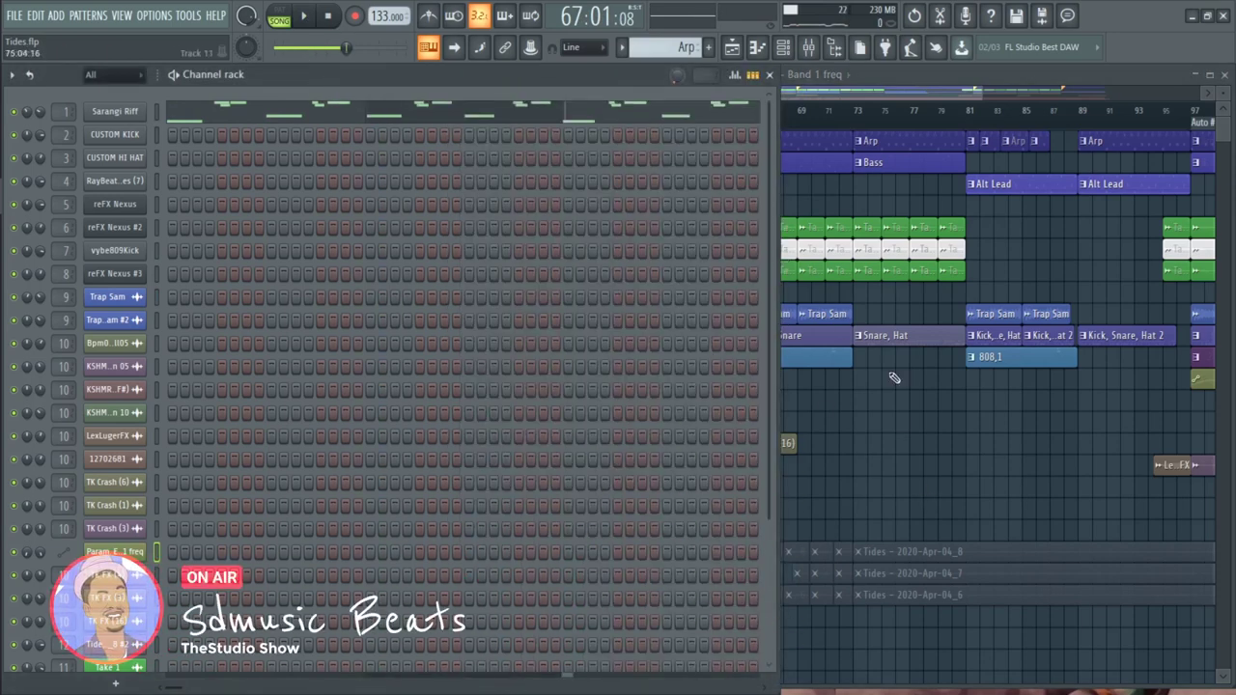
# Step: Bring the playlist forward, fit the whole arrangement in view, and resume playback from bar 67
pyautogui.click(929, 512)
pyautogui.scroll(-3, 855, 499)
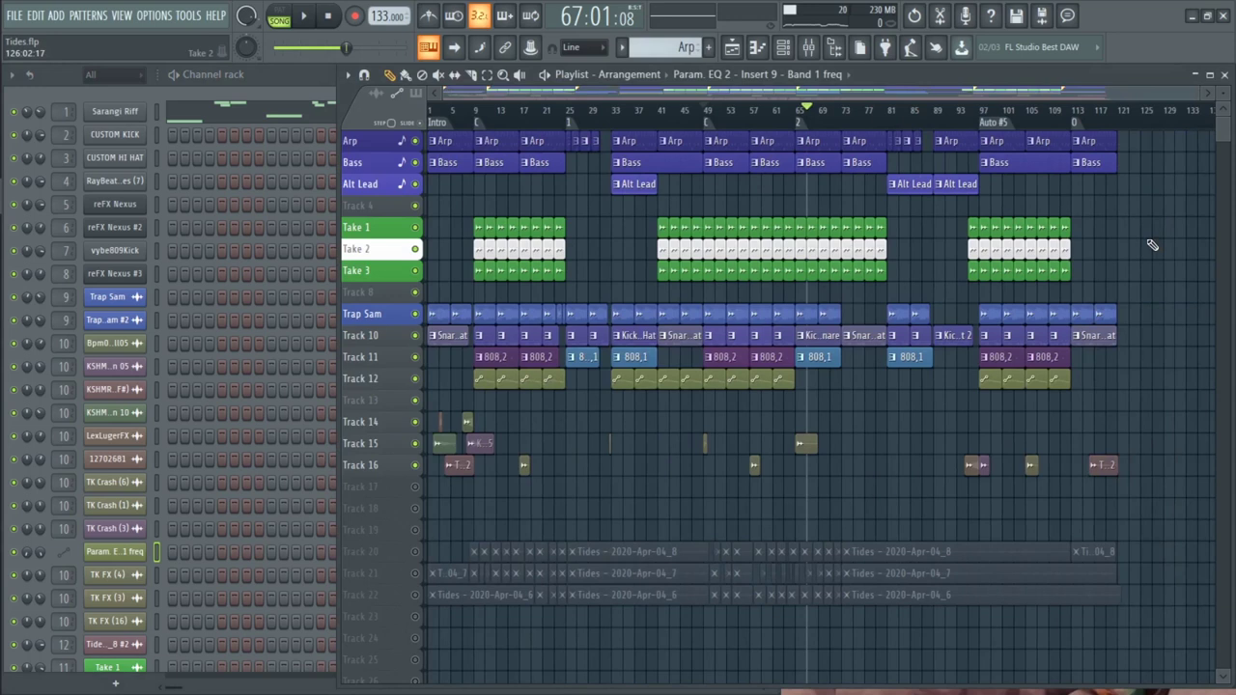
pyautogui.press('space')
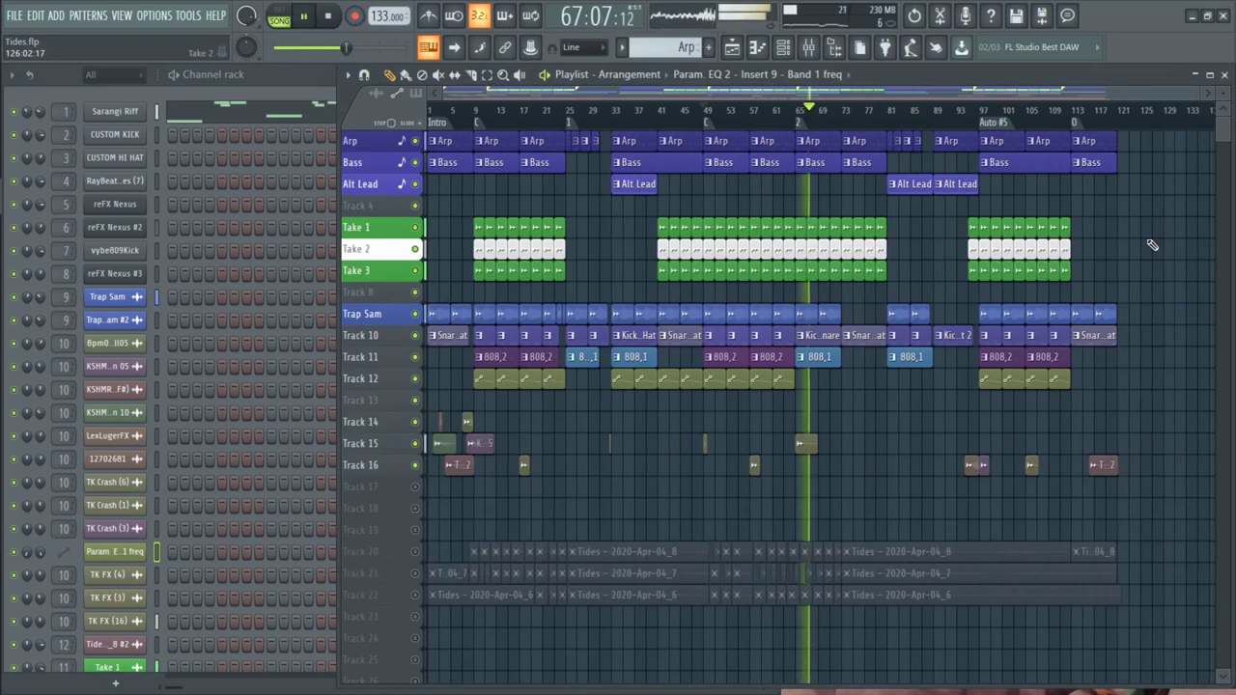
# Step: Clear the workspace and reopen the playlist, channel rack and mixer while the song keeps playing
pyautogui.click(1225, 74)
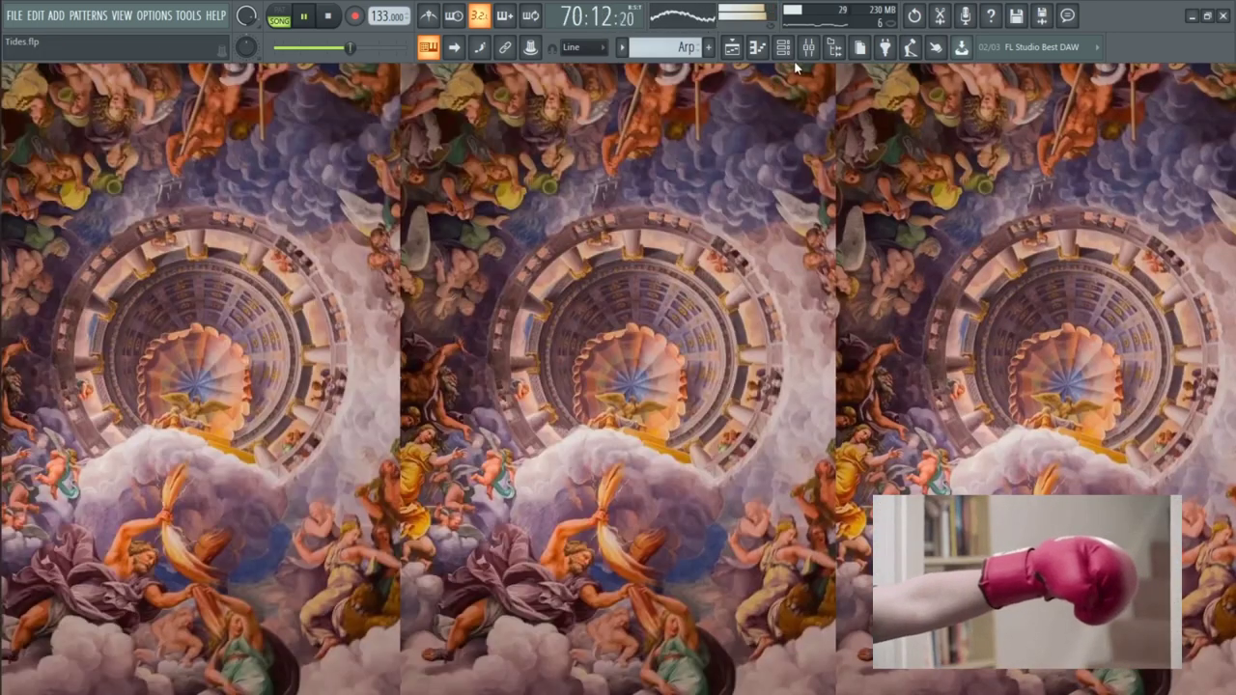
pyautogui.click(811, 50)
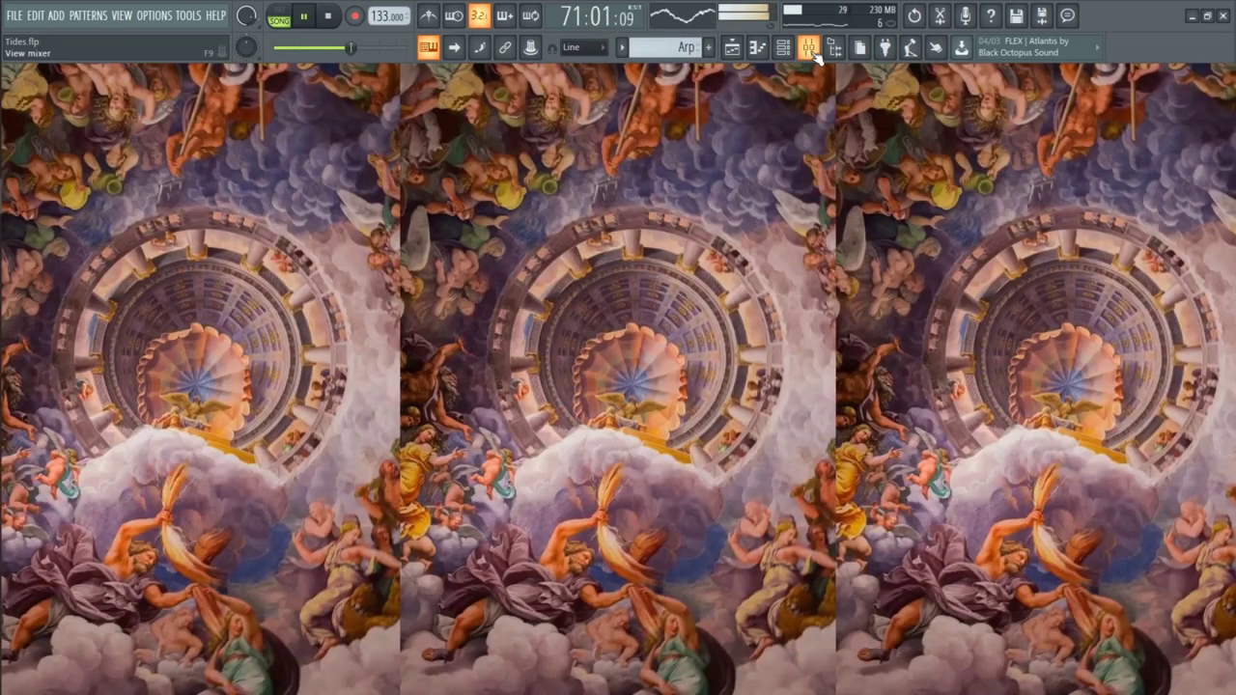
pyautogui.click(739, 51)
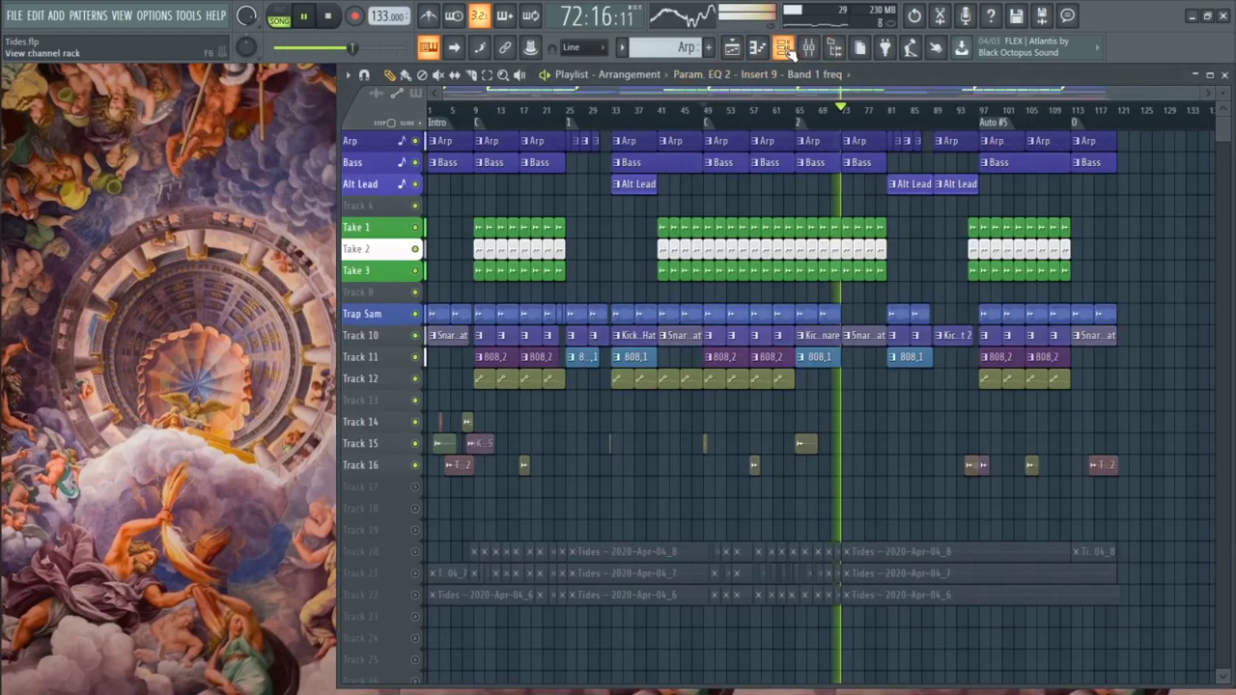
pyautogui.click(786, 49)
pyautogui.click(809, 48)
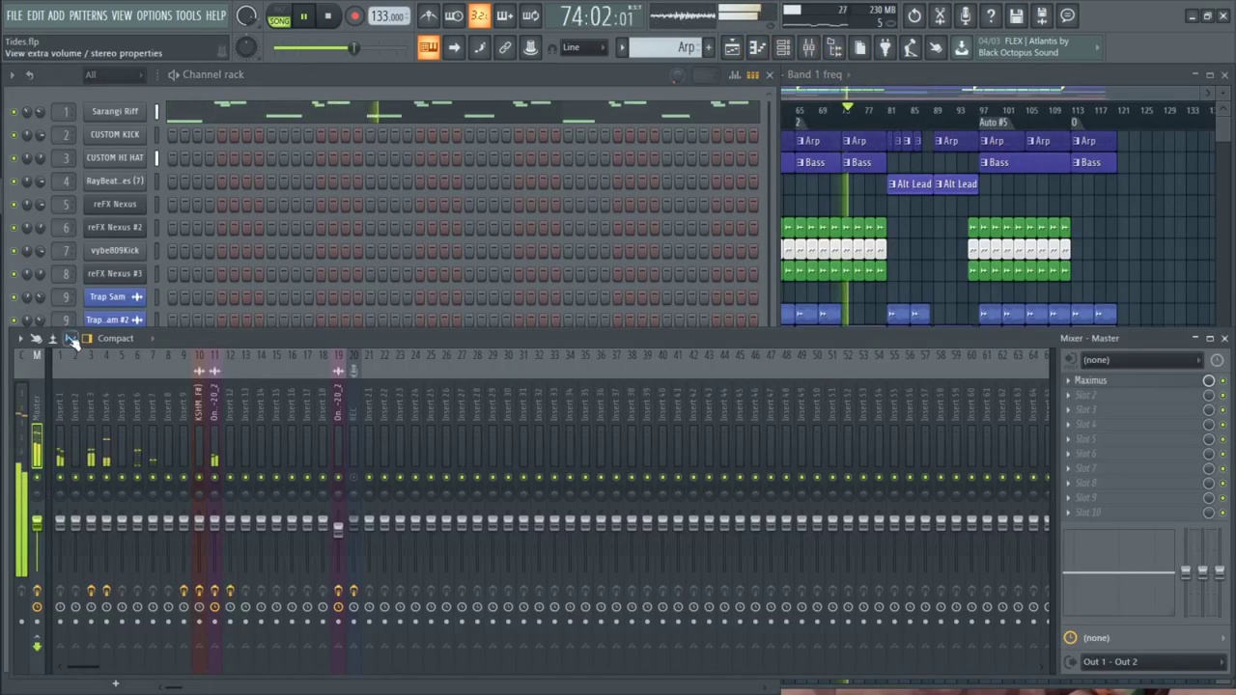
# Step: Switch the mixer to the Extra large layout to show the effects on each insert
pyautogui.click(149, 344)
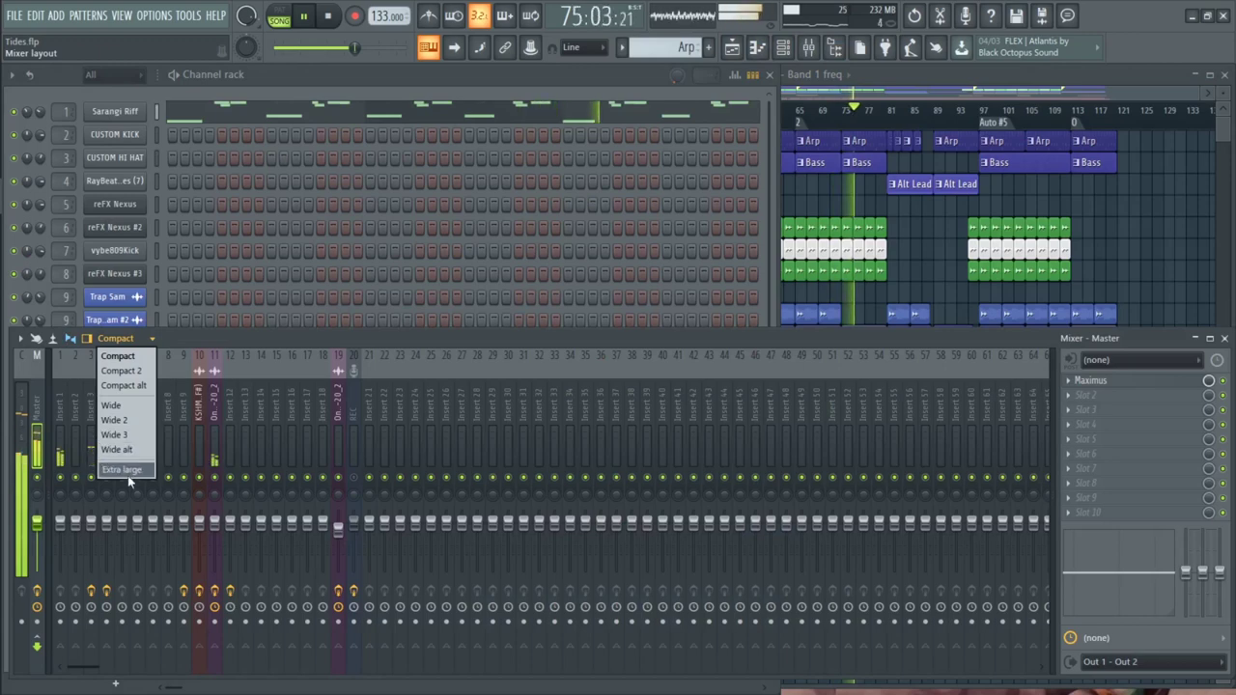
pyautogui.click(128, 474)
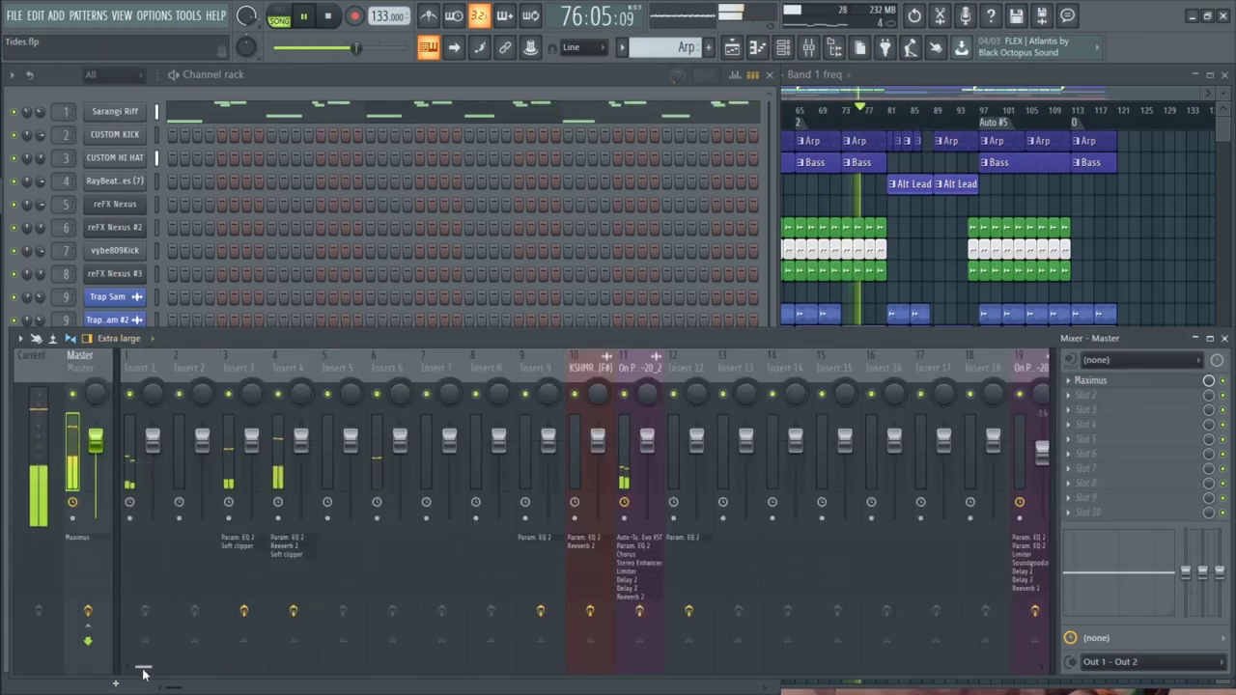
pyautogui.moveTo(142, 673)
pyautogui.mouseDown()
pyautogui.moveTo(275, 670)
pyautogui.moveTo(144, 668)
pyautogui.mouseUp()
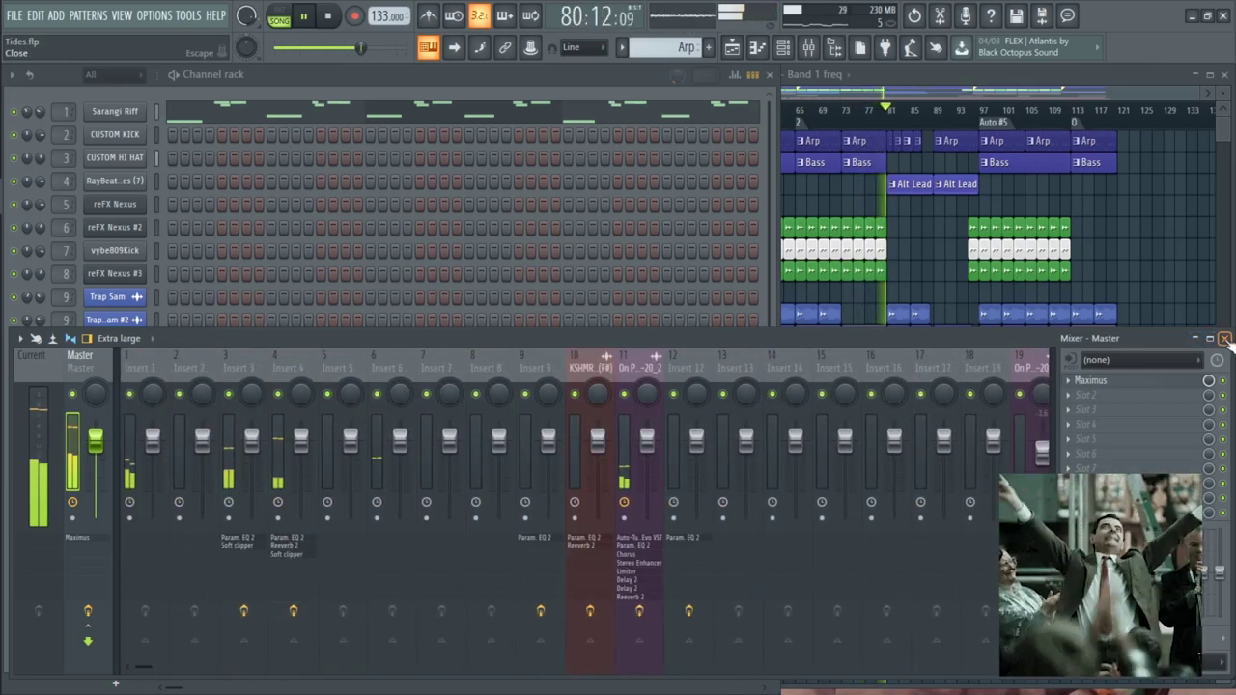
# Step: Return to the playlist and follow playback closely through the ending section from bar 113
pyautogui.press('F5')
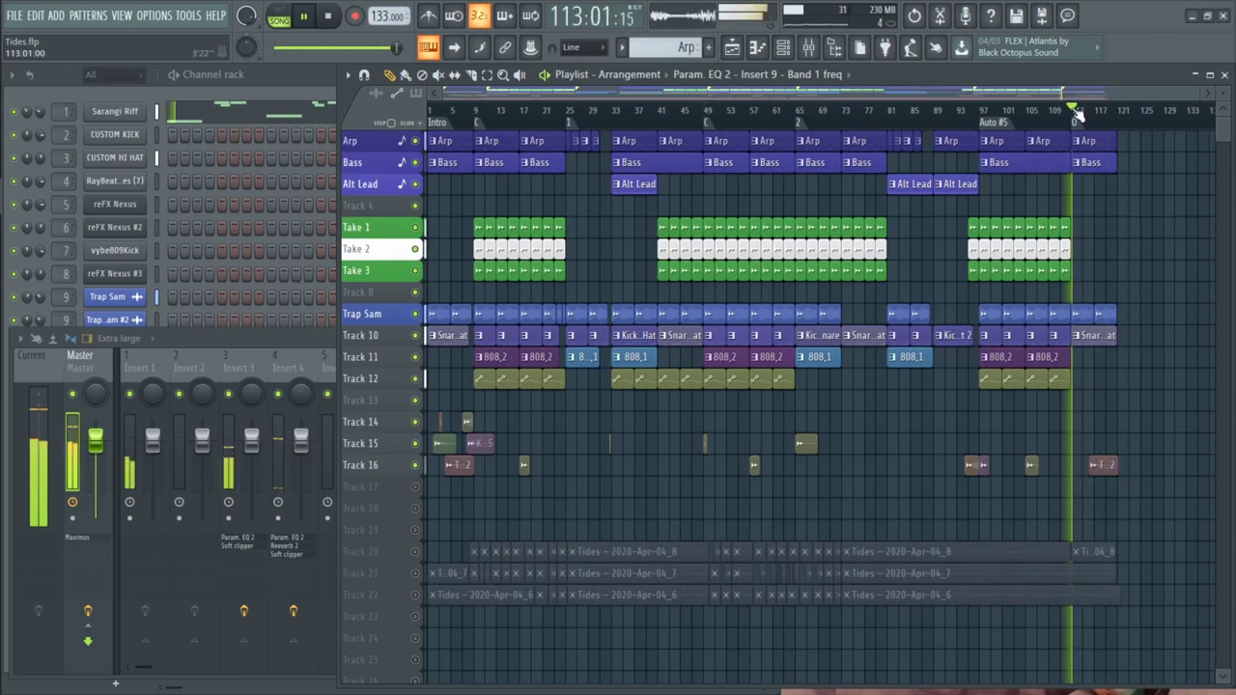
pyautogui.scroll(5, 1167, 308)
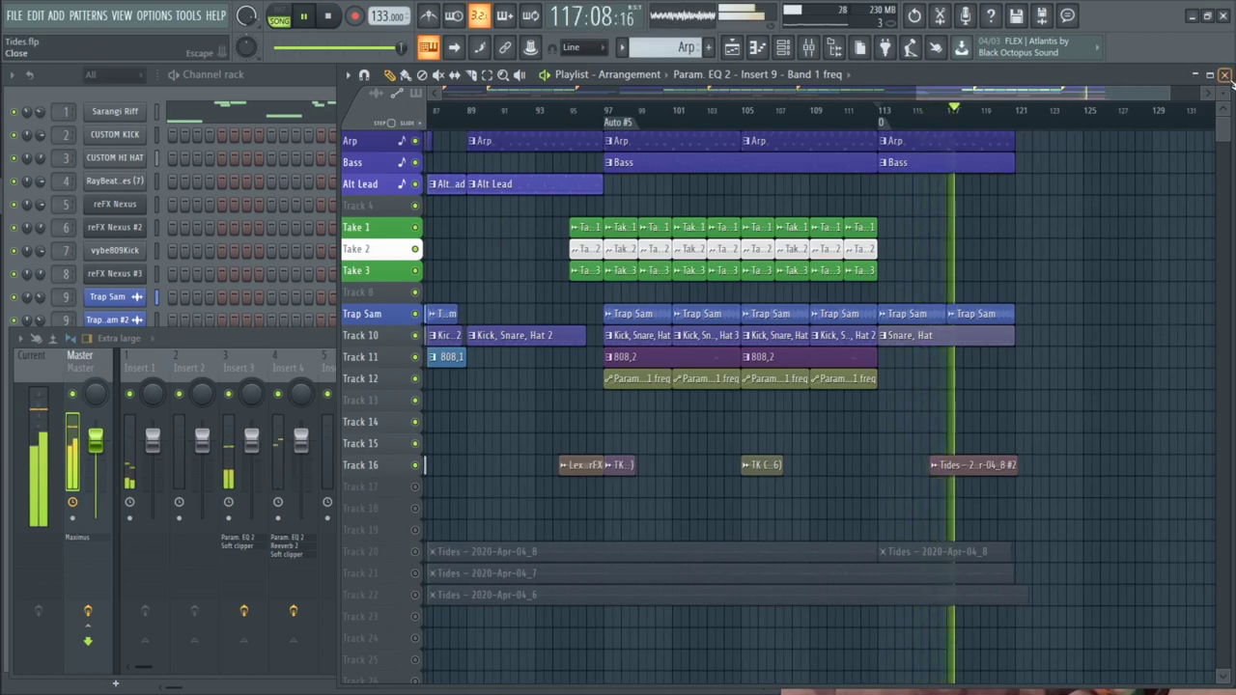
# Step: Close the playlist, mixer and channel rack, and stop the song
pyautogui.press('F5')
pyautogui.click(1224, 338)
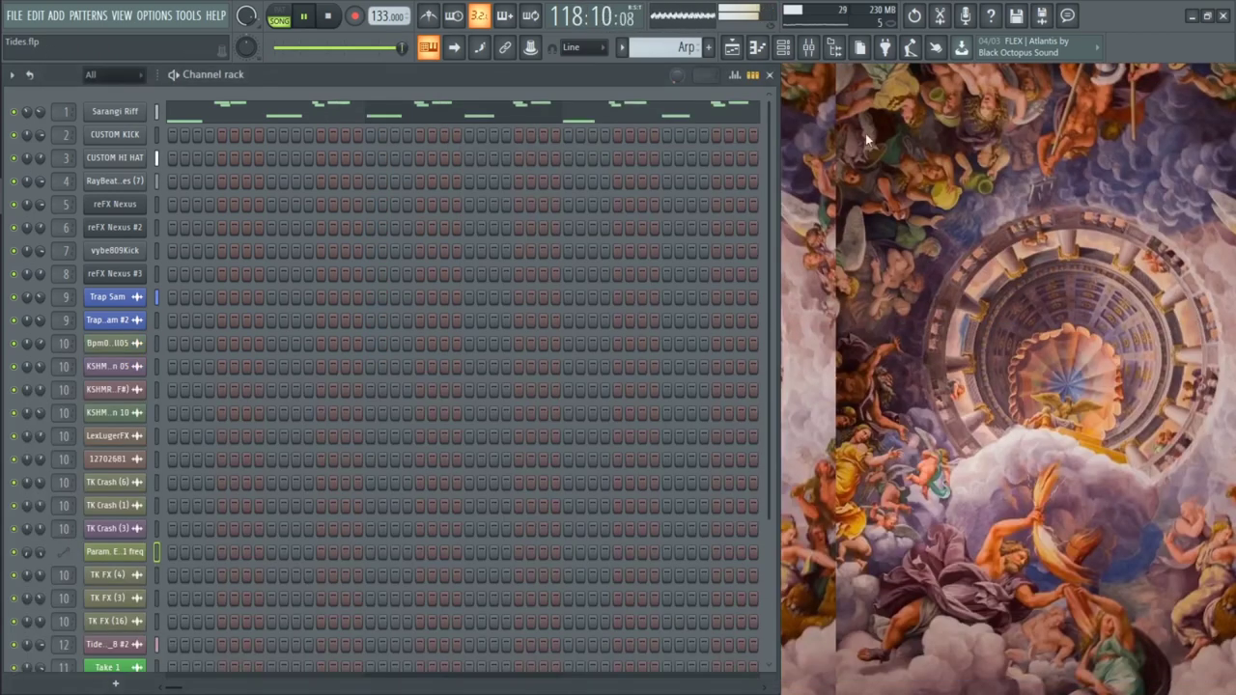
pyautogui.click(770, 74)
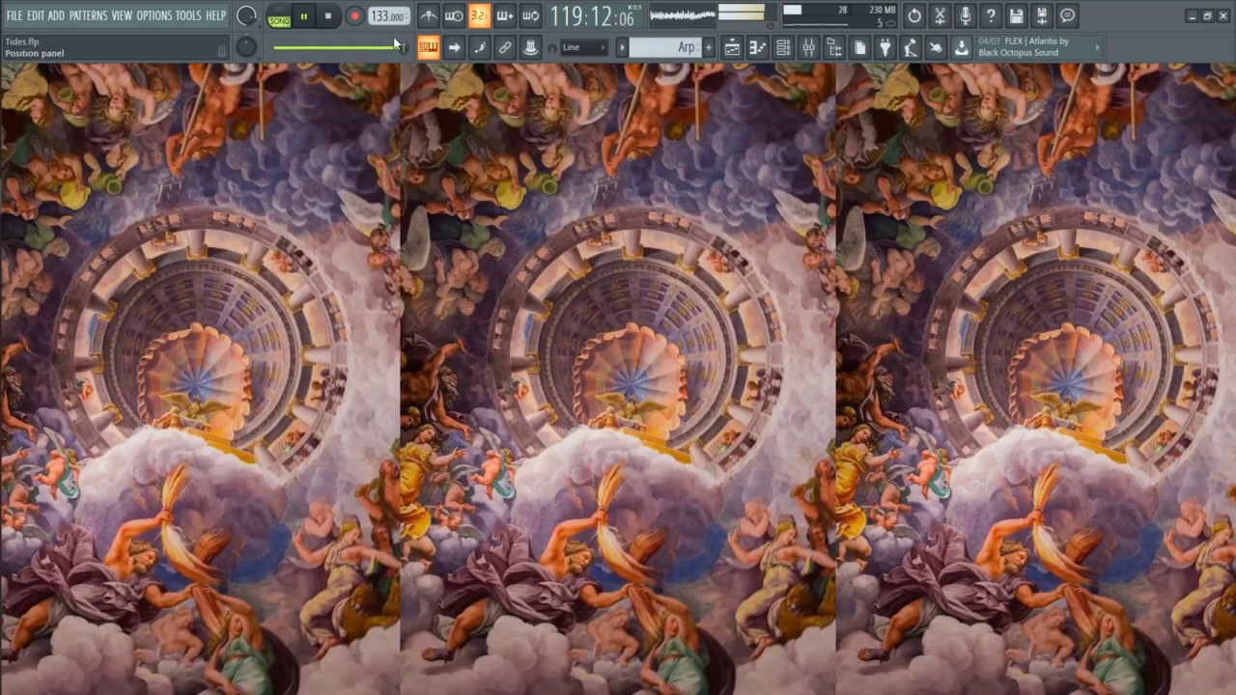
pyautogui.click(332, 16)
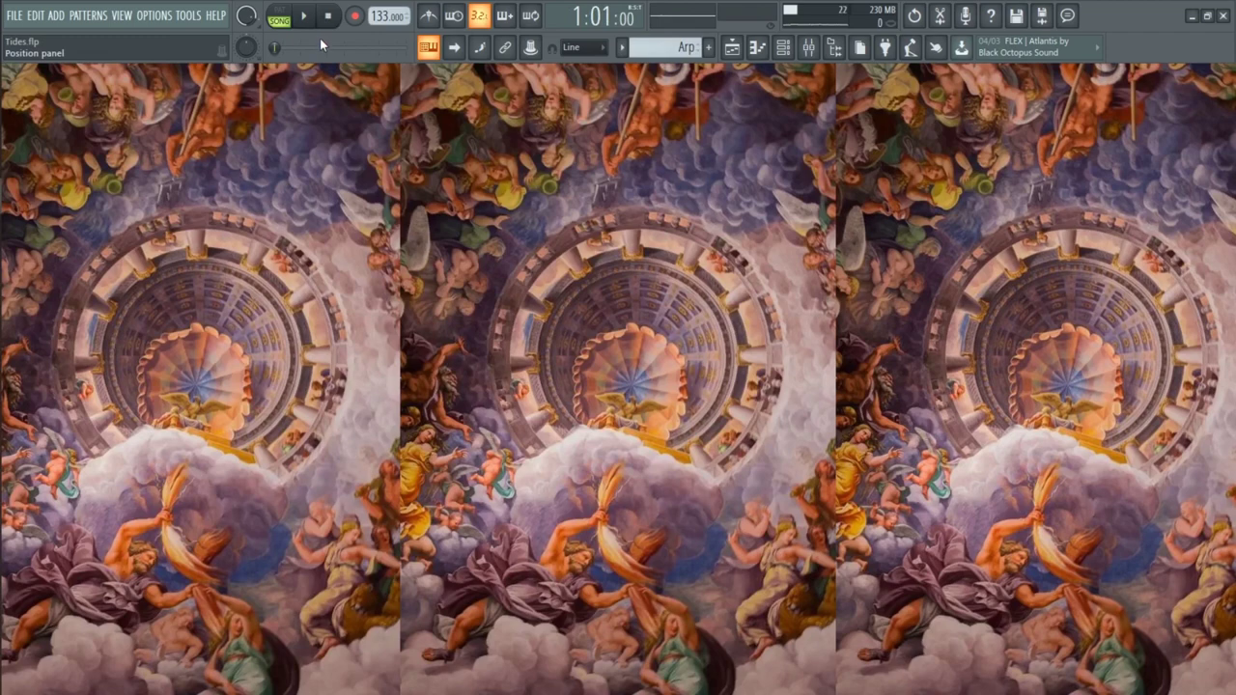